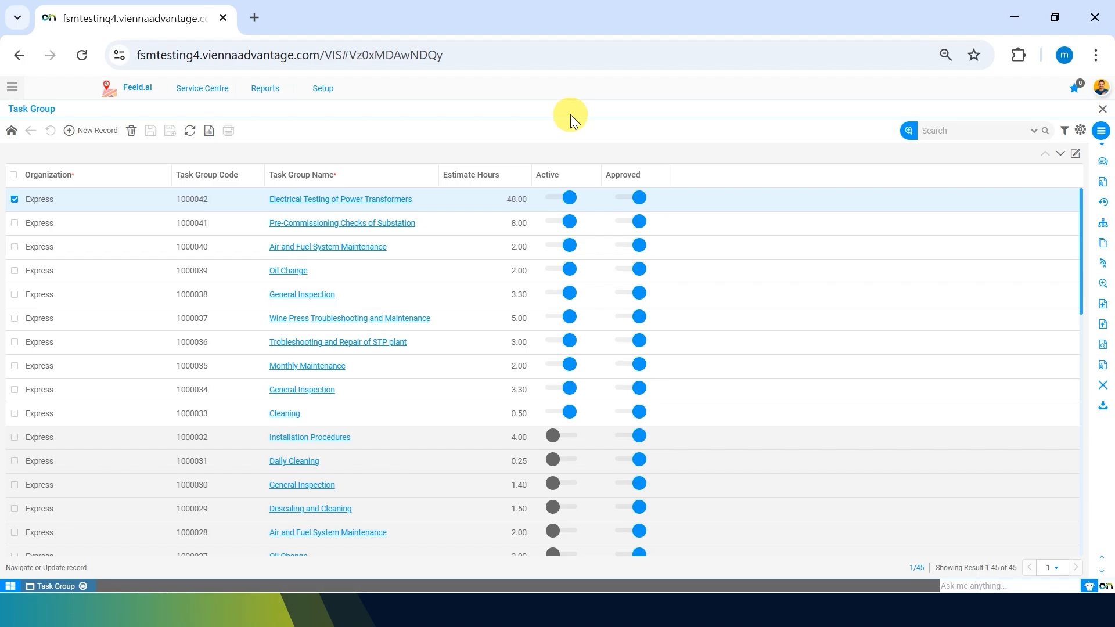
# - Create and save a new task group record named "Preventive Maintenance of Coffee machine"
pyautogui.scroll(-5, 324, 281)
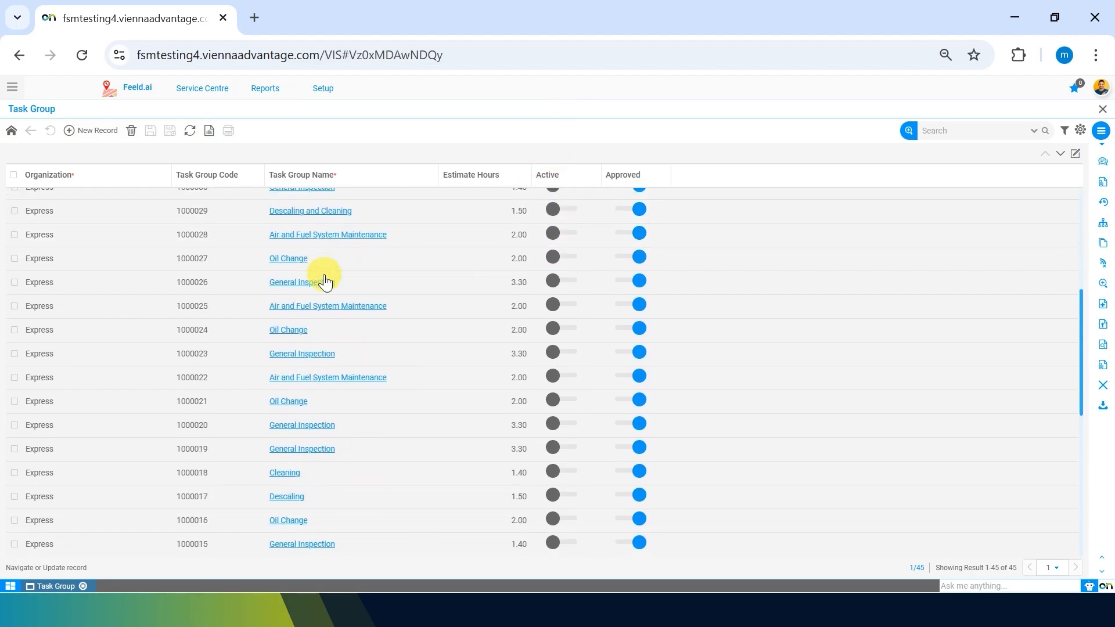
pyautogui.scroll(5, 324, 281)
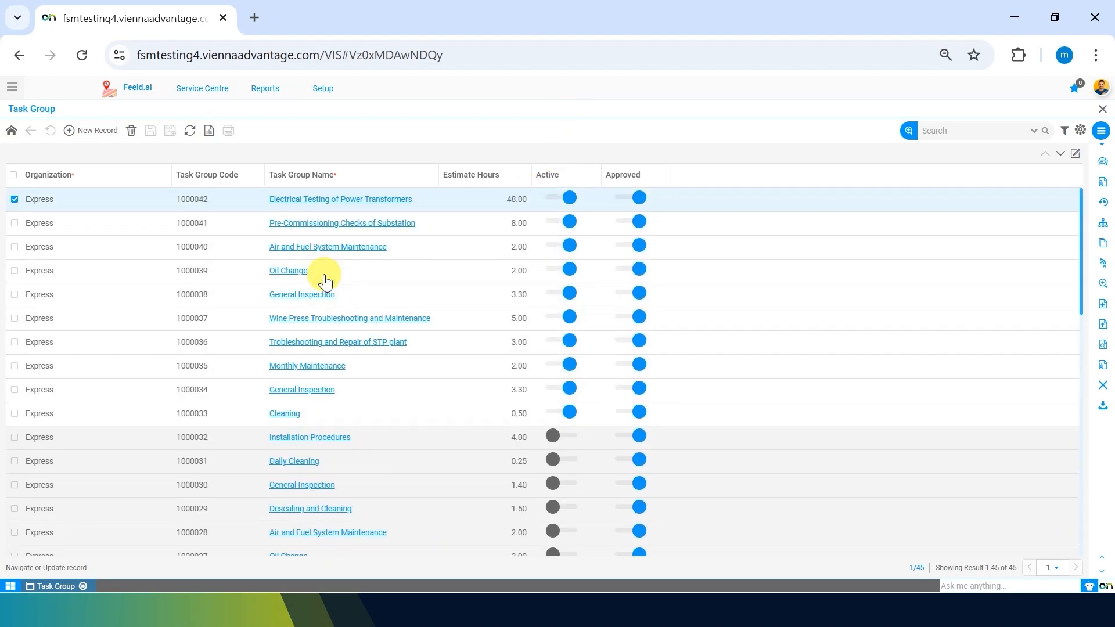
pyautogui.click(86, 131)
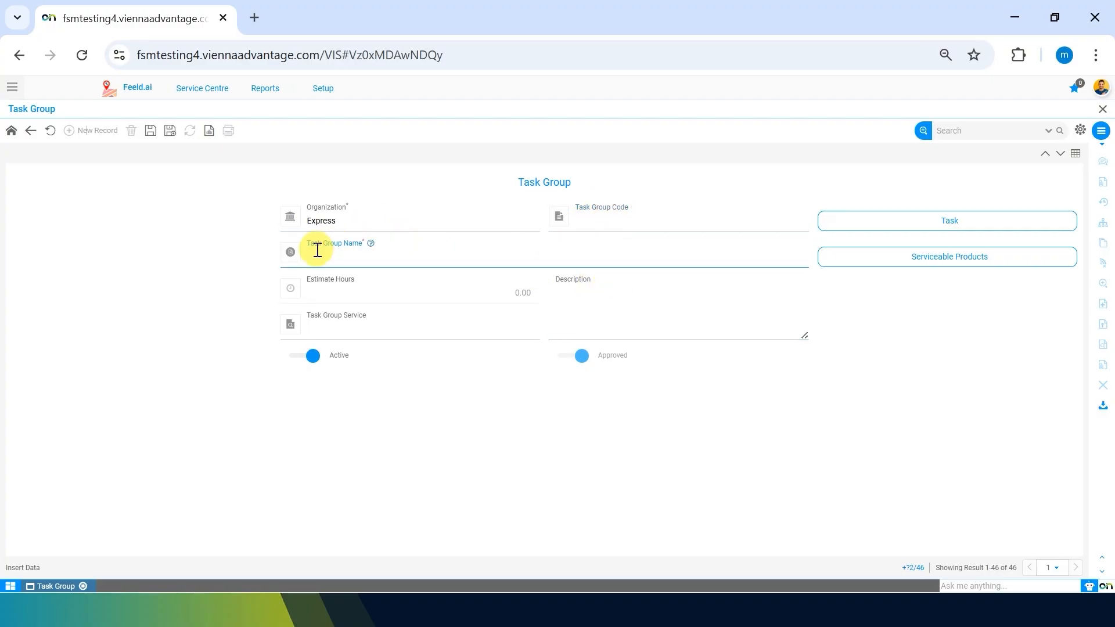
pyautogui.click(616, 216)
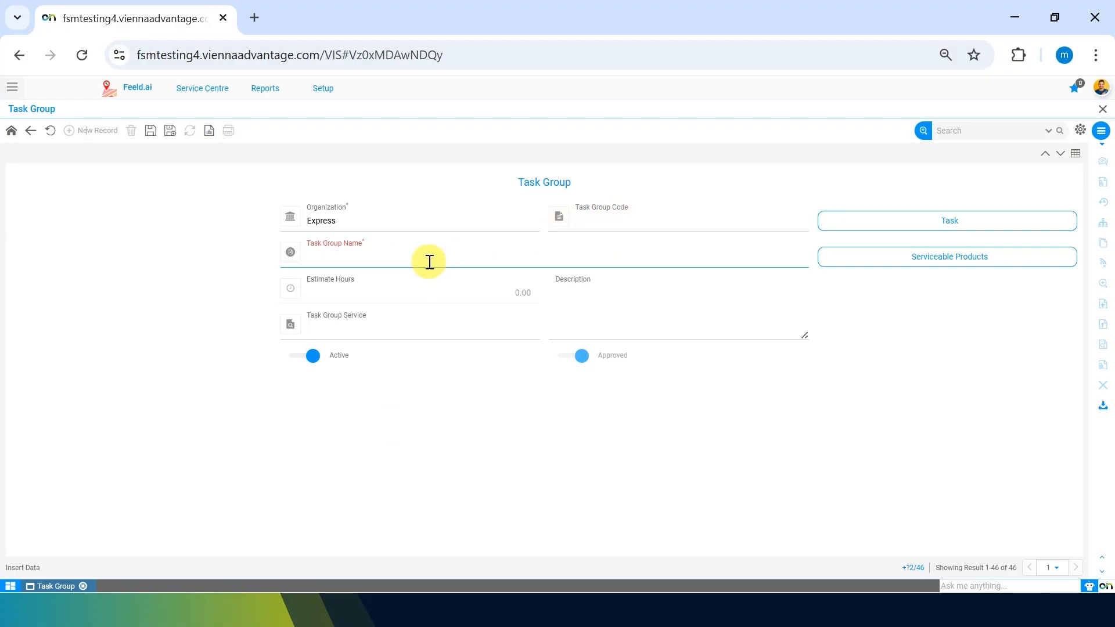
pyautogui.click(393, 429)
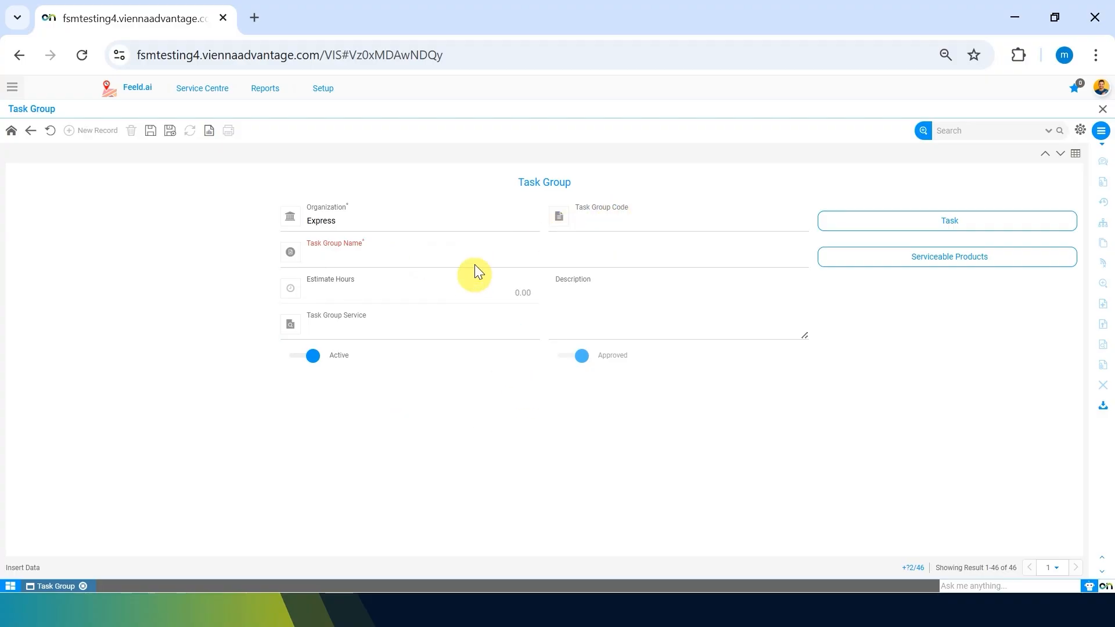
pyautogui.click(437, 259)
pyautogui.write('Preventive Main')
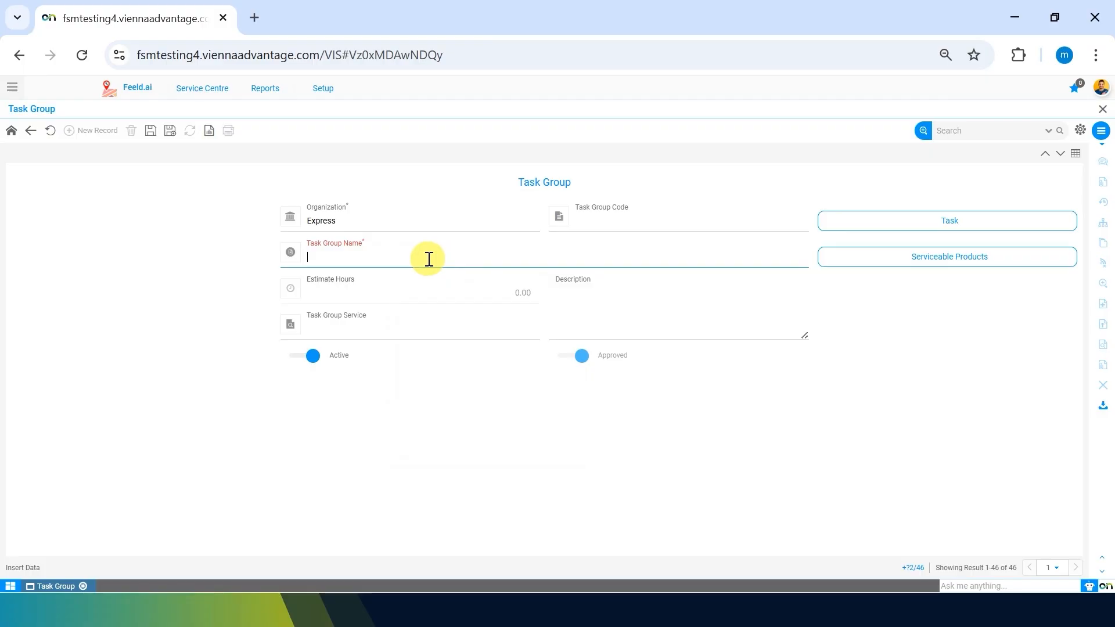
pyautogui.write('tenance of Coffee machine')
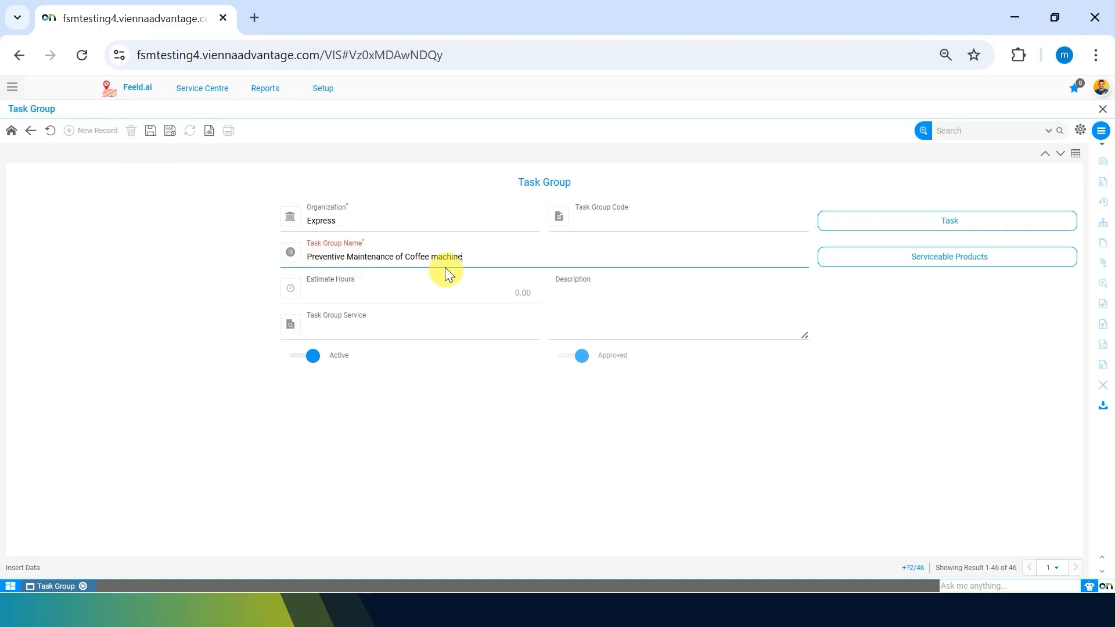
pyautogui.click(170, 131)
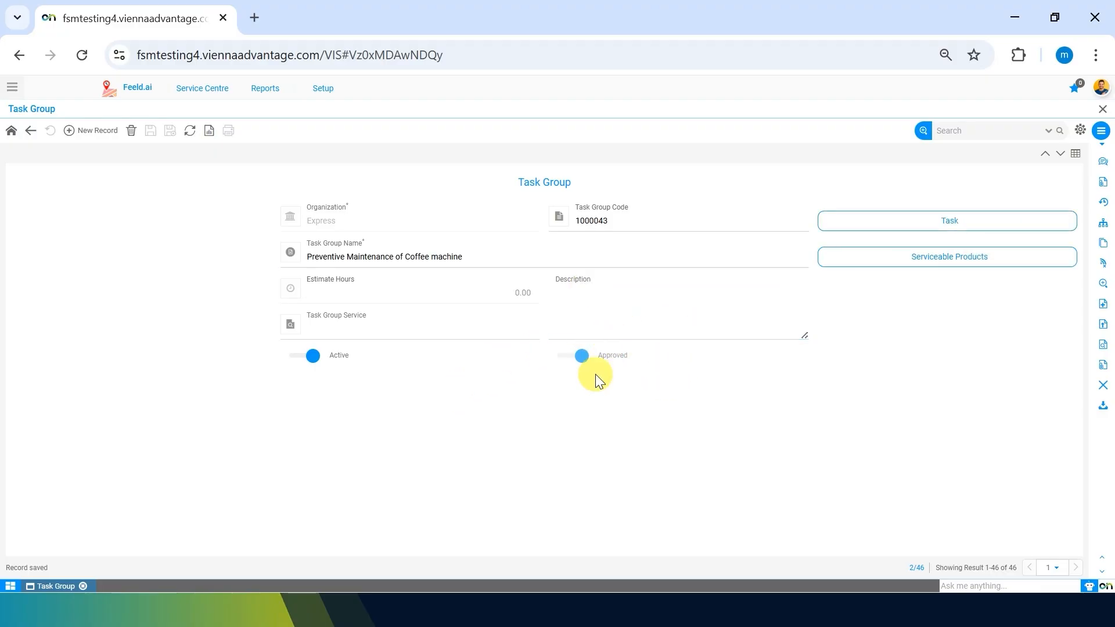
# - Go from the Task Group Service field to the product master and start a new product record with product type Service
pyautogui.click(608, 320)
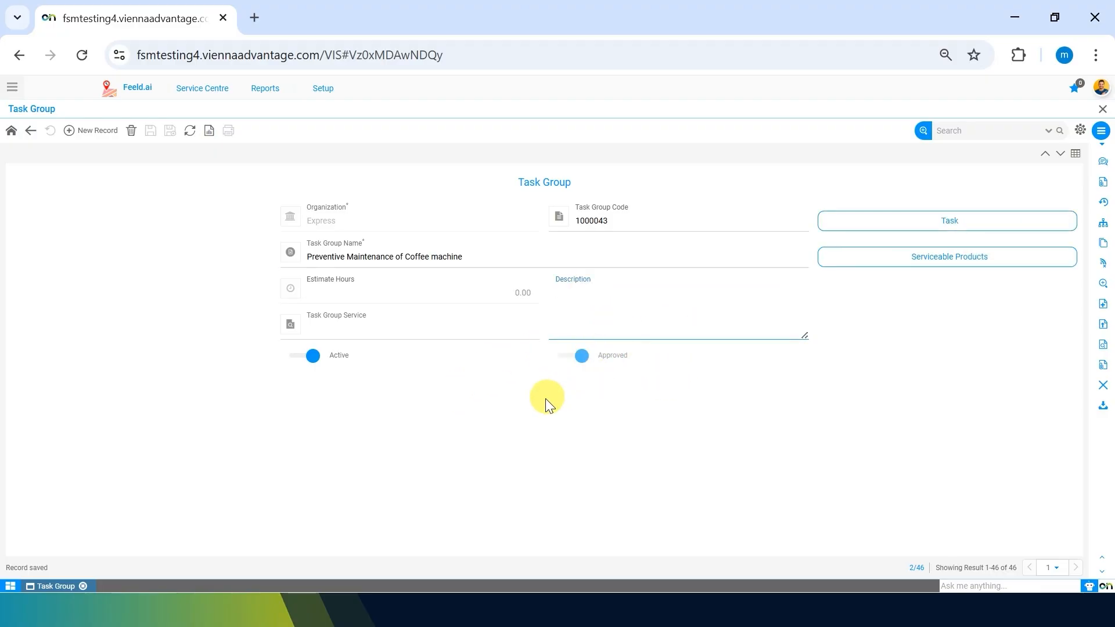
pyautogui.click(429, 329)
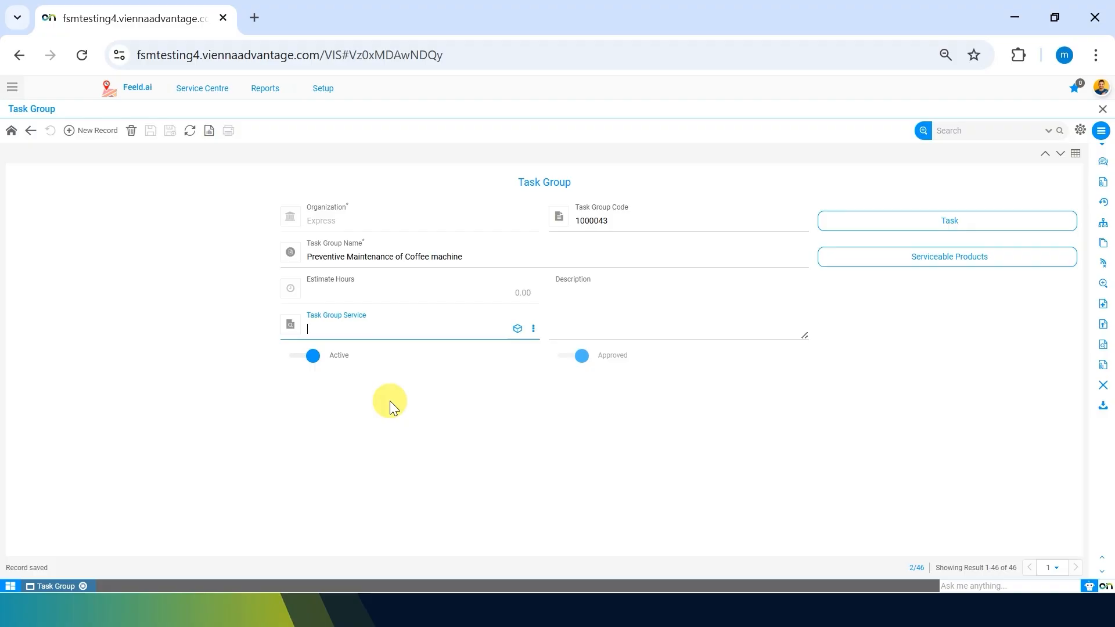
pyautogui.click(533, 328)
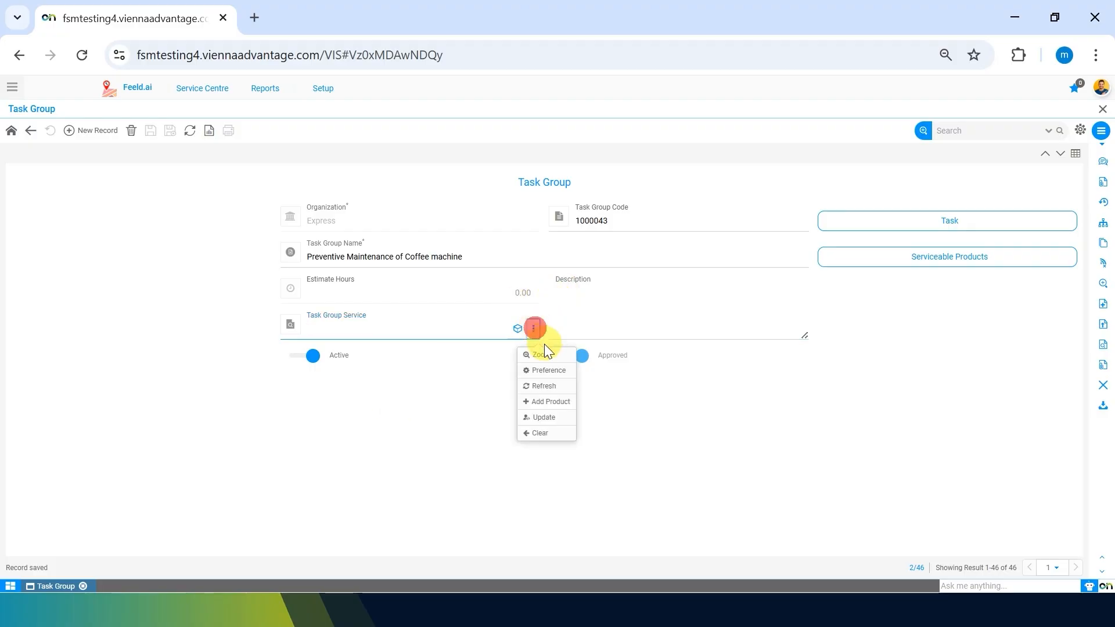
pyautogui.click(541, 354)
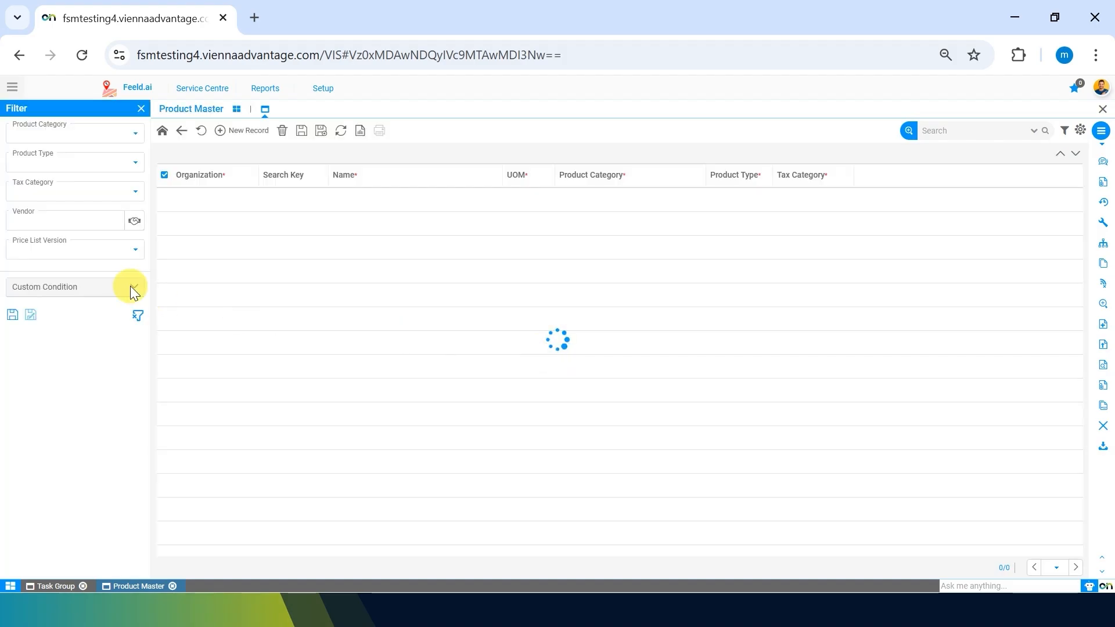
pyautogui.click(239, 135)
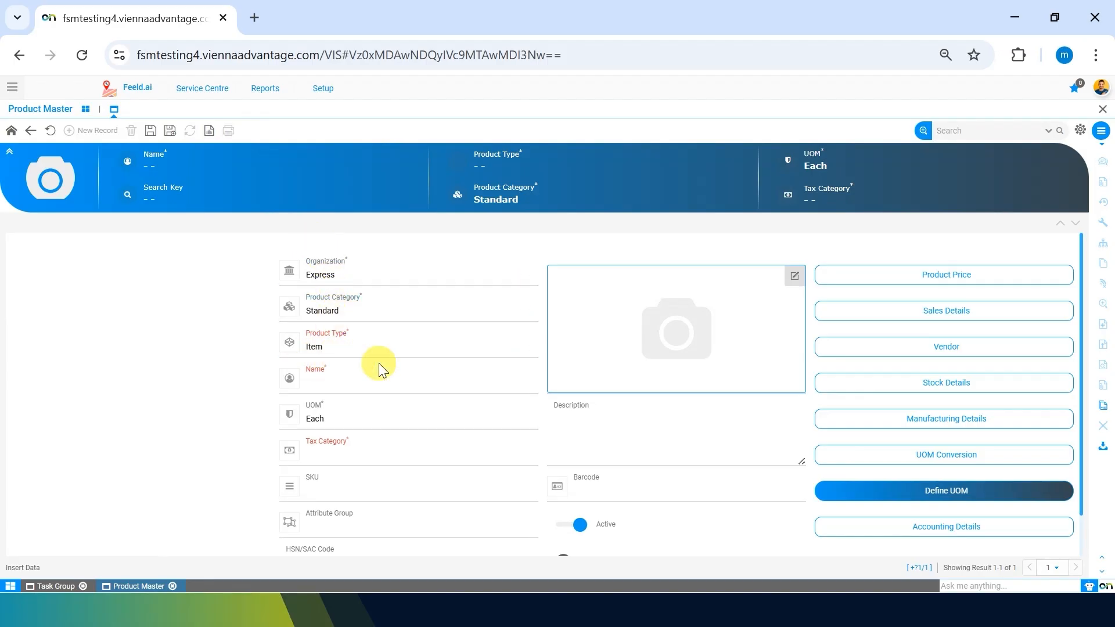
pyautogui.click(342, 351)
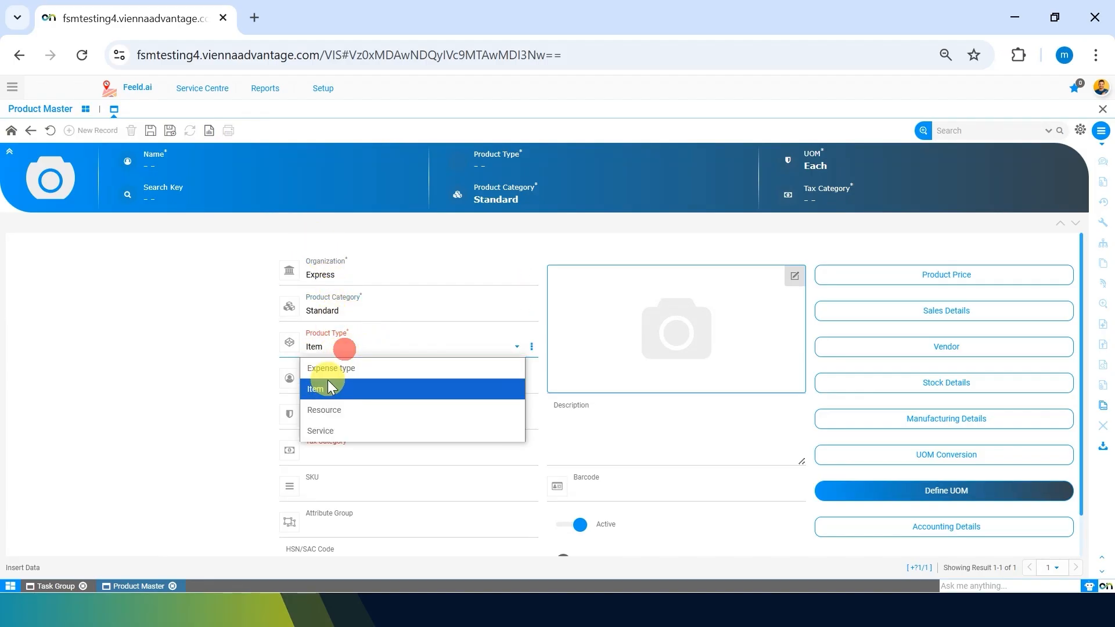
pyautogui.click(330, 426)
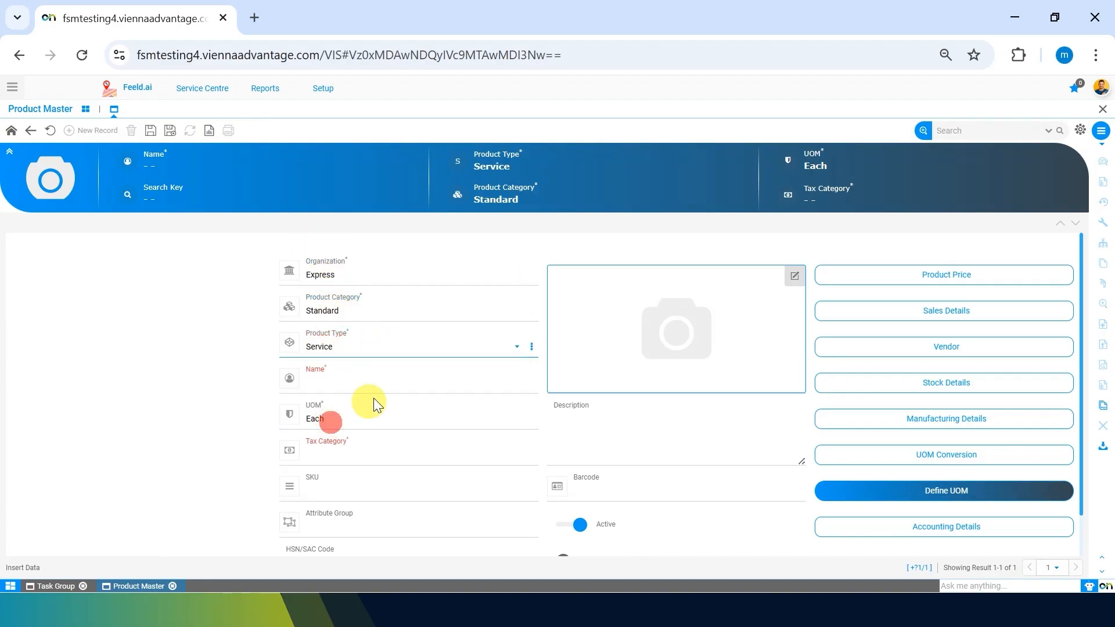
# - Name the product "Preventive Maintenance of Coffee machine", set its tax category to "Tax 4.5 for services" and save it
pyautogui.click(391, 387)
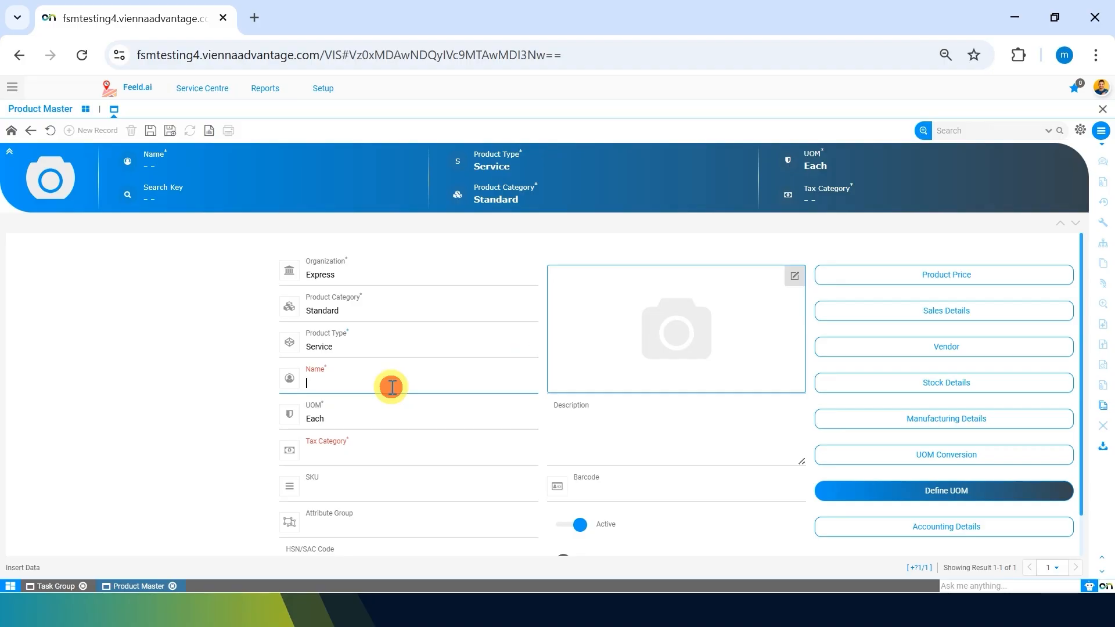
pyautogui.write('Preventive Maintenance of C')
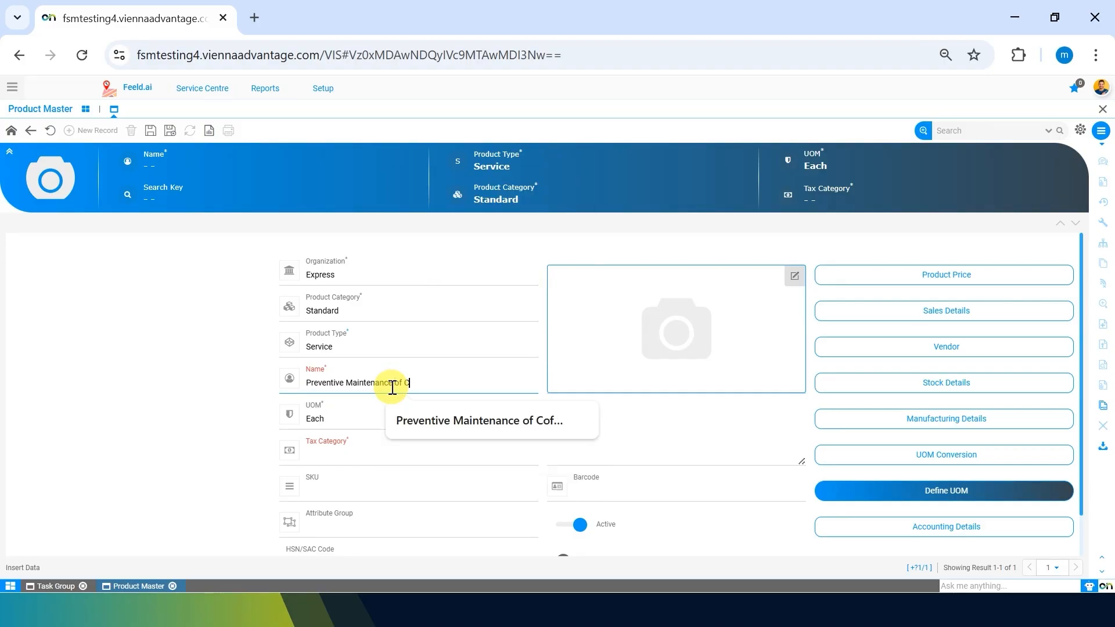
pyautogui.click(418, 421)
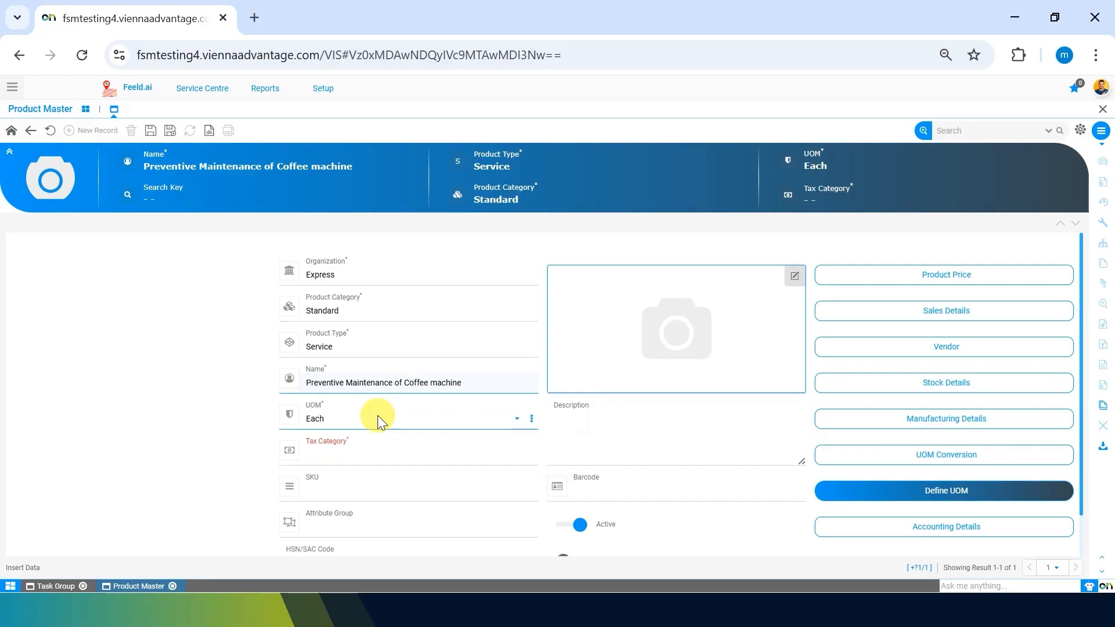
pyautogui.scroll(-1, 378, 415)
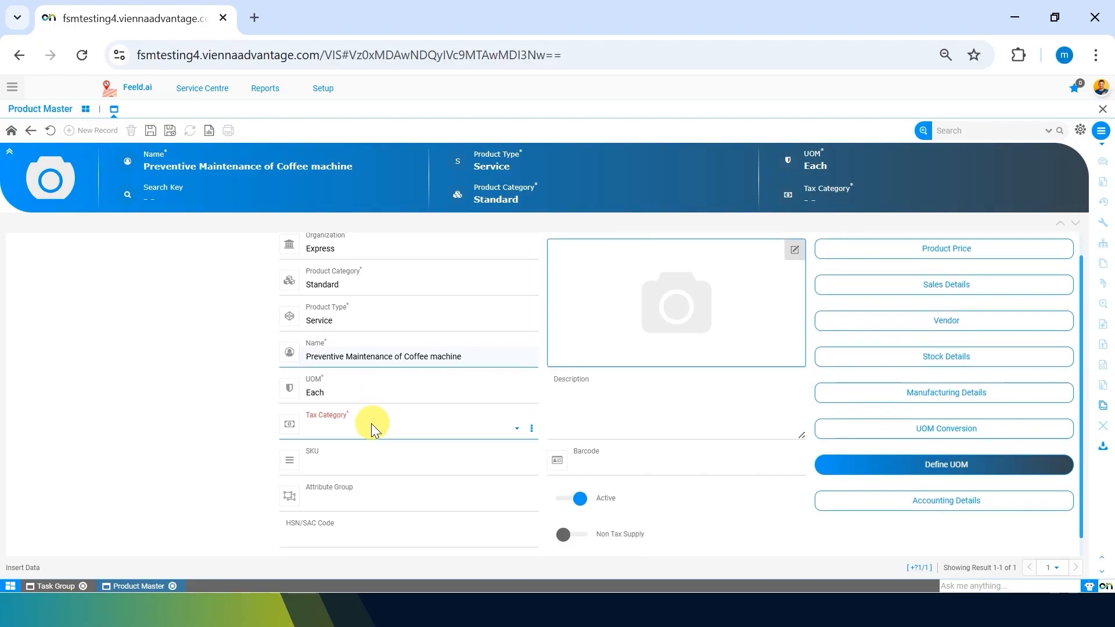
pyautogui.click(370, 423)
pyautogui.click(348, 470)
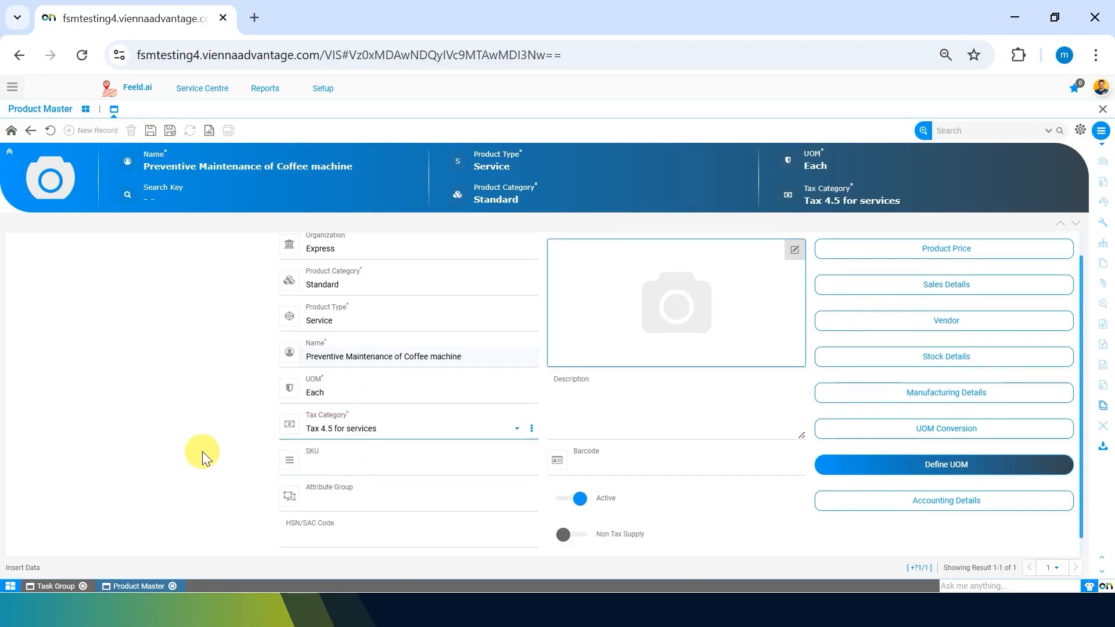
pyautogui.scroll(1, 202, 451)
pyautogui.click(150, 130)
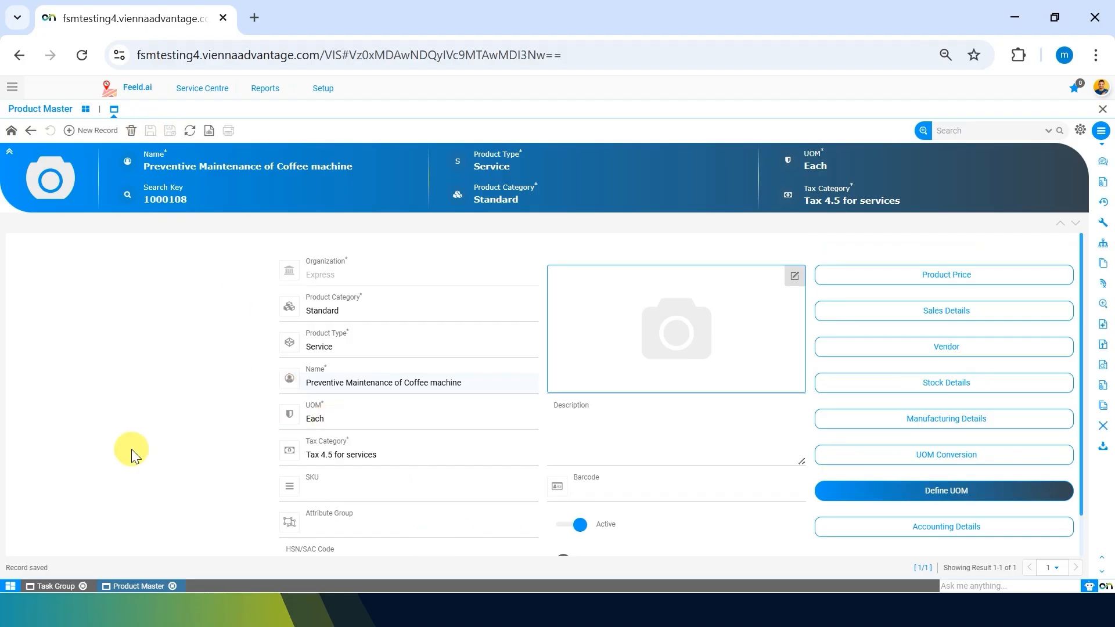
# - Return to the task group, set its Task Group Service to "Preventive Maintenance of Coffee machine" and save the record
pyautogui.click(53, 586)
pyautogui.click(389, 323)
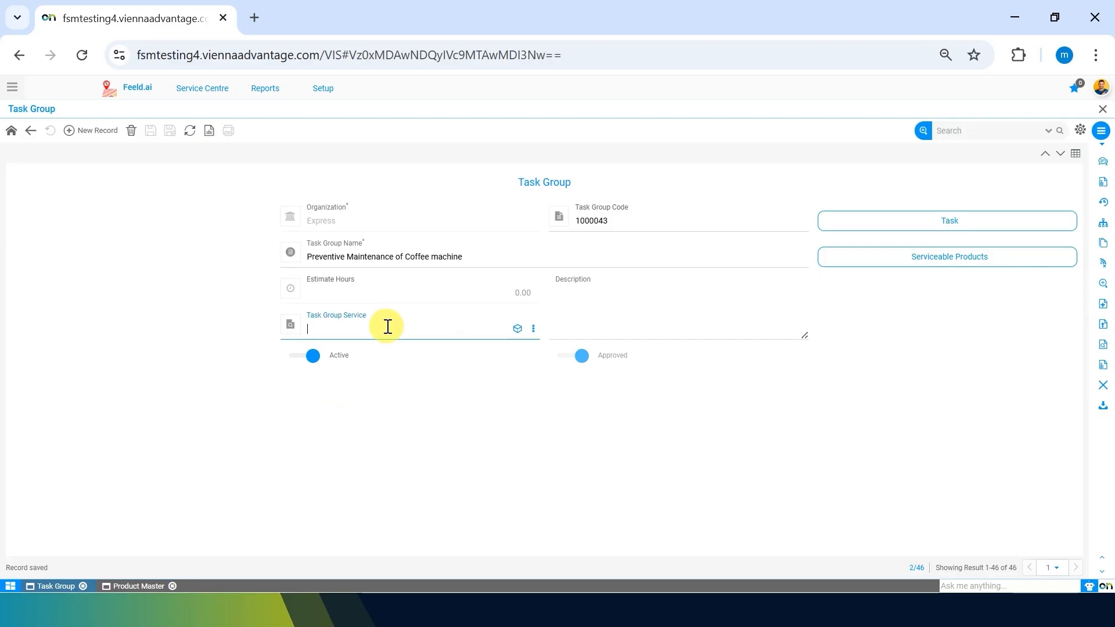
pyautogui.write('task')
pyautogui.press('BackSpace')
pyautogui.press('BackSpace')
pyautogui.press('BackSpace')
pyautogui.press('BackSpace')
pyautogui.press('BackSpace')
pyautogui.write('prev')
pyautogui.press('Down')
pyautogui.press('Return')
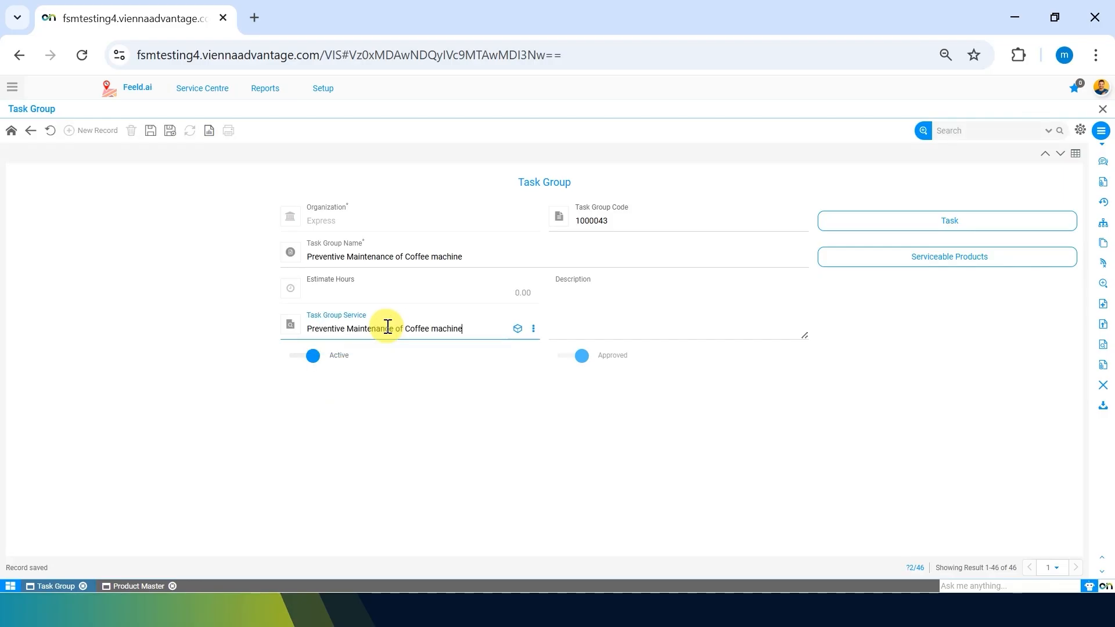
pyautogui.click(518, 329)
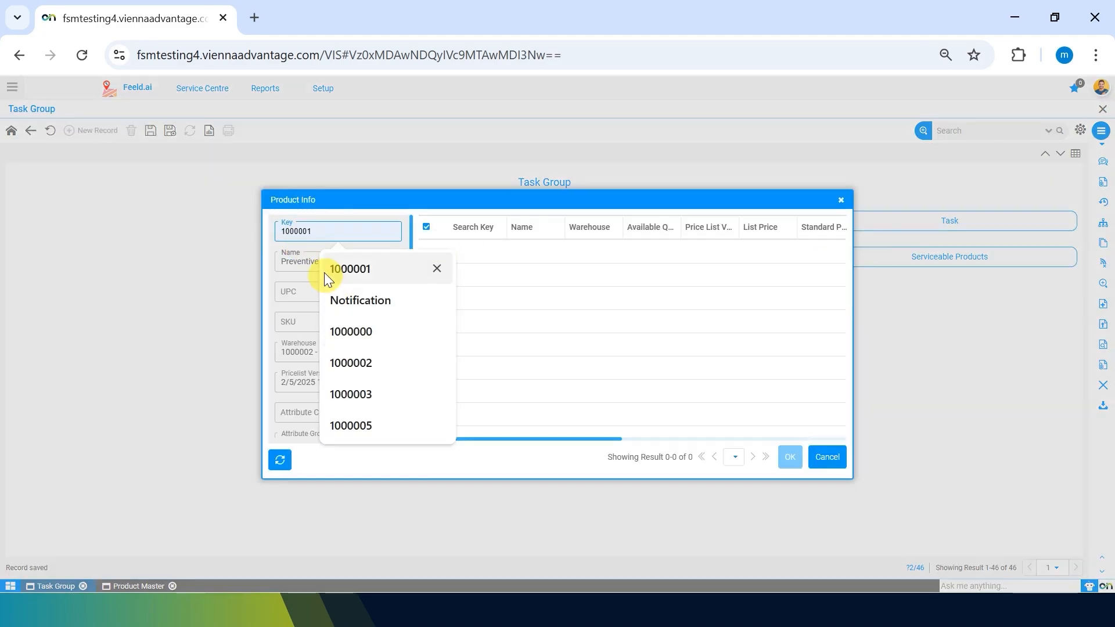
pyautogui.click(827, 453)
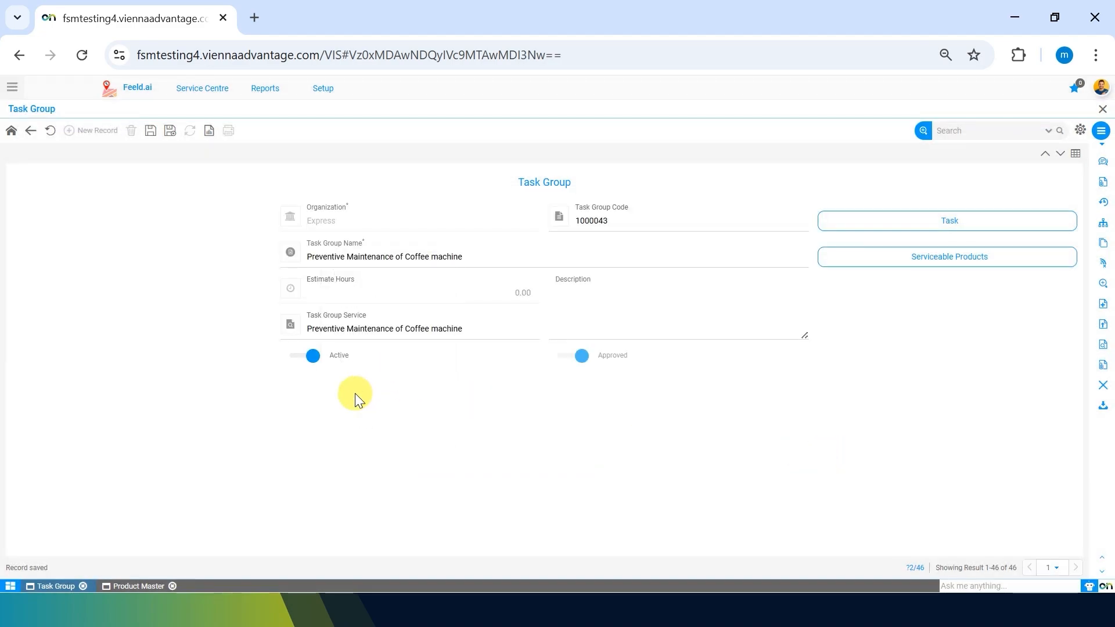
pyautogui.click(151, 130)
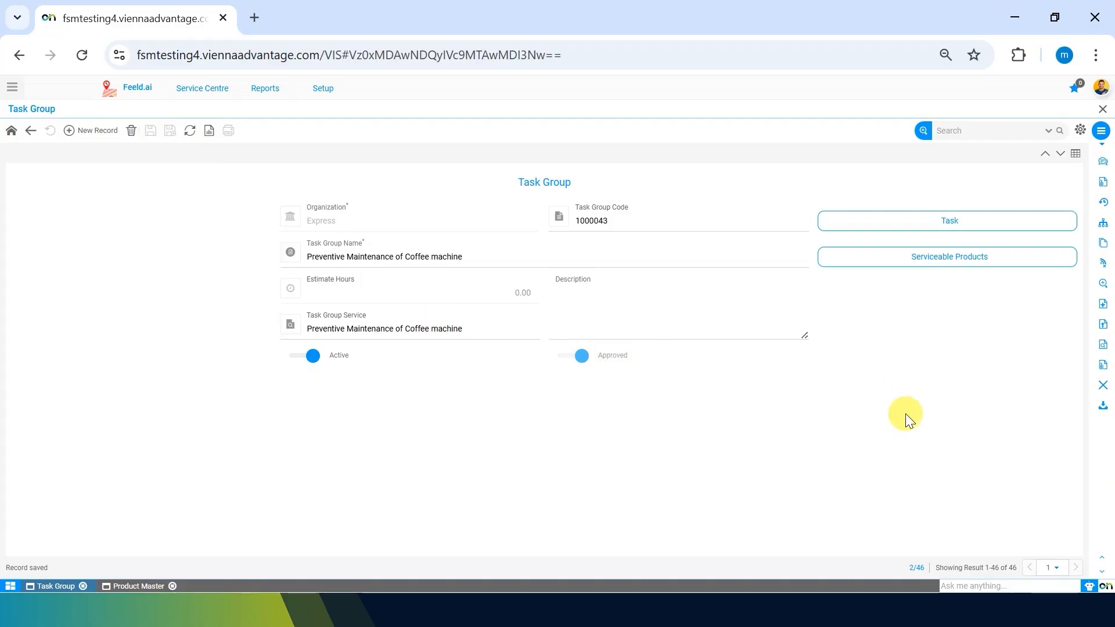
pyautogui.click(574, 284)
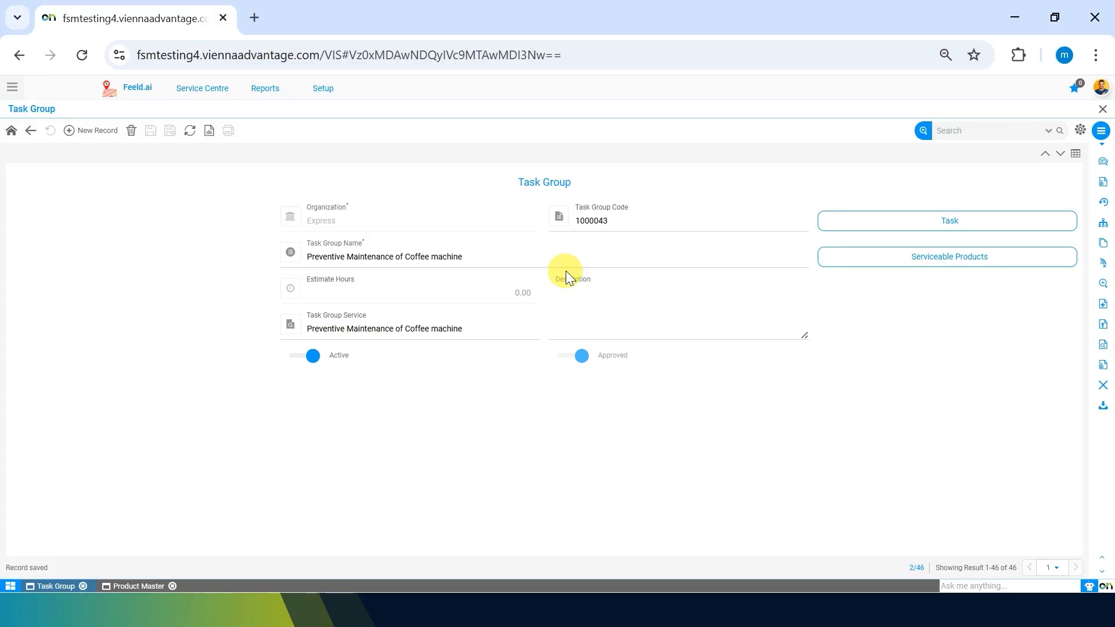
# - Add a task named "Cleaning of machine" with 2.00 estimate hours to the task group and save it
pyautogui.click(952, 230)
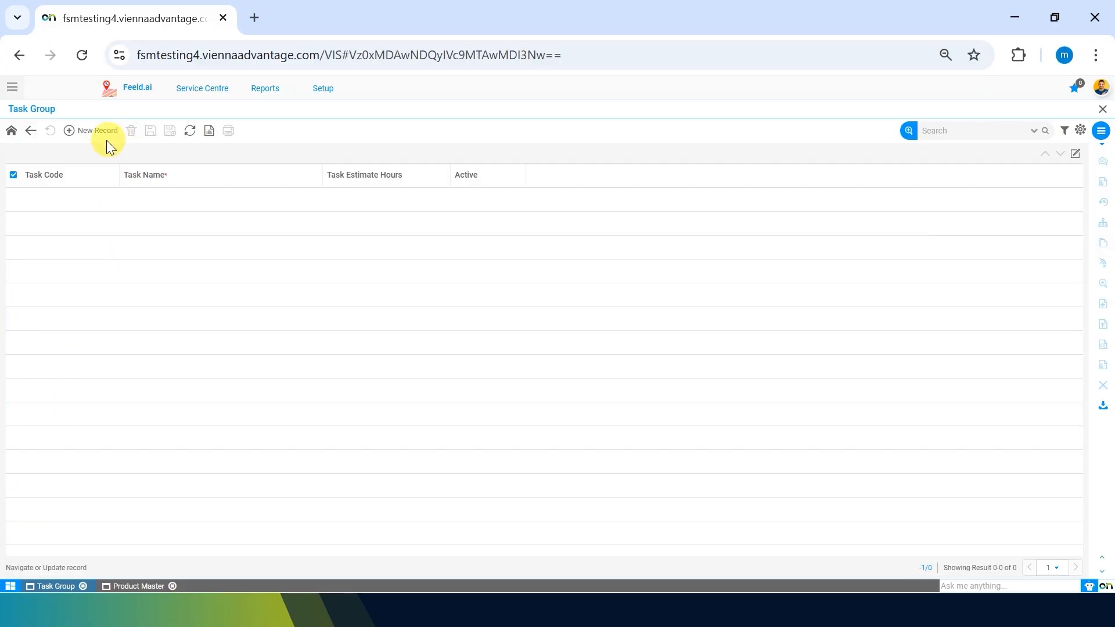
pyautogui.click(92, 131)
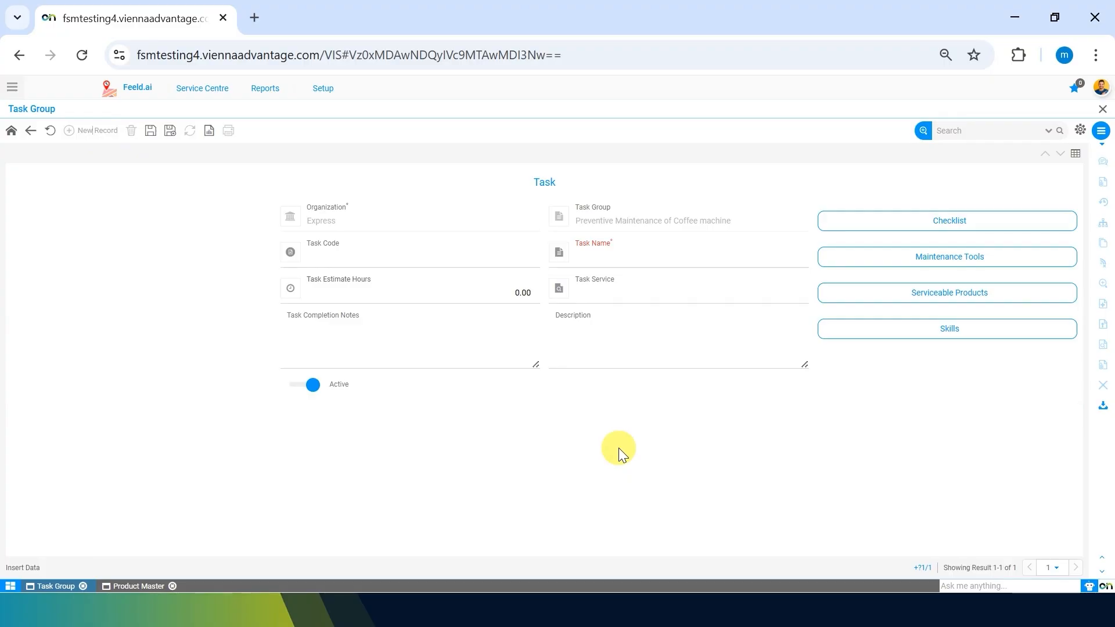
pyautogui.click(606, 265)
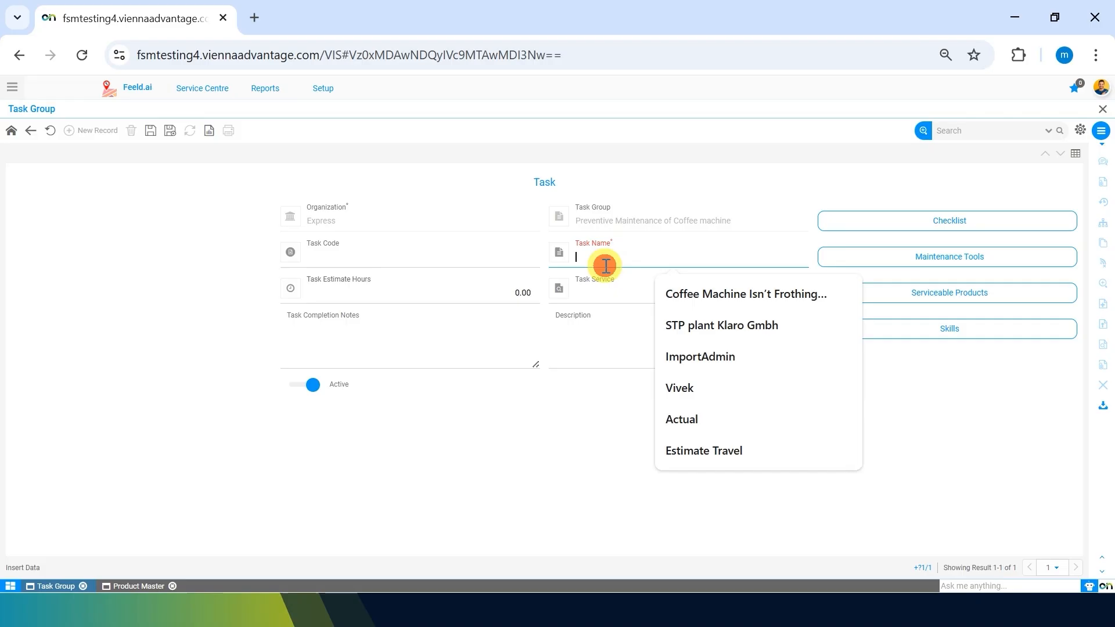
pyautogui.write('Cleaning of')
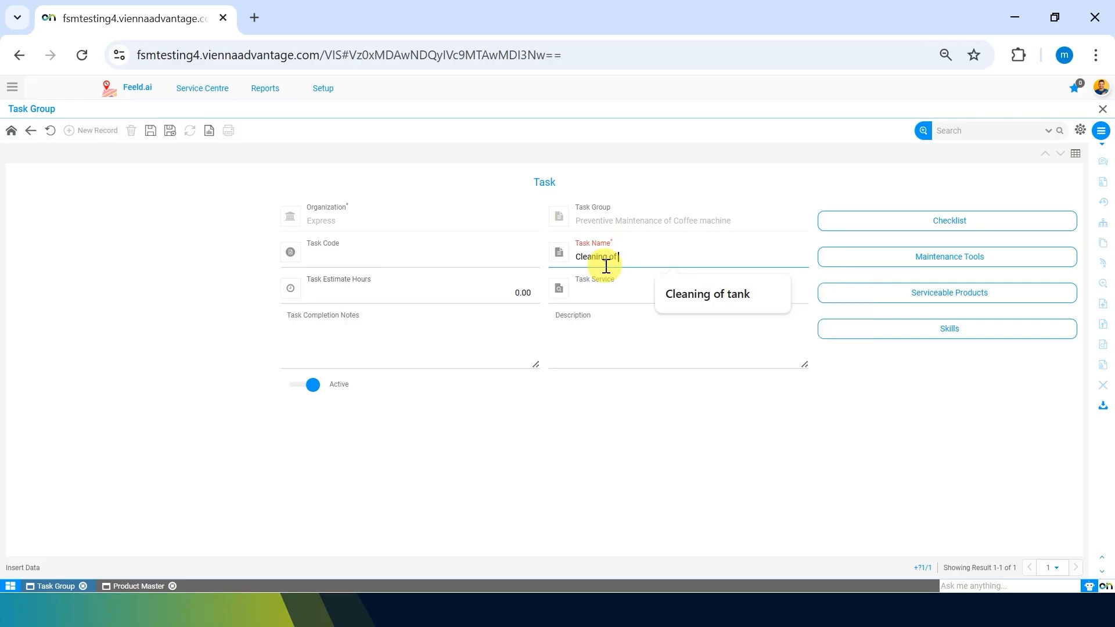
pyautogui.write(' machine')
pyautogui.click(500, 292)
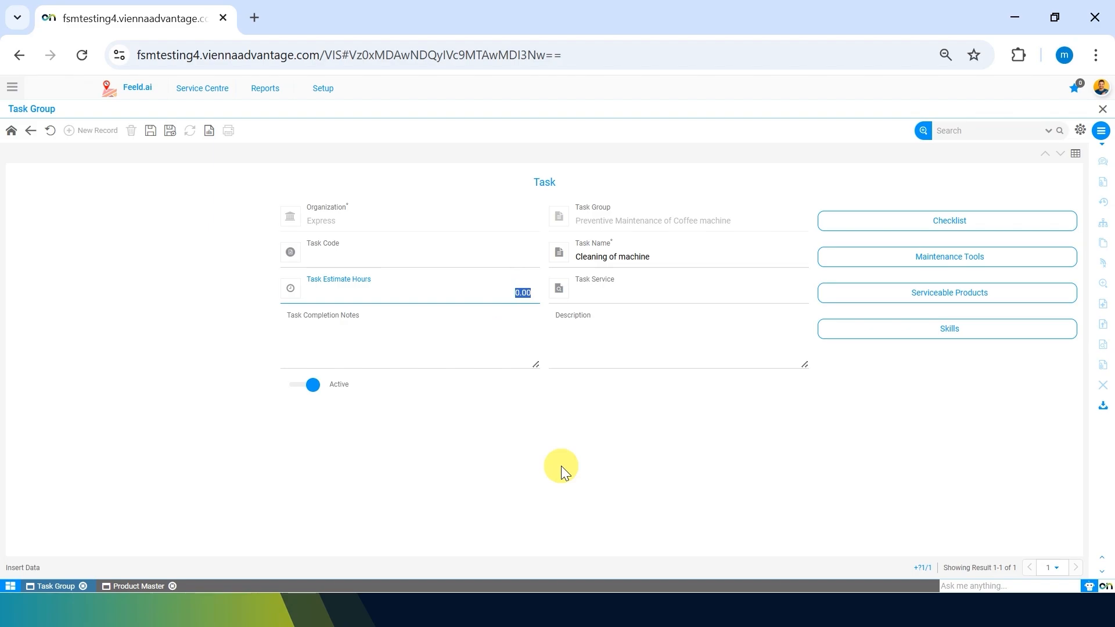
pyautogui.press('BackSpace')
pyautogui.click(629, 355)
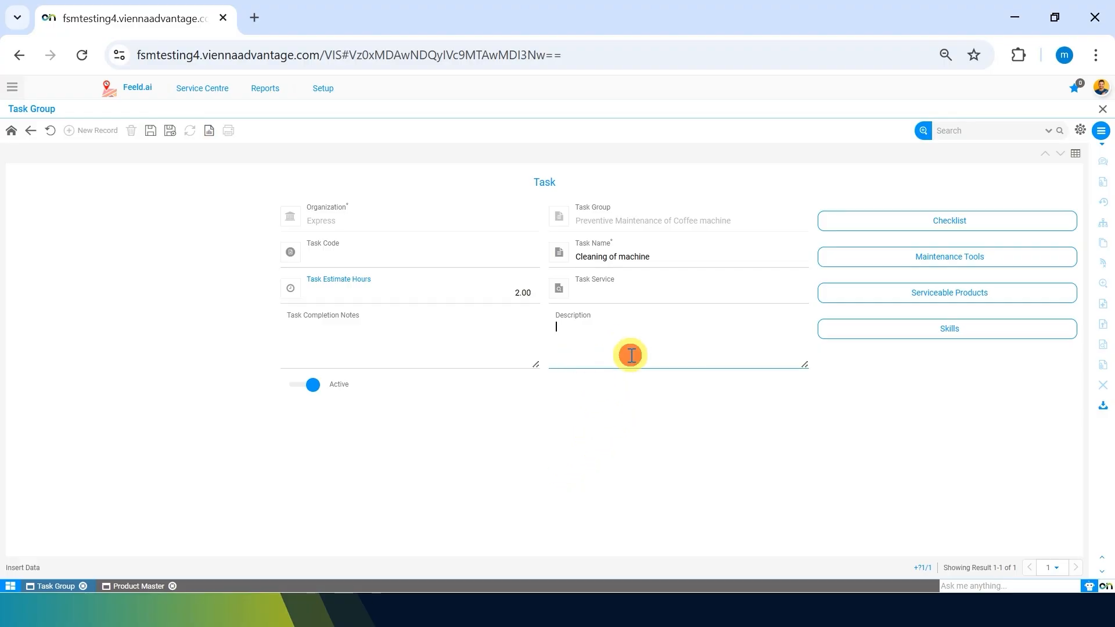
pyautogui.click(152, 137)
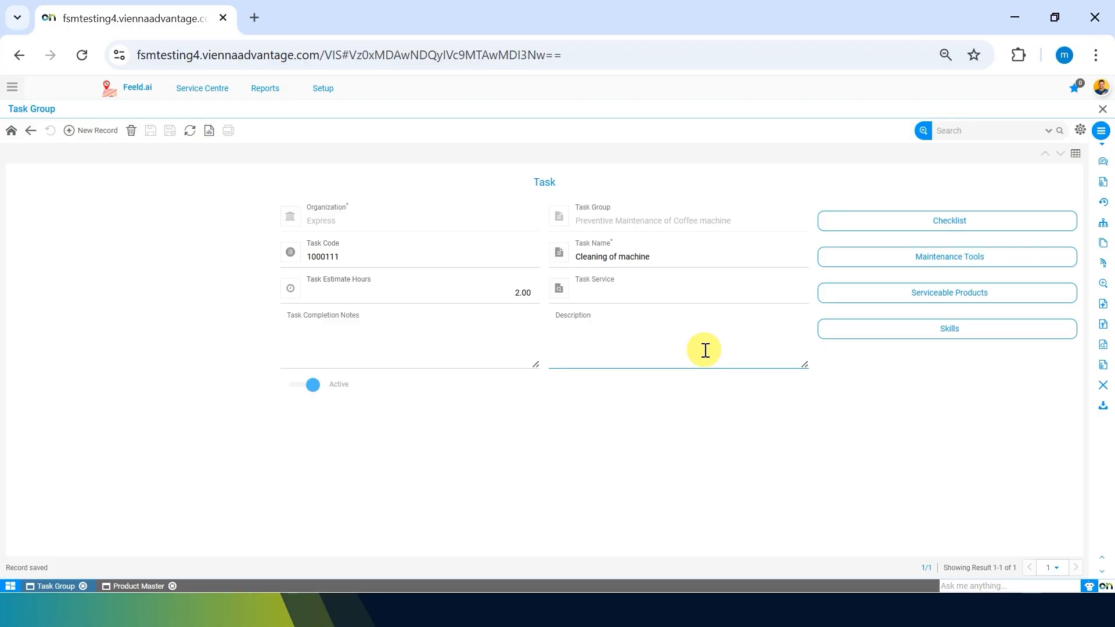
pyautogui.click(656, 289)
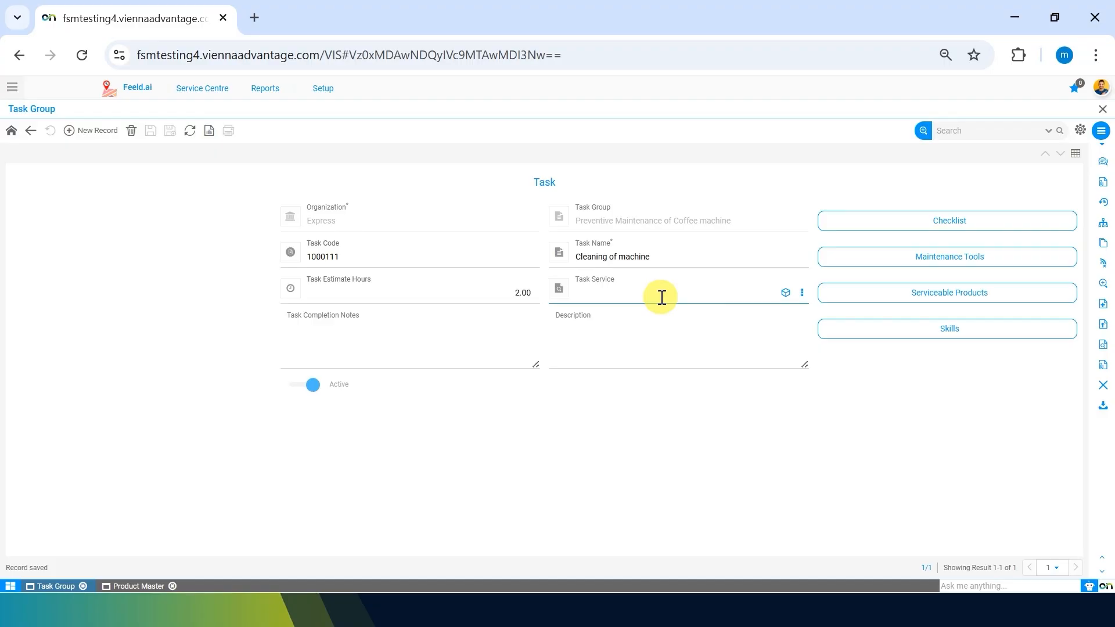
# - Go from the Task Service field to the product master and set the new product record's type to Service
pyautogui.click(802, 292)
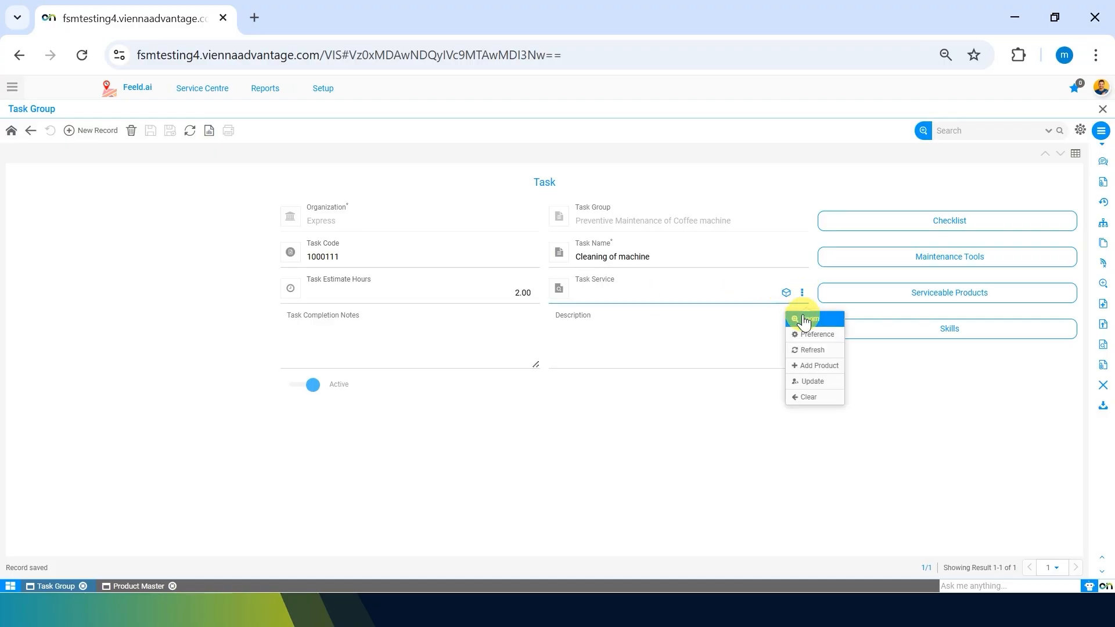
pyautogui.click(804, 318)
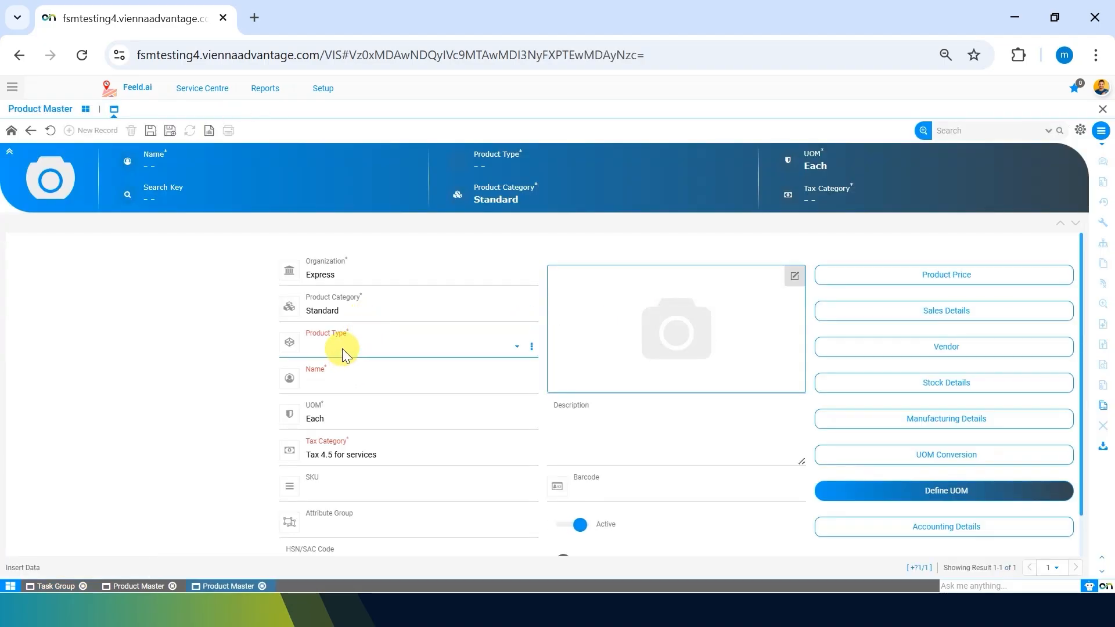
pyautogui.click(343, 348)
pyautogui.click(326, 428)
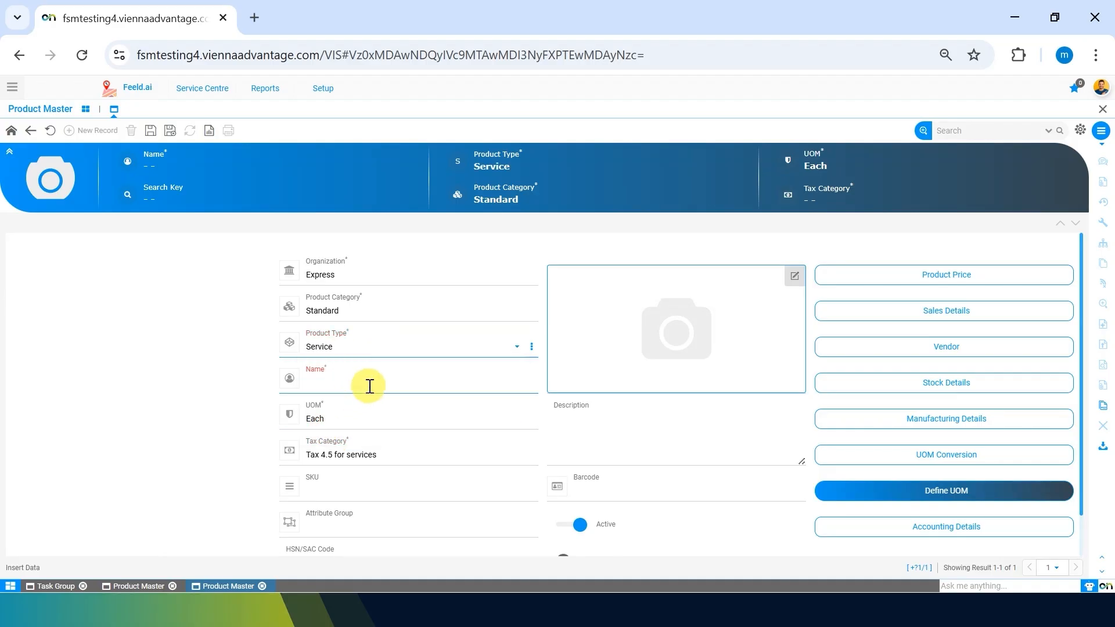
# - Name the product "Cleaning of machine - coffee", set its tax category to "Tax 4.5 for services" and save it
pyautogui.click(369, 385)
pyautogui.write('Cleaning of machine - coffee')
pyautogui.click(187, 458)
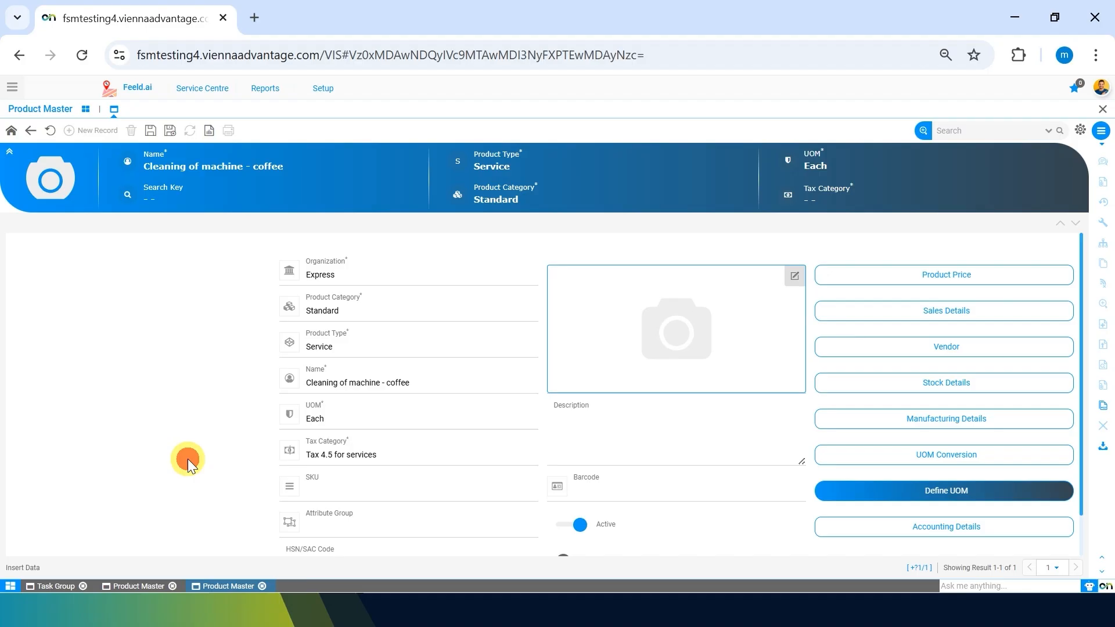
pyautogui.click(150, 130)
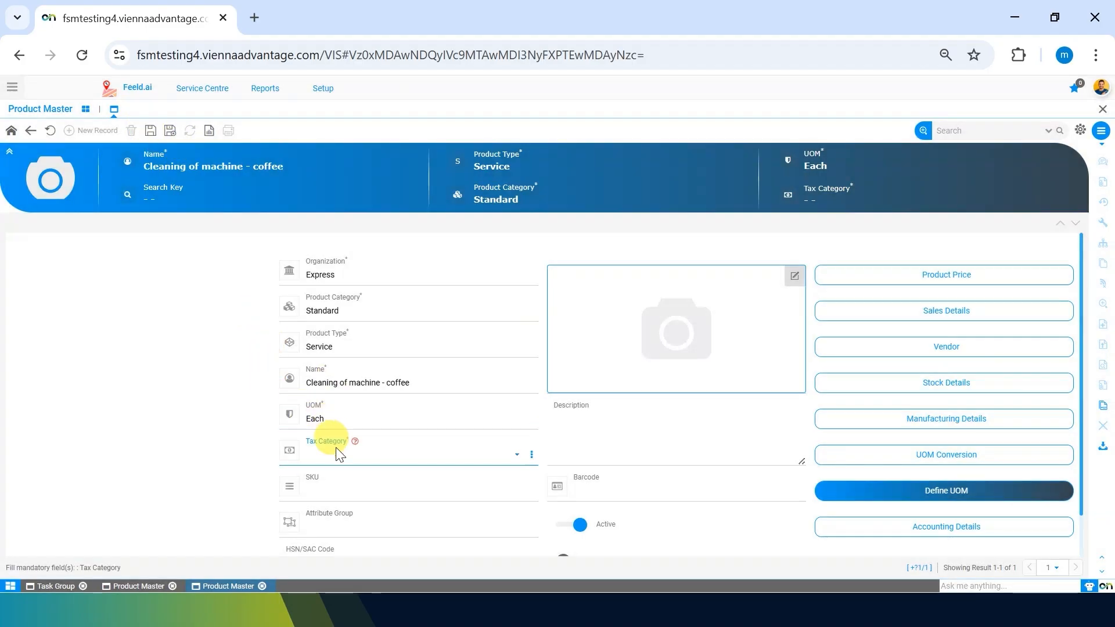
pyautogui.click(339, 453)
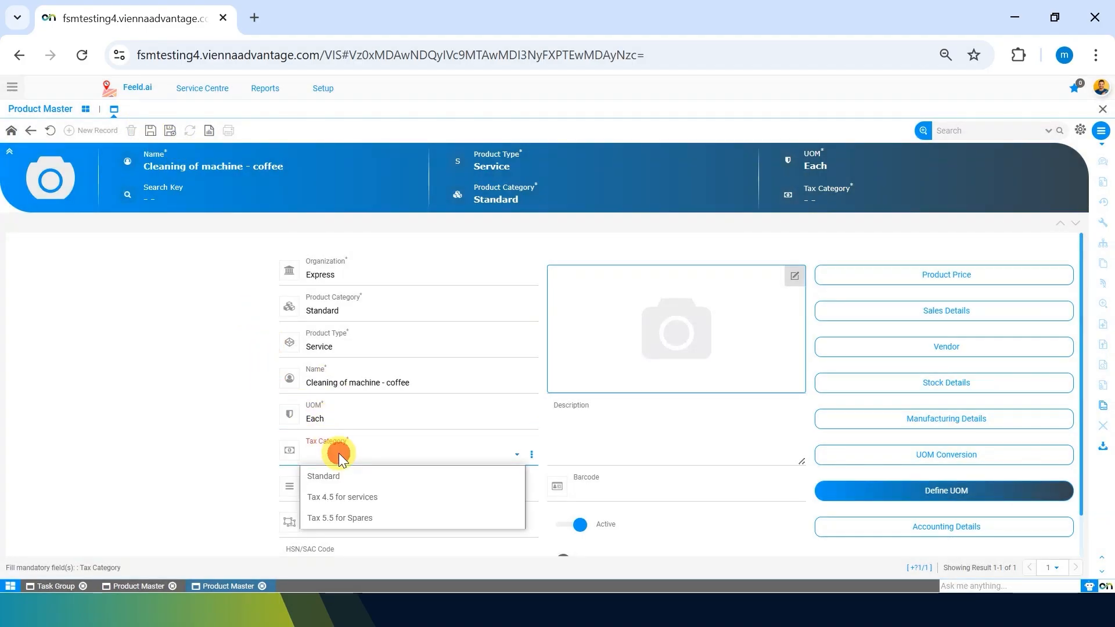
pyautogui.click(339, 498)
pyautogui.click(150, 130)
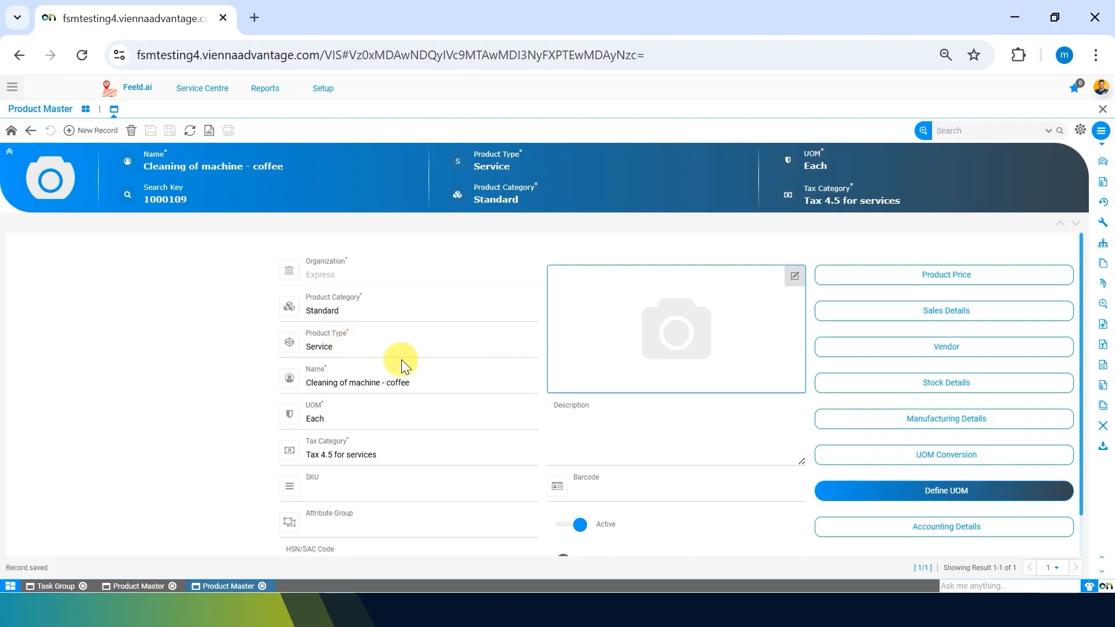
# - Examine the product category and unit of measure choices of the cleaning service product
pyautogui.click(426, 308)
pyautogui.click(426, 307)
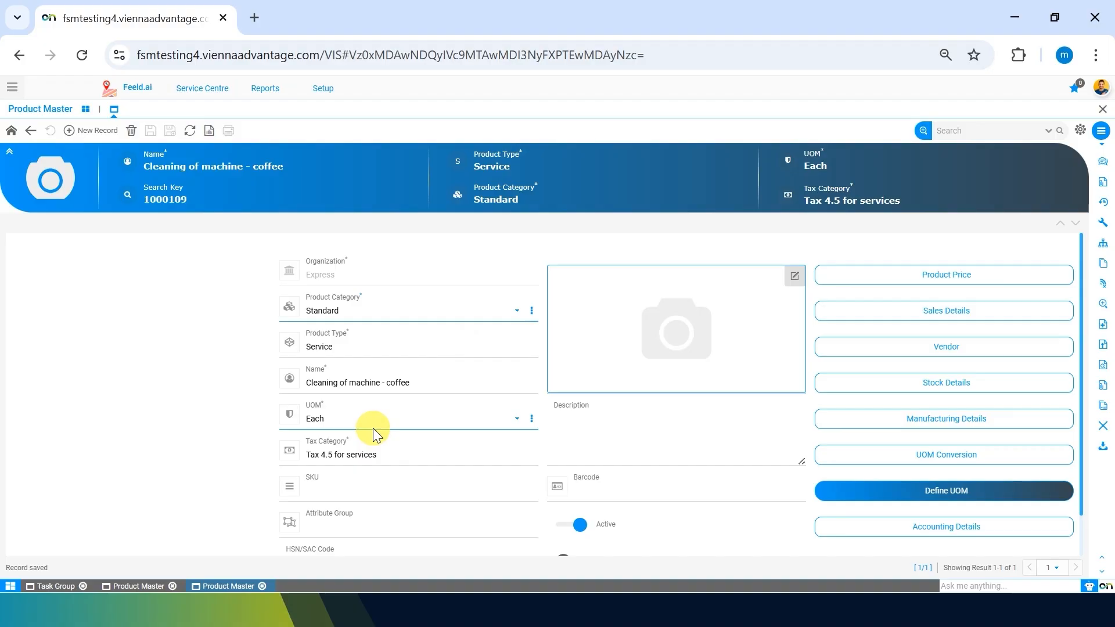
pyautogui.click(431, 424)
pyautogui.click(431, 423)
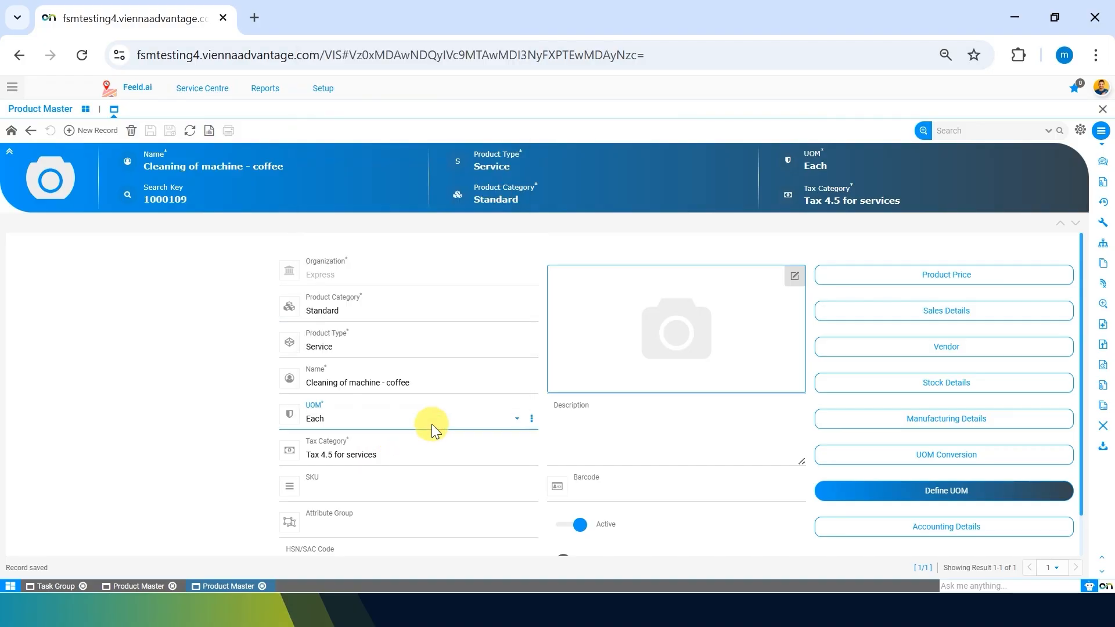
pyautogui.click(431, 424)
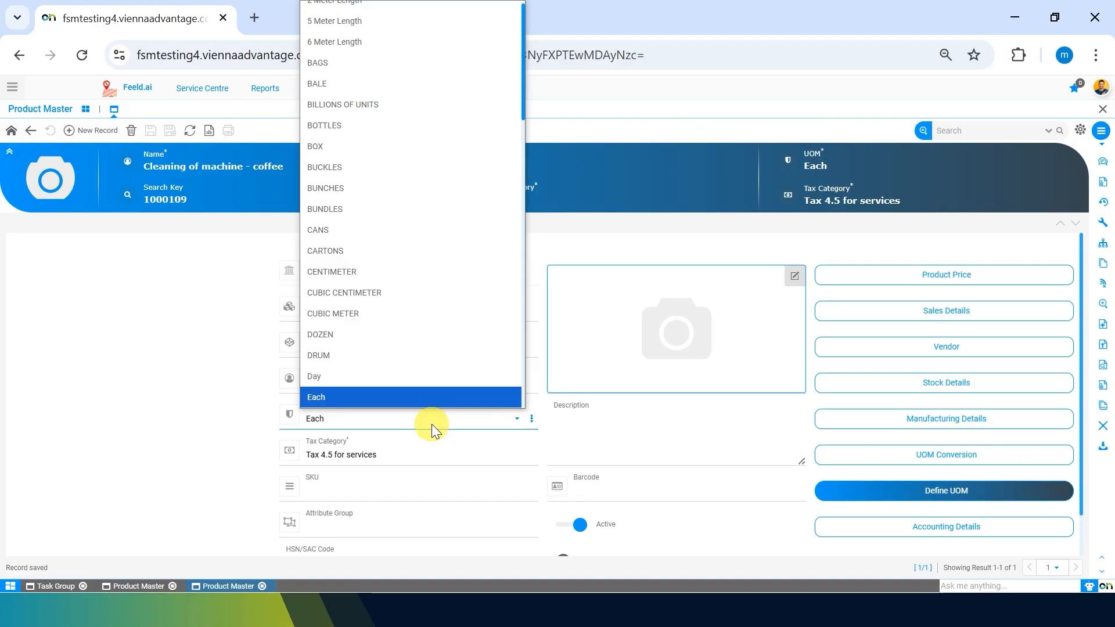
pyautogui.click(431, 424)
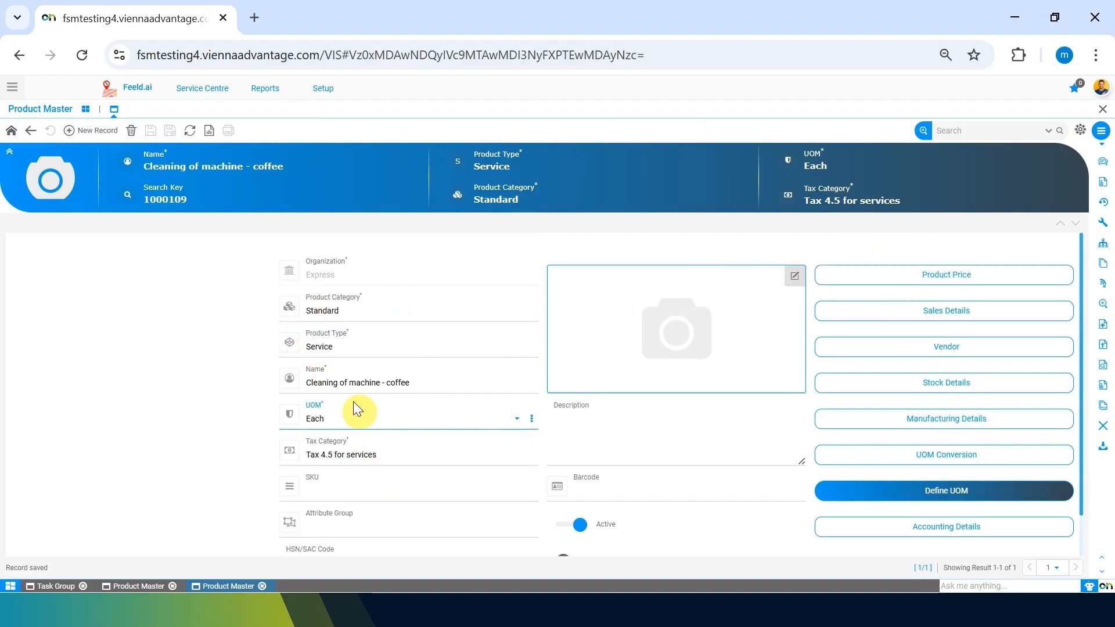
pyautogui.click(919, 379)
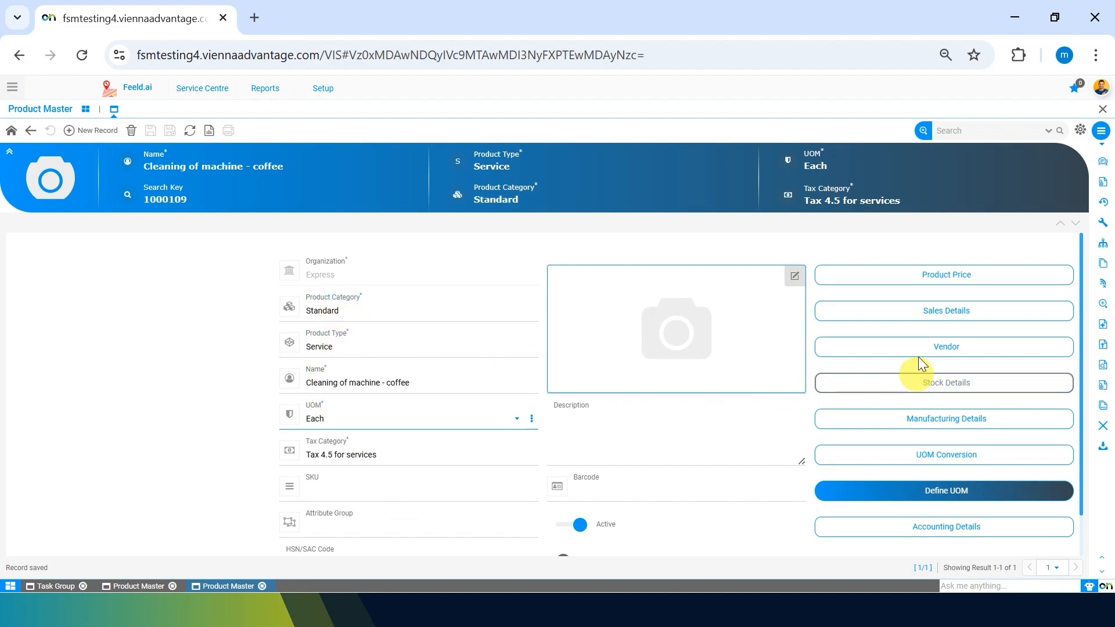
# - Start a new product price record for the cleaning service with price list version "Sales Price List INR"
pyautogui.click(921, 278)
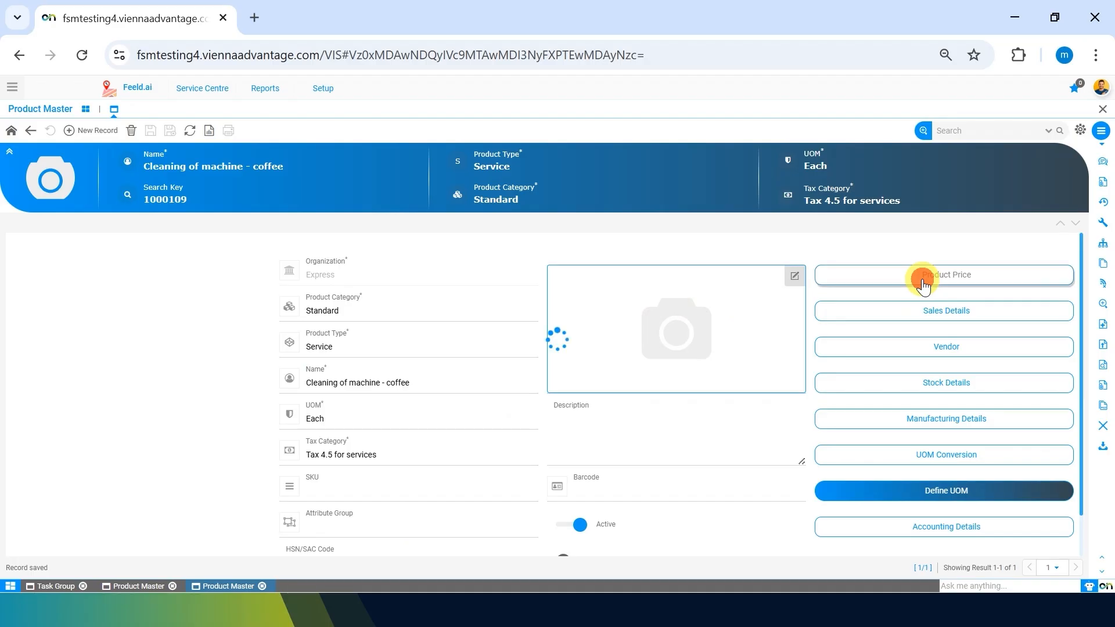
pyautogui.click(83, 133)
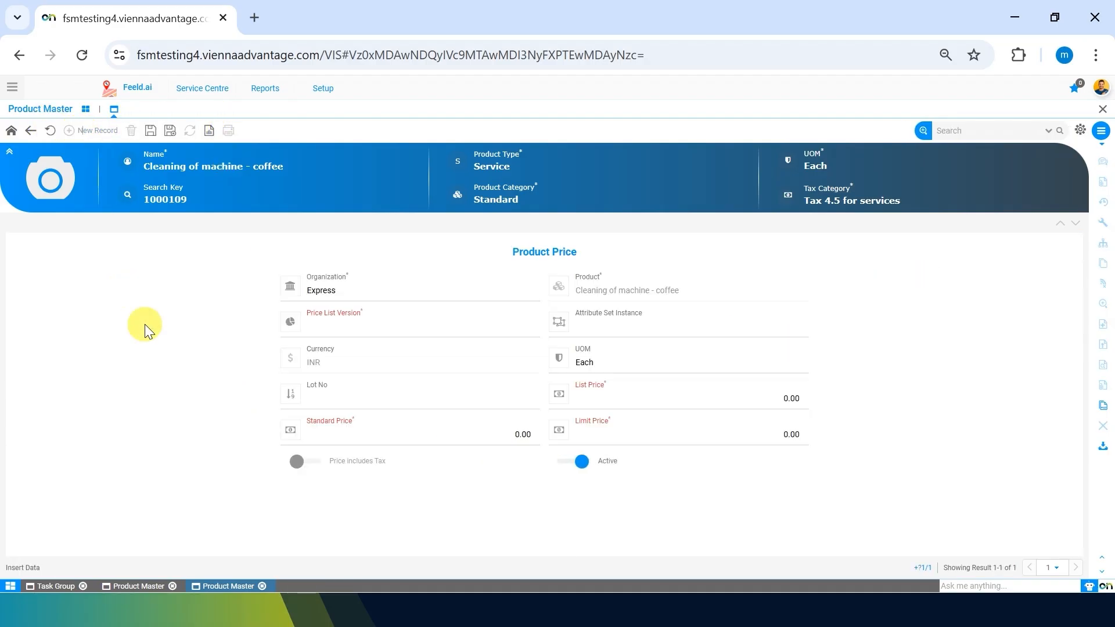
pyautogui.click(483, 322)
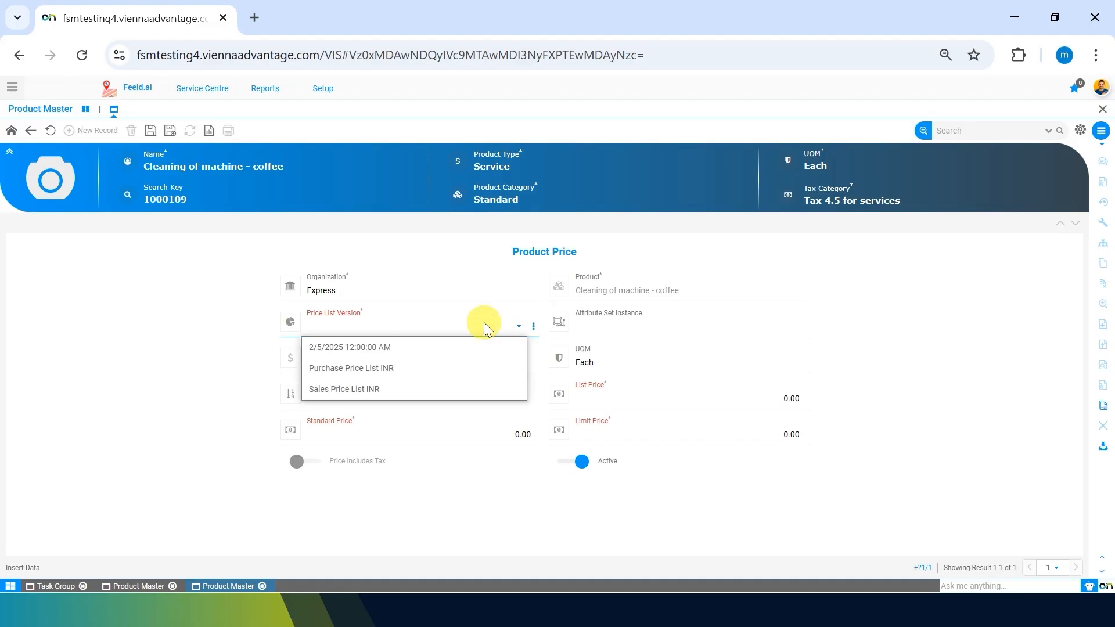
pyautogui.click(378, 388)
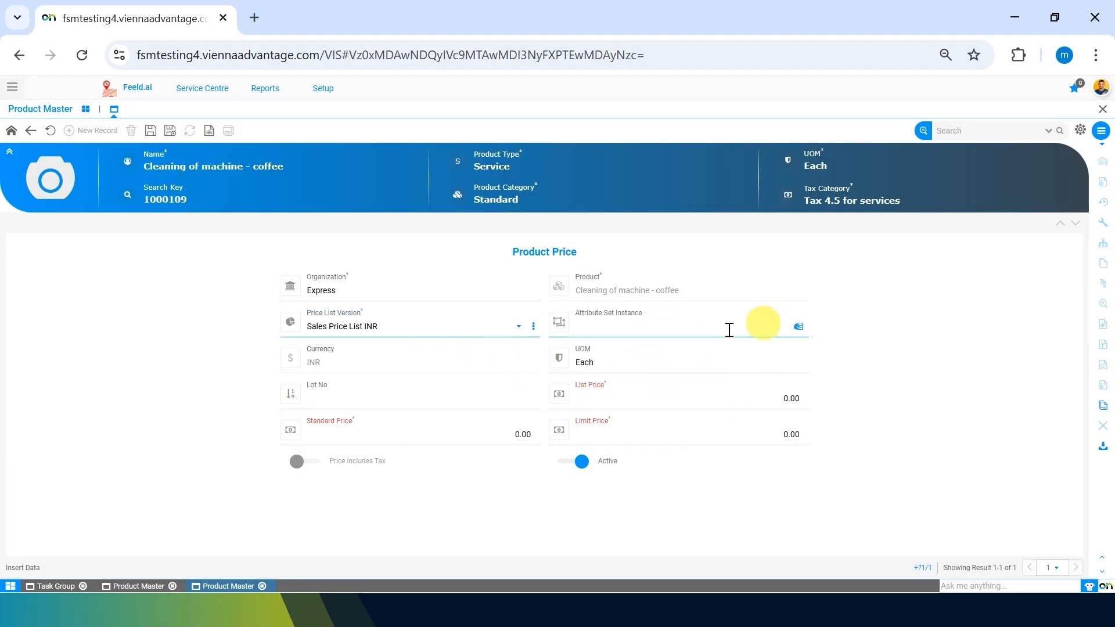
# - Set the list price to 150, the standard price to 140 and the limit price to 100, and save the price record
pyautogui.click(633, 392)
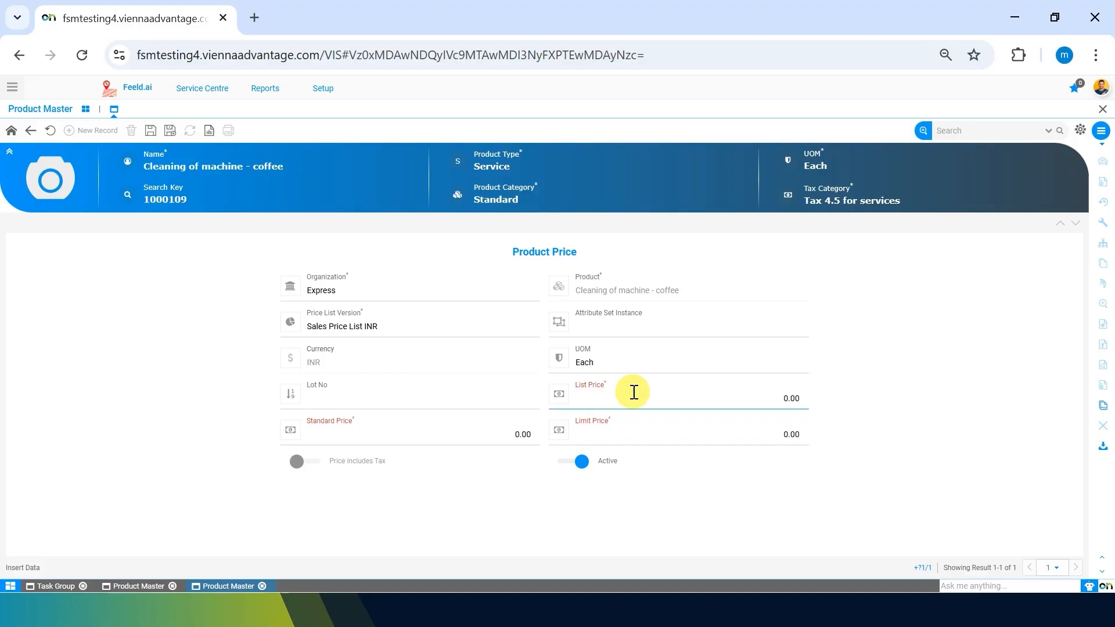
pyautogui.press('Delete')
pyautogui.press('Delete')
pyautogui.press('Delete')
pyautogui.press('Delete')
pyautogui.write('150')
pyautogui.click(449, 434)
pyautogui.press('Delete')
pyautogui.write('1')
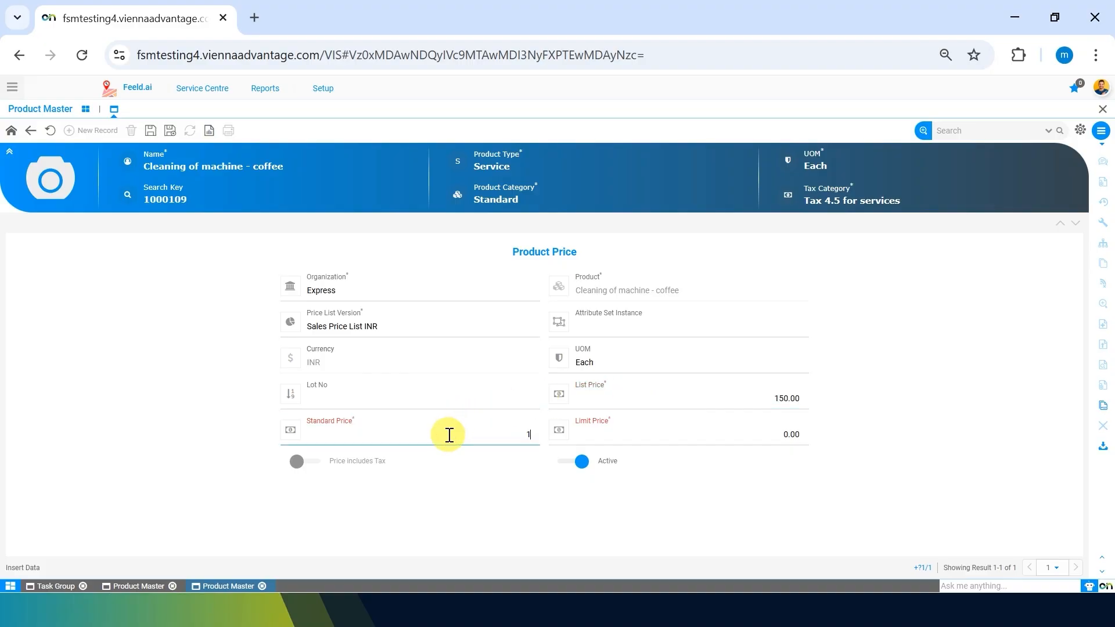
pyautogui.write('40')
pyautogui.click(777, 399)
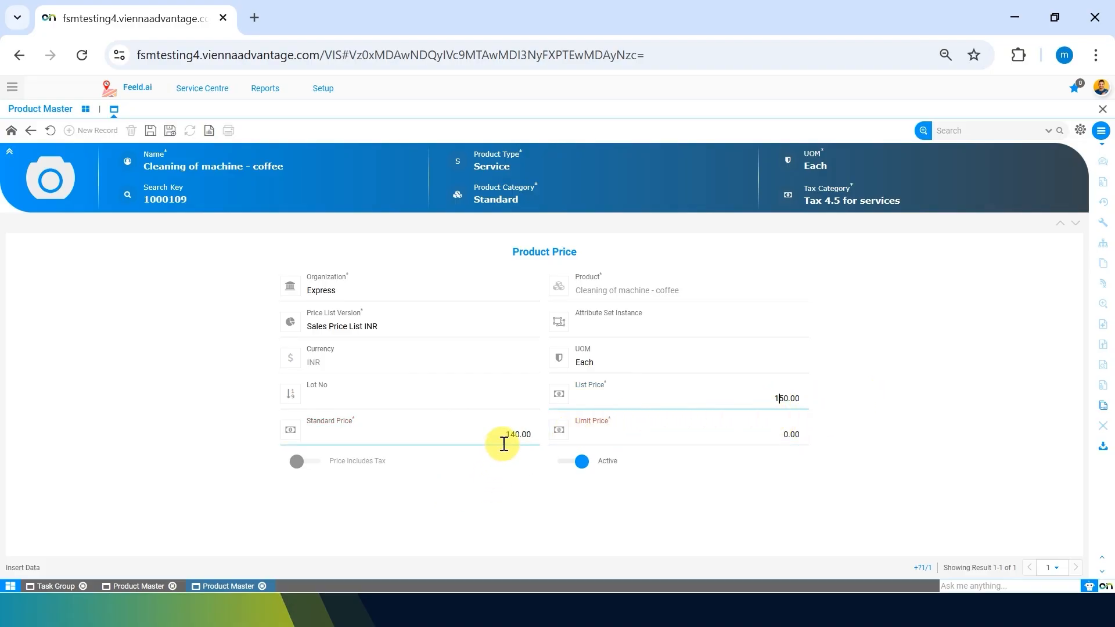
pyautogui.moveTo(503, 438); pyautogui.dragTo(543, 437)
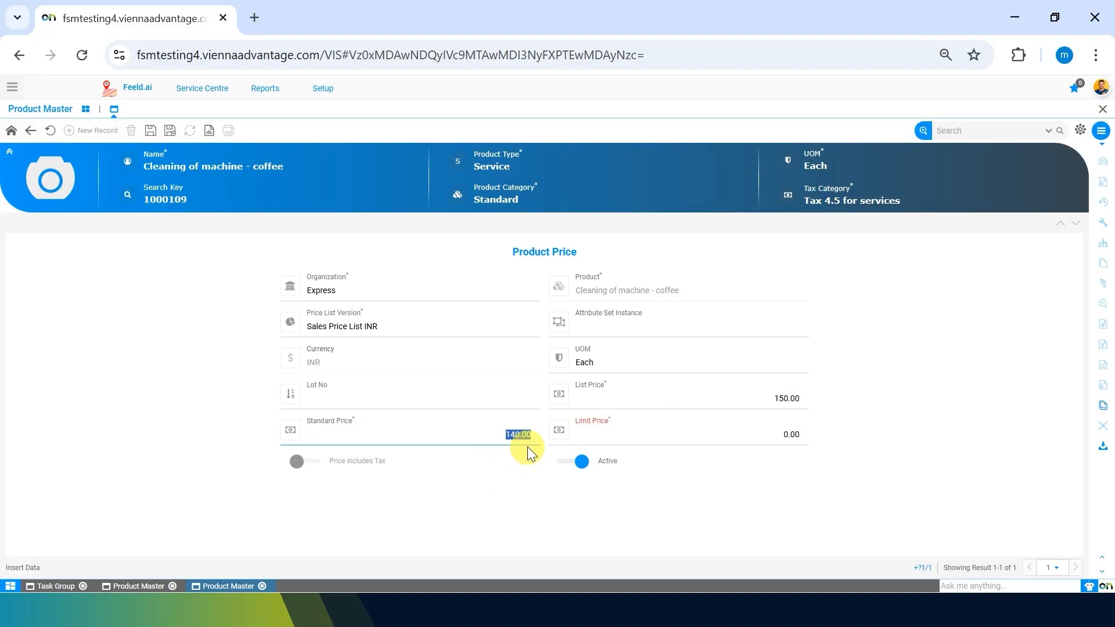
pyautogui.click(777, 443)
pyautogui.write('100')
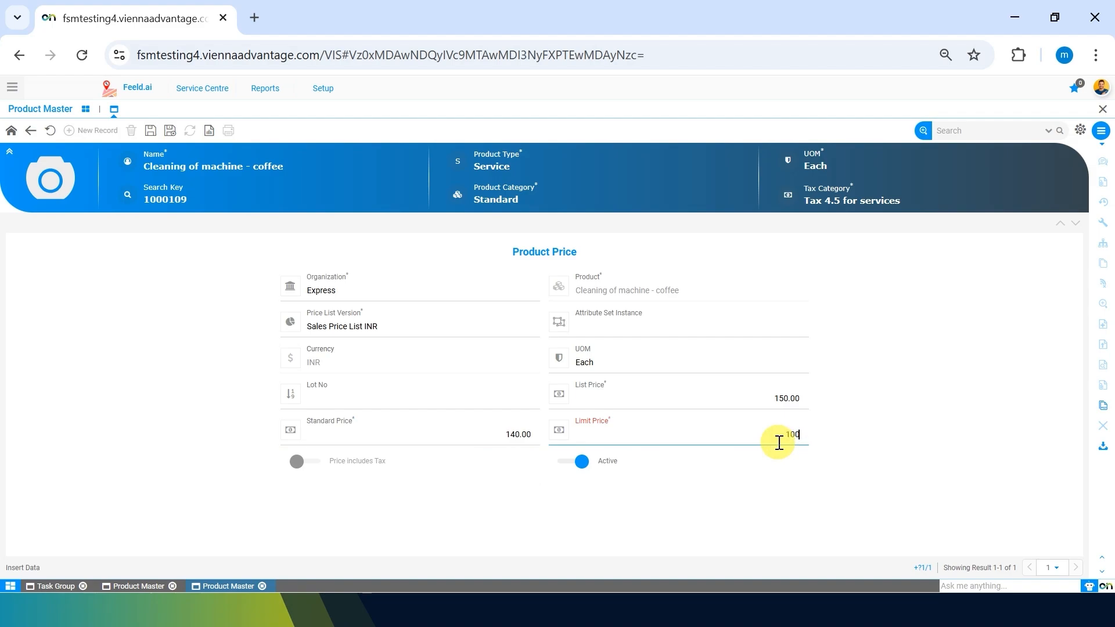
pyautogui.press('Tab')
pyautogui.click(151, 130)
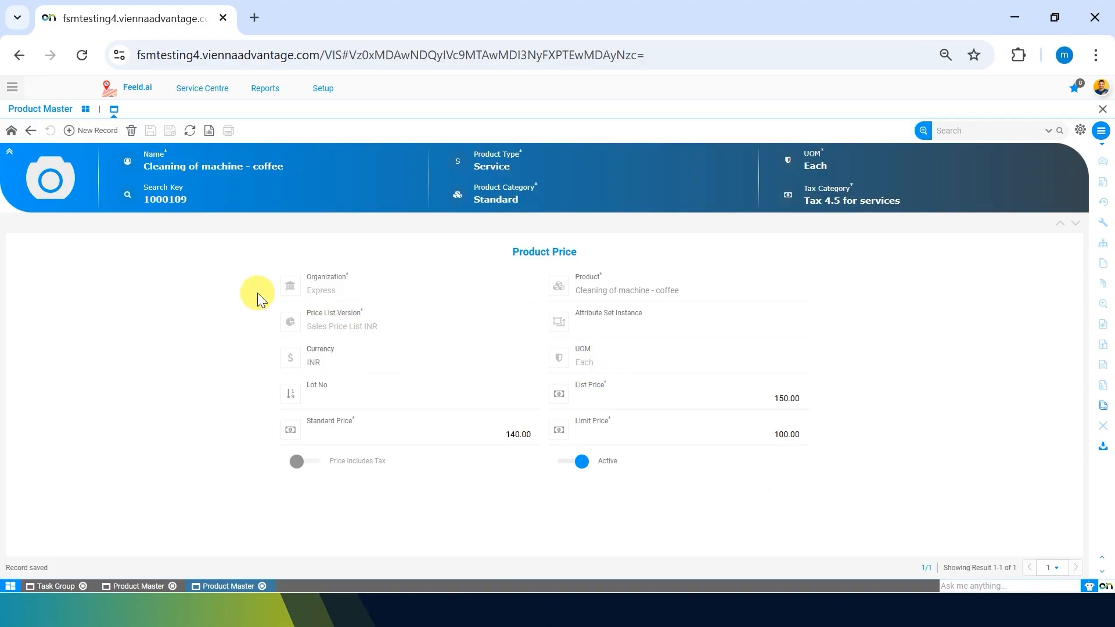
# - Return to the cleaning service product and review its product price records
pyautogui.click(30, 130)
pyautogui.click(30, 130)
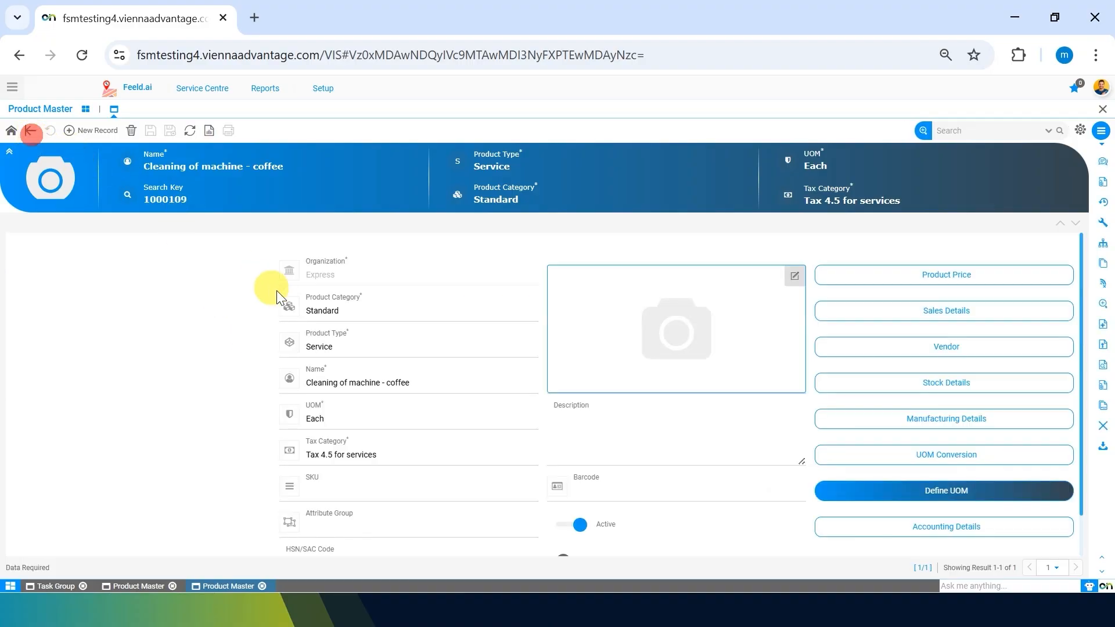
pyautogui.click(995, 273)
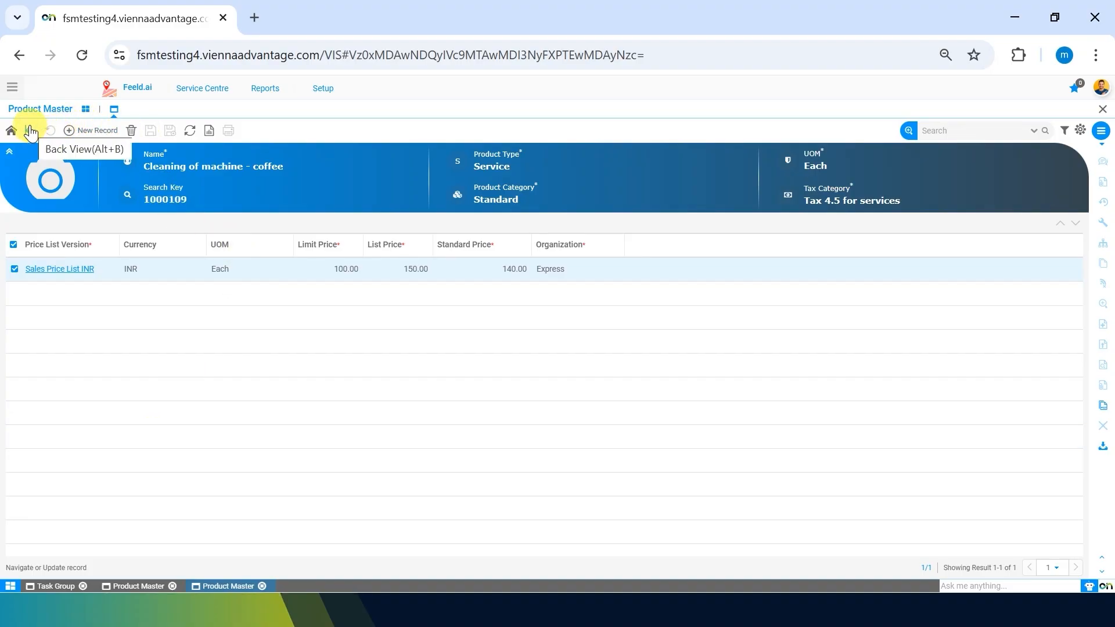
# - Return to the task group's task, set its Task Service to "Cleaning of machine - coffee" and save the record
pyautogui.click(51, 588)
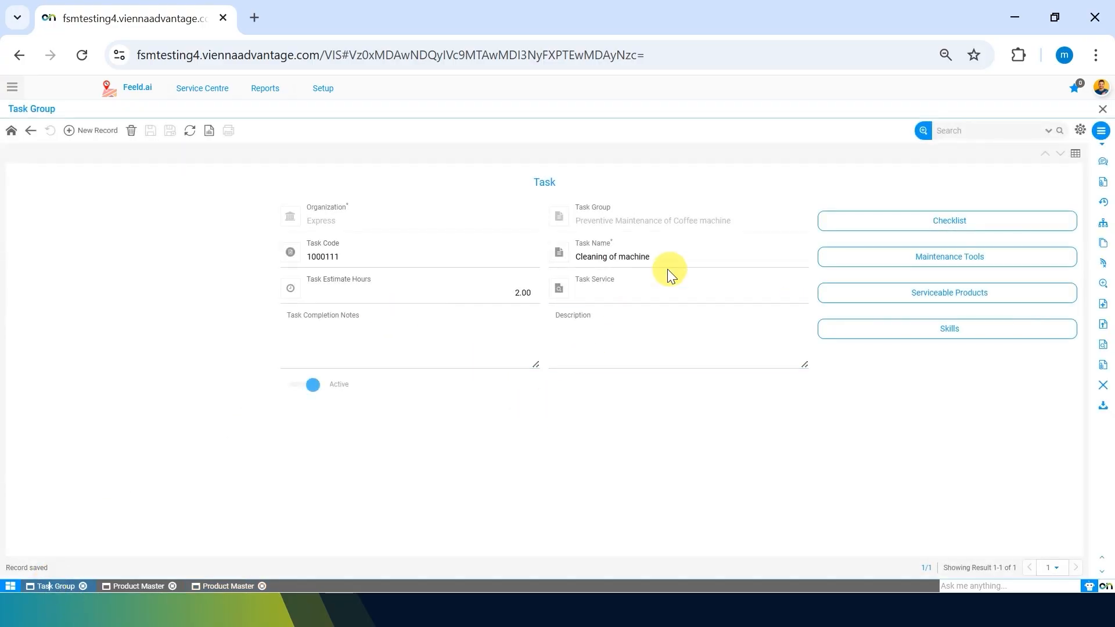
pyautogui.click(624, 288)
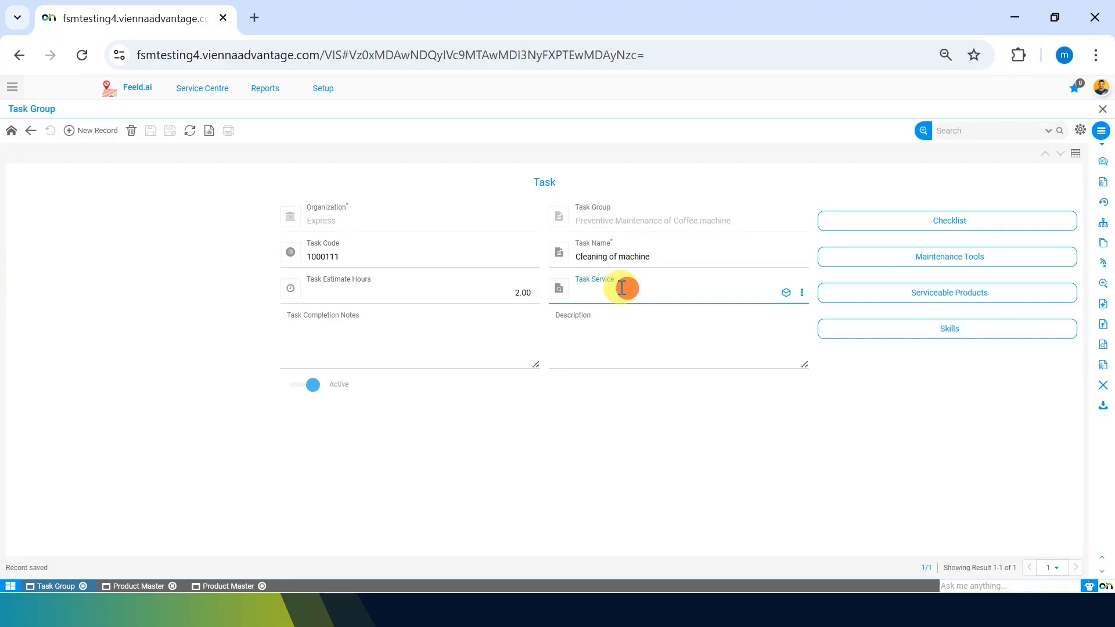
pyautogui.write('clean')
pyautogui.press('Down')
pyautogui.press('Down')
pyautogui.press('Down')
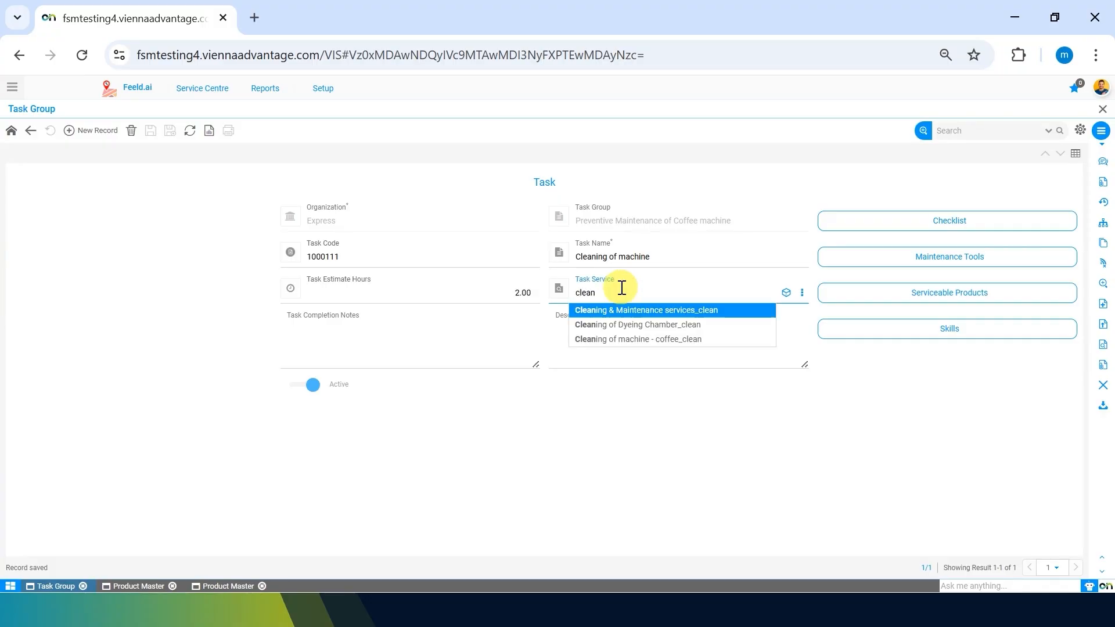
pyautogui.press('Return')
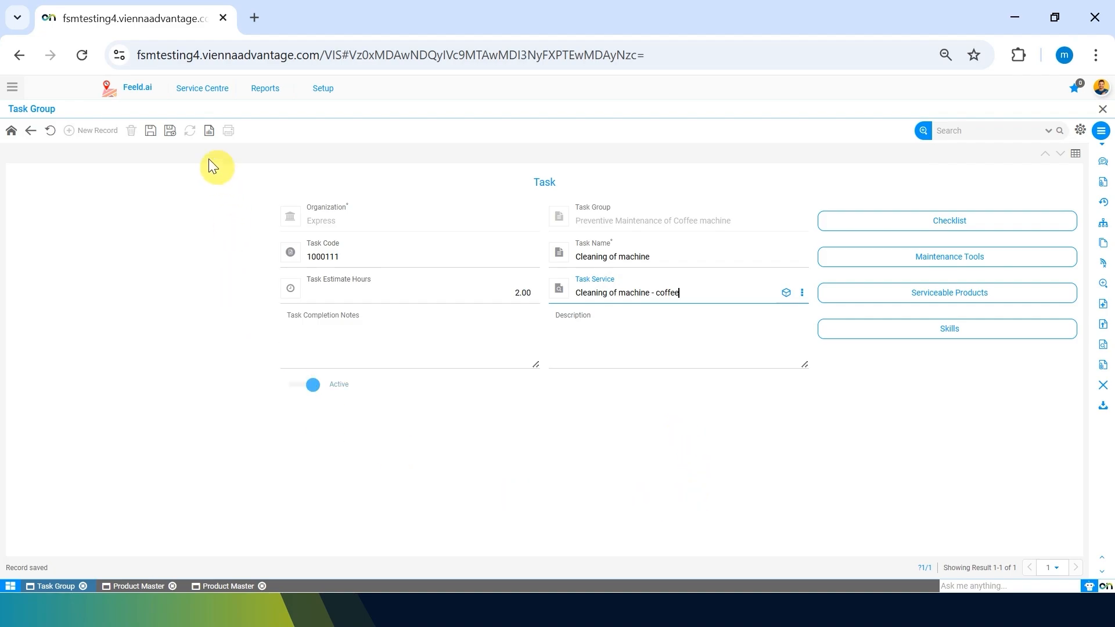
pyautogui.click(151, 133)
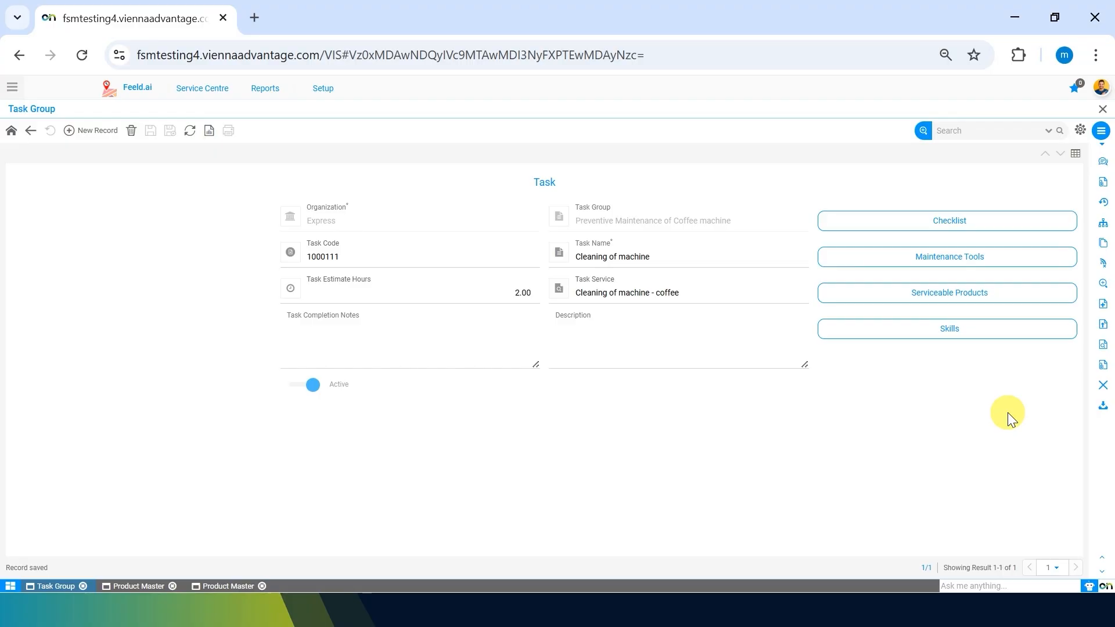
# - Start a new checklist record for the cleaning task with the checklist name "Filter should be clean"
pyautogui.click(932, 222)
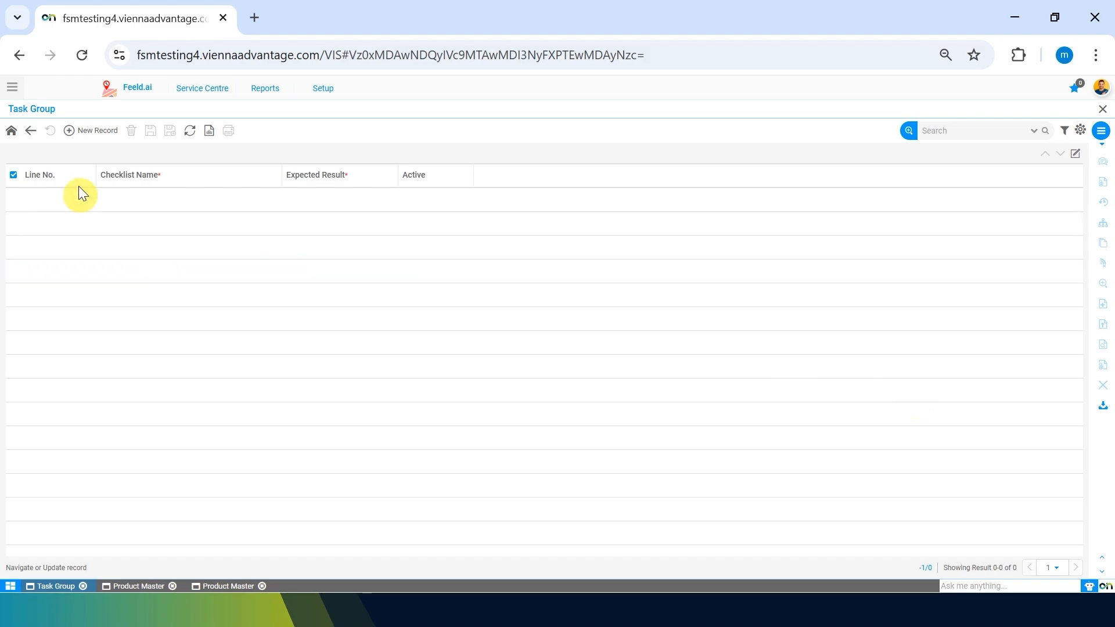
pyautogui.click(76, 131)
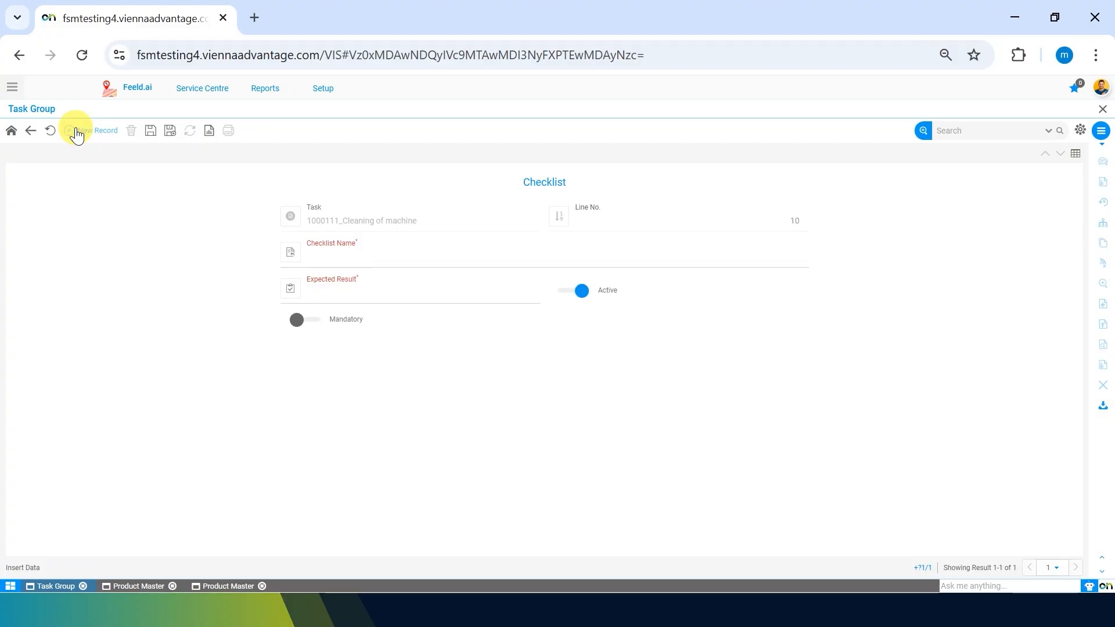
pyautogui.click(348, 253)
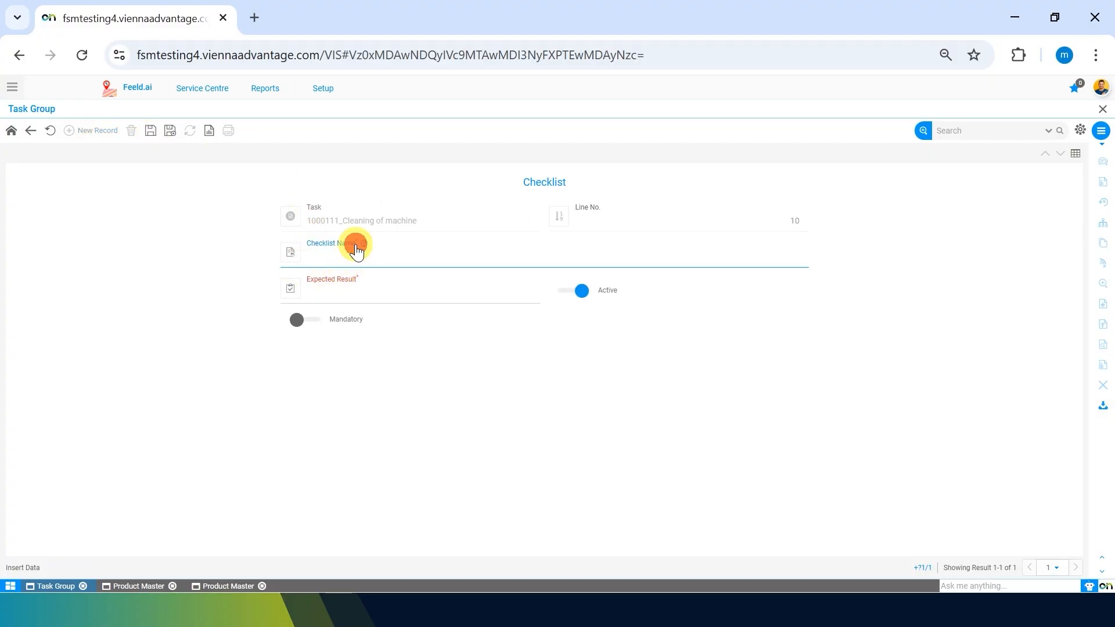
pyautogui.click(300, 396)
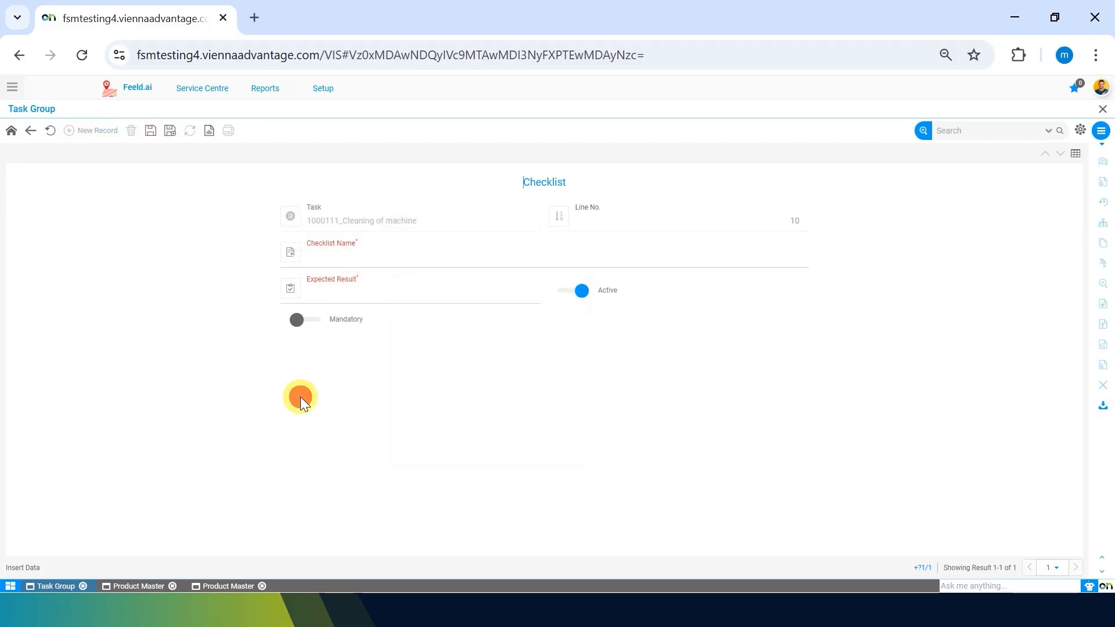
pyautogui.click(625, 262)
pyautogui.write('Fiilter should be clran')
pyautogui.press('BackSpace')
pyautogui.press('BackSpace')
pyautogui.press('BackSpace')
pyautogui.write('ean')
pyautogui.press('Left')
pyautogui.press('Left')
pyautogui.press('Left')
pyautogui.press('Left')
pyautogui.press('Left')
pyautogui.press('Left')
pyautogui.press('Left')
pyautogui.press('Left')
pyautogui.press('Left')
pyautogui.press('Left')
pyautogui.press('Left')
pyautogui.press('Left')
pyautogui.press('Left')
pyautogui.press('Left')
pyautogui.press('Left')
pyautogui.press('Left')
pyautogui.press('Left')
pyautogui.press('Left')
pyautogui.press('Left')
pyautogui.press('Left')
pyautogui.press('BackSpace')
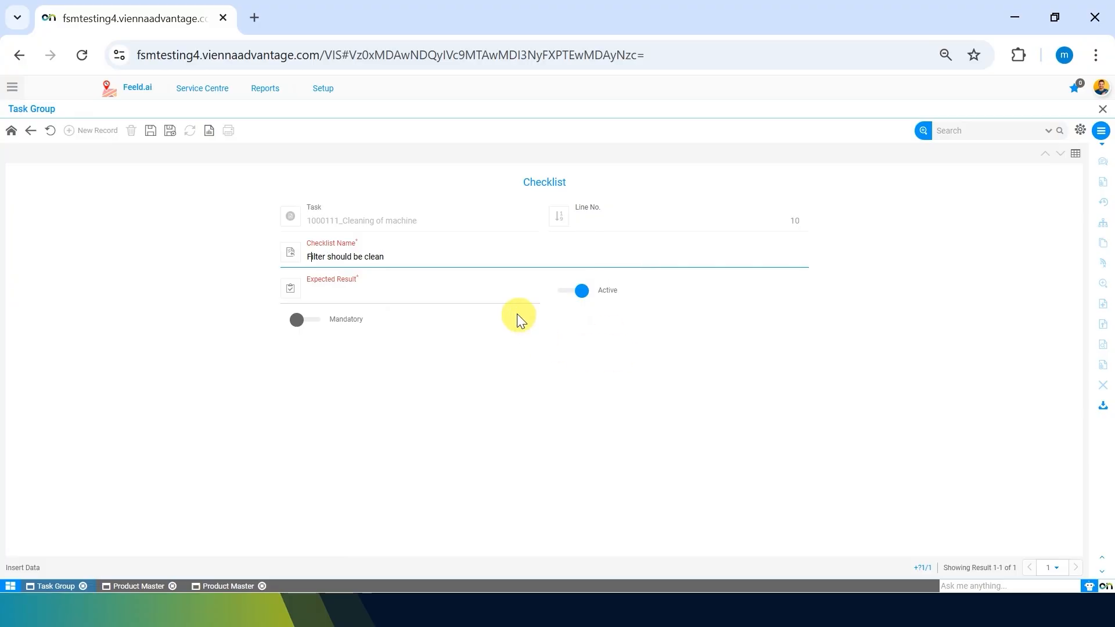
# - Set the checklist item's expected result to "Its clean", make it mandatory and save the record
pyautogui.click(491, 296)
pyautogui.click(337, 421)
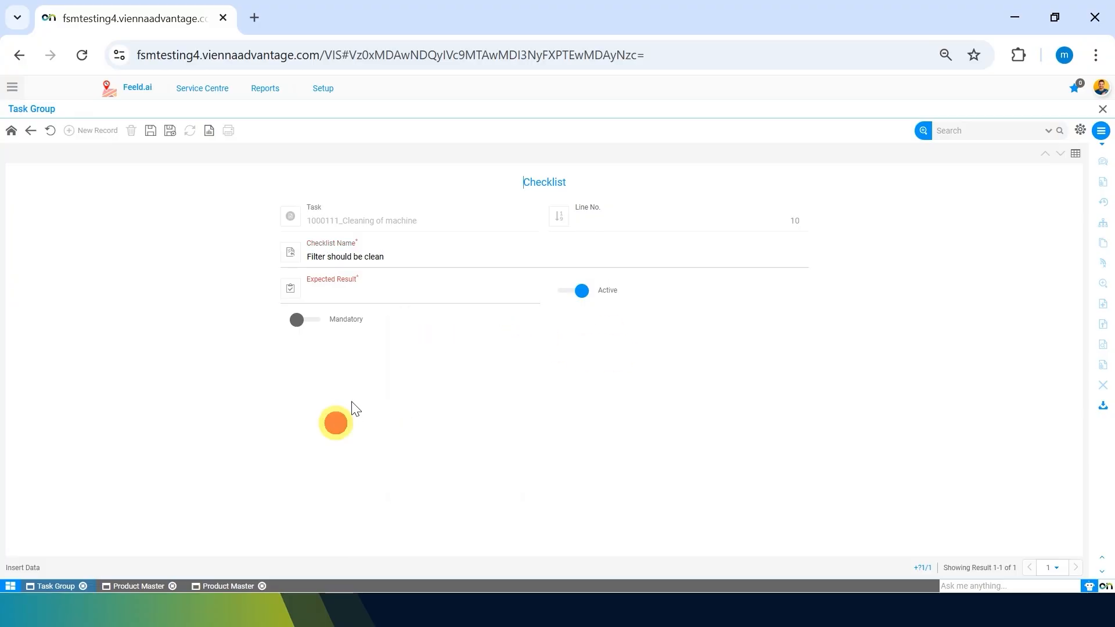
pyautogui.click(482, 295)
pyautogui.write('Its clean')
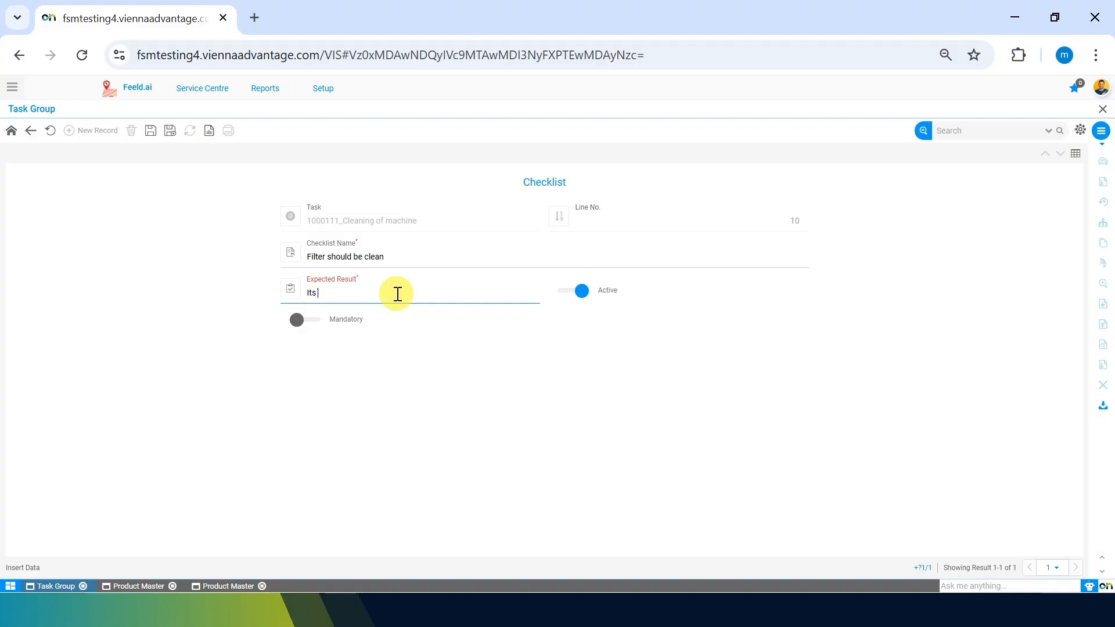
pyautogui.click(374, 375)
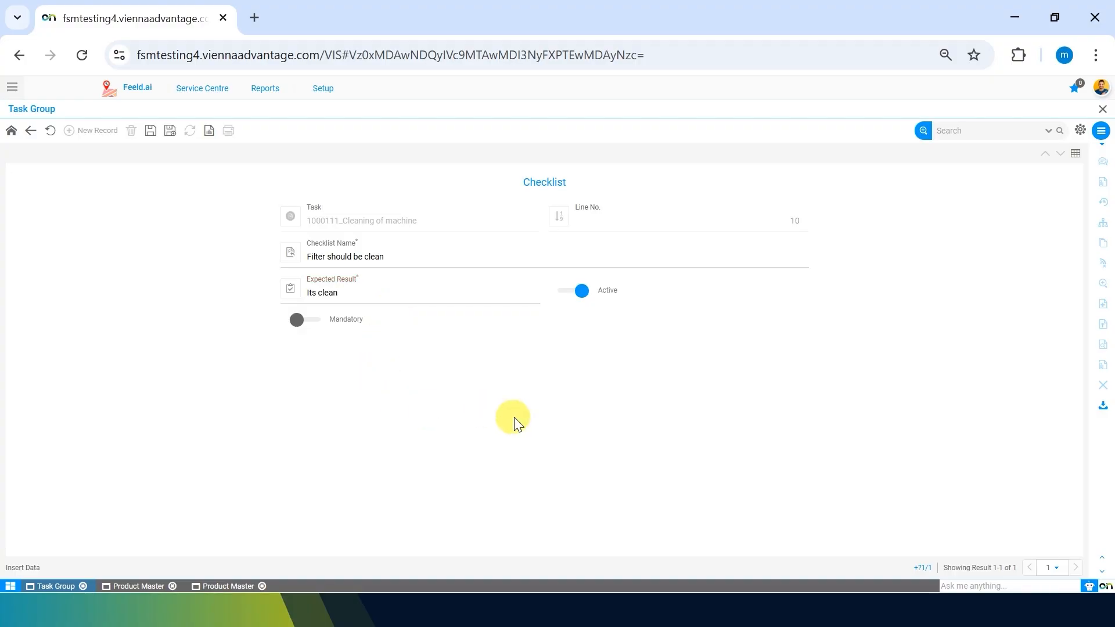
pyautogui.click(300, 323)
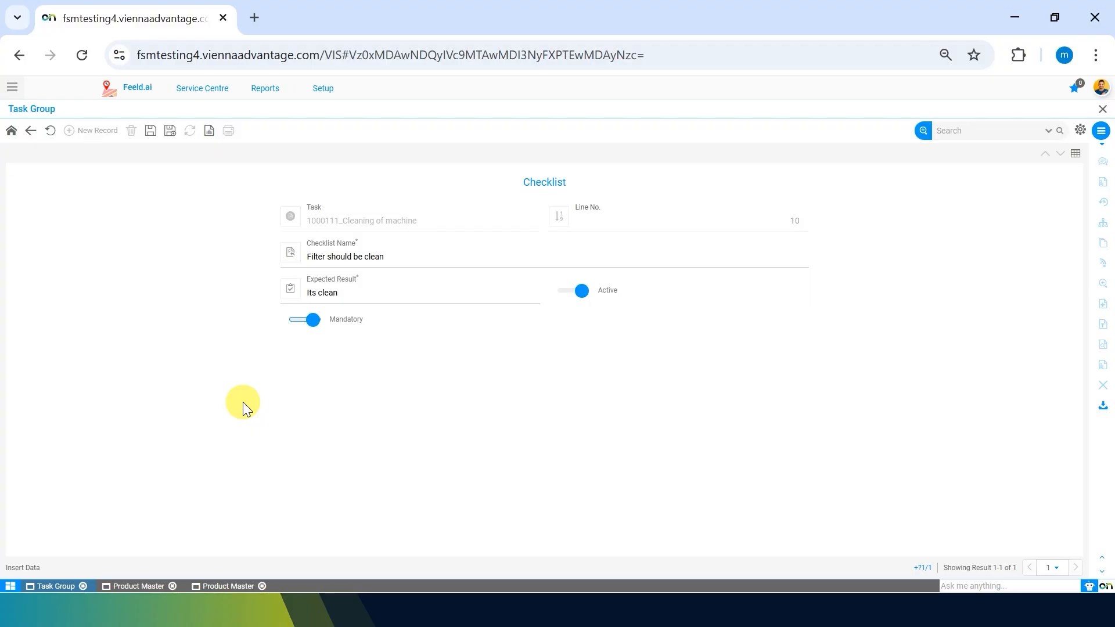
pyautogui.click(150, 130)
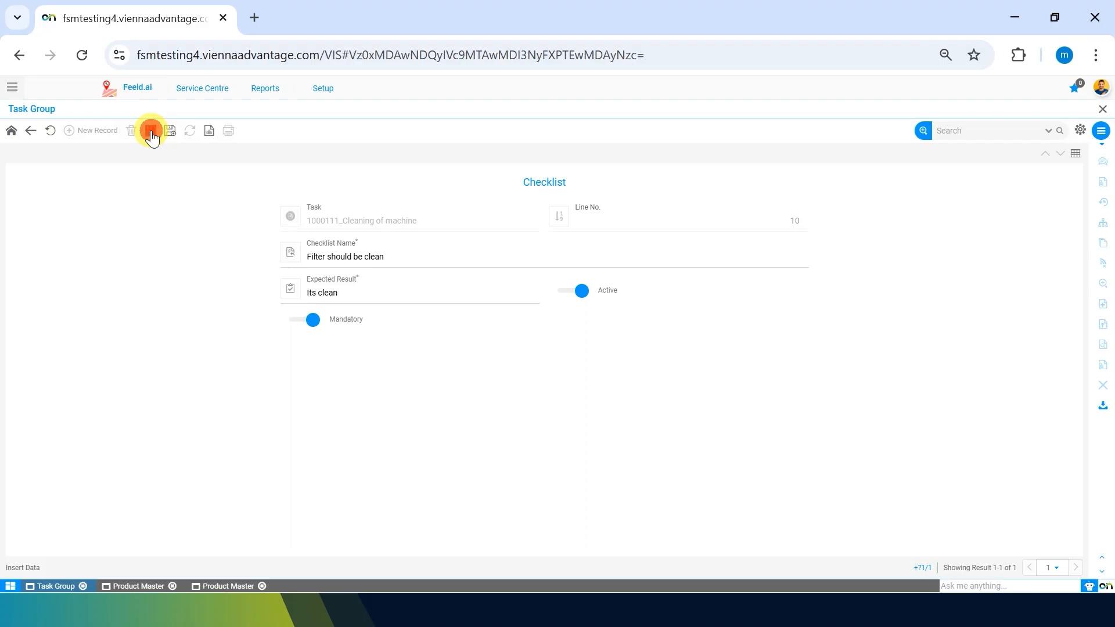
# - Start a second checklist record for the task with the checklist name "Take photos"
pyautogui.click(96, 139)
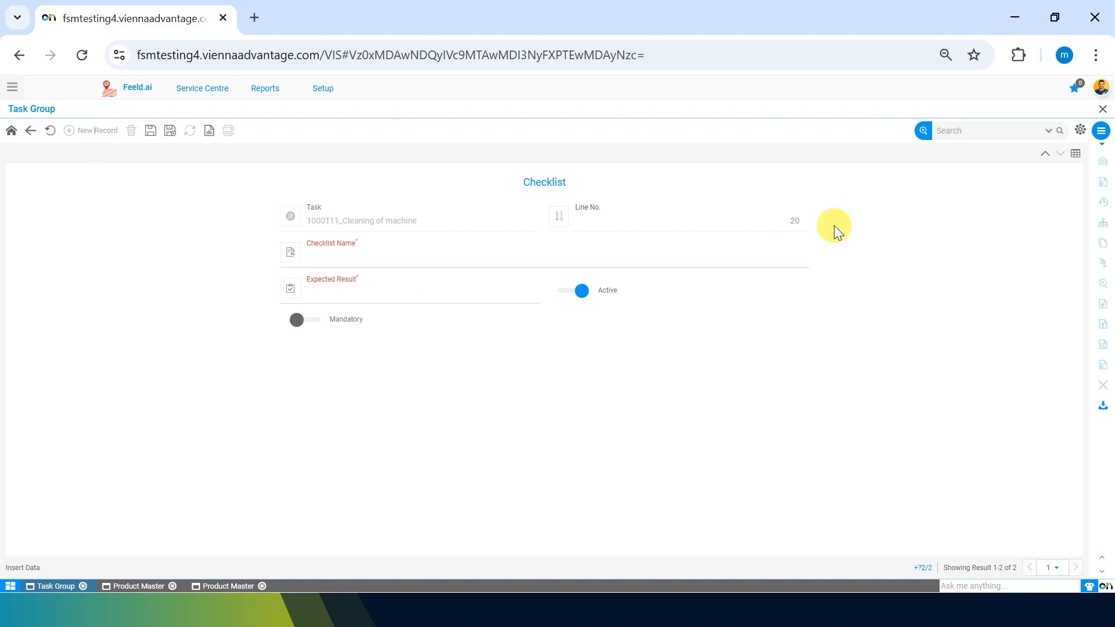
pyautogui.click(566, 262)
pyautogui.write('Task')
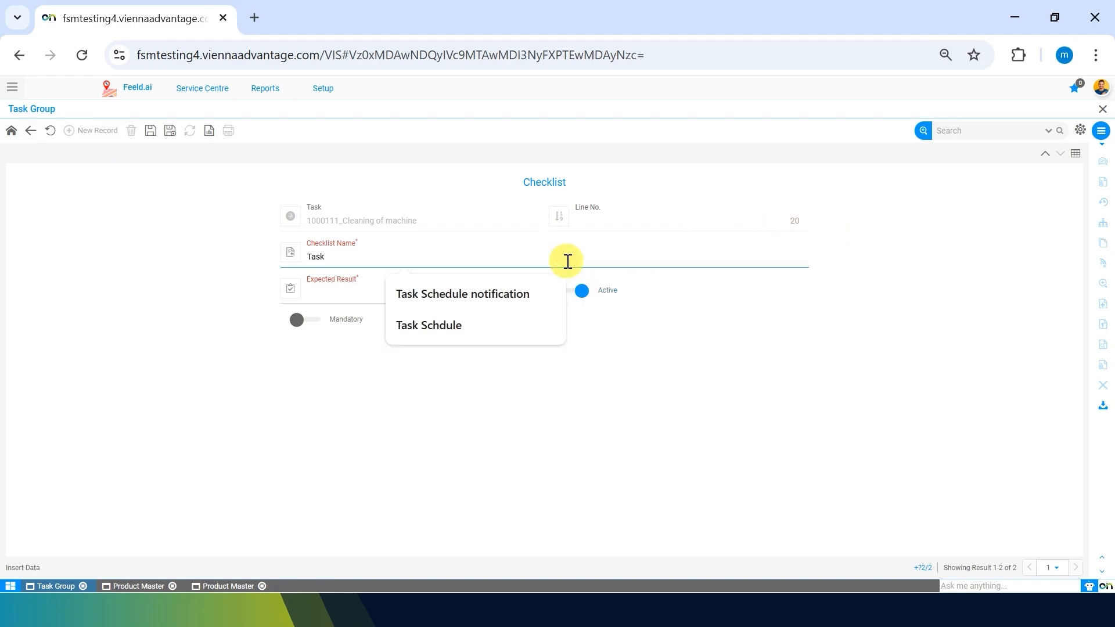
pyautogui.press('BackSpace')
pyautogui.press('BackSpace')
pyautogui.write('ke photos')
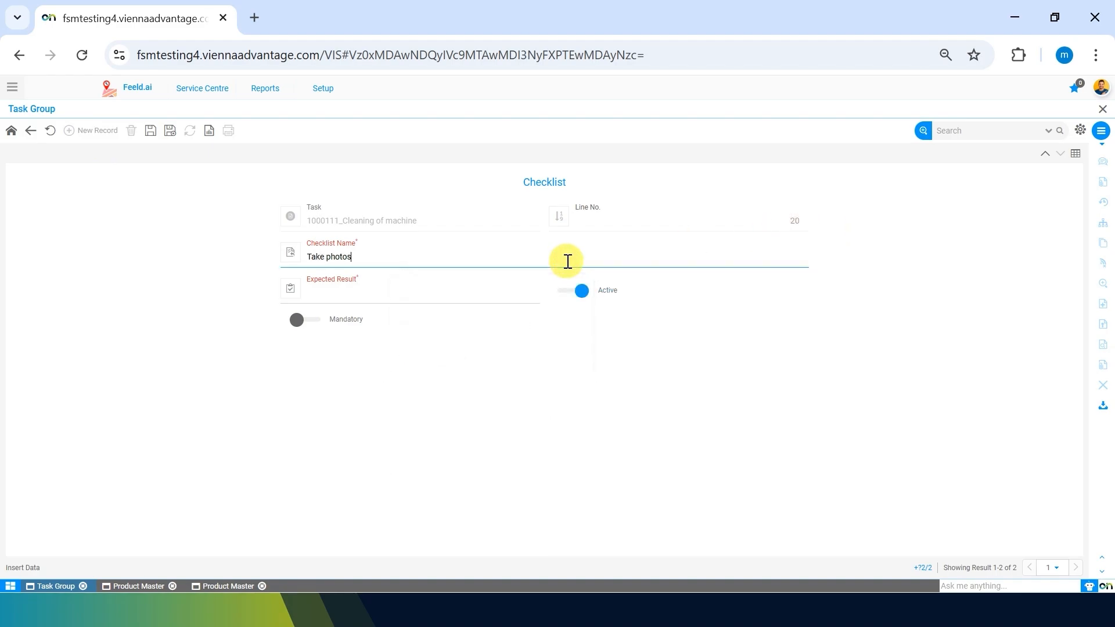
# - Set the expected result to "yes", extend the checklist name to "Take photos of tank" and save the record
pyautogui.click(475, 289)
pyautogui.write('yes')
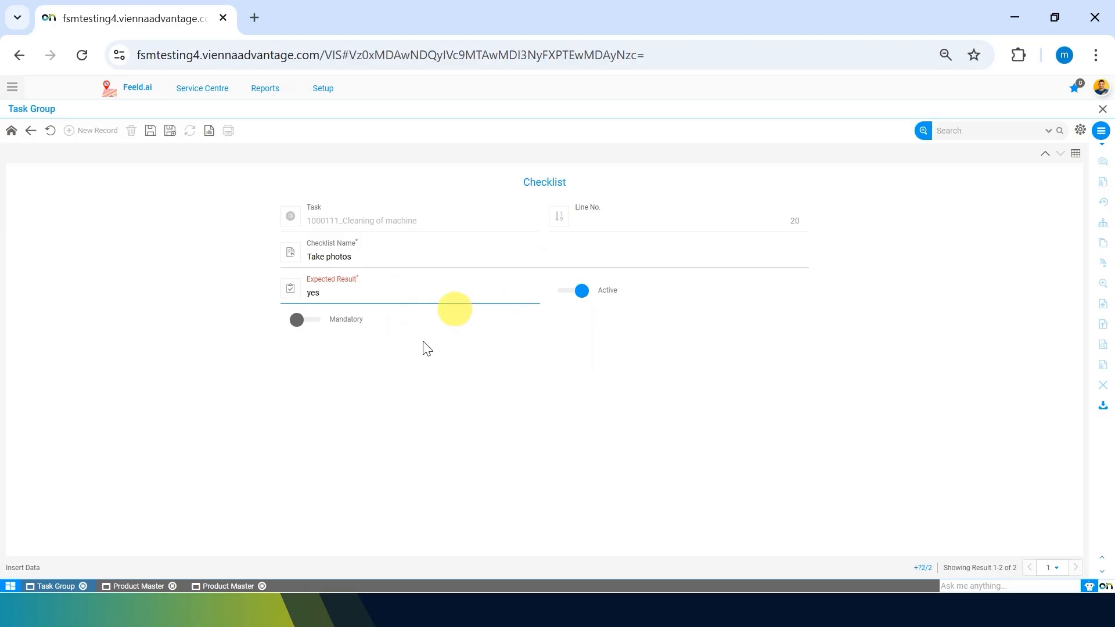
pyautogui.click(343, 431)
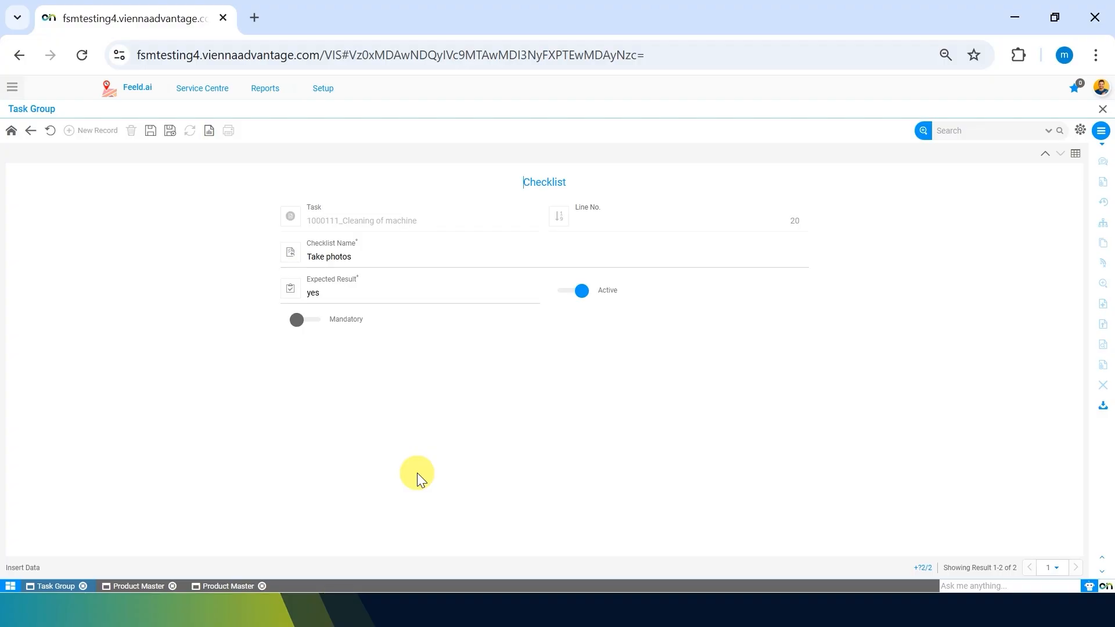
pyautogui.click(408, 246)
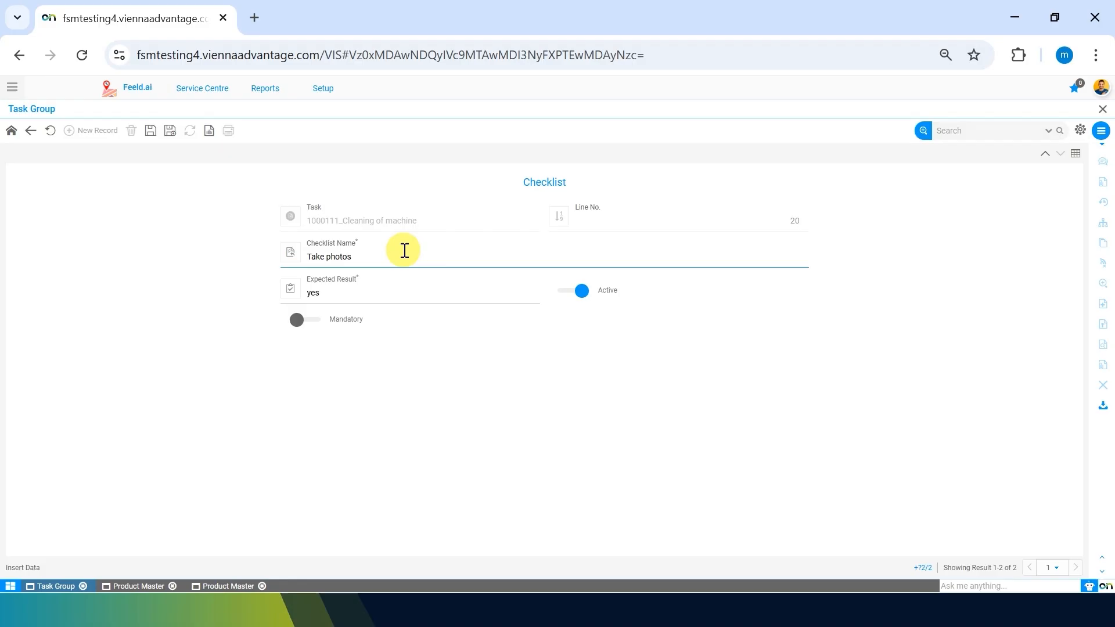
pyautogui.write('of tank')
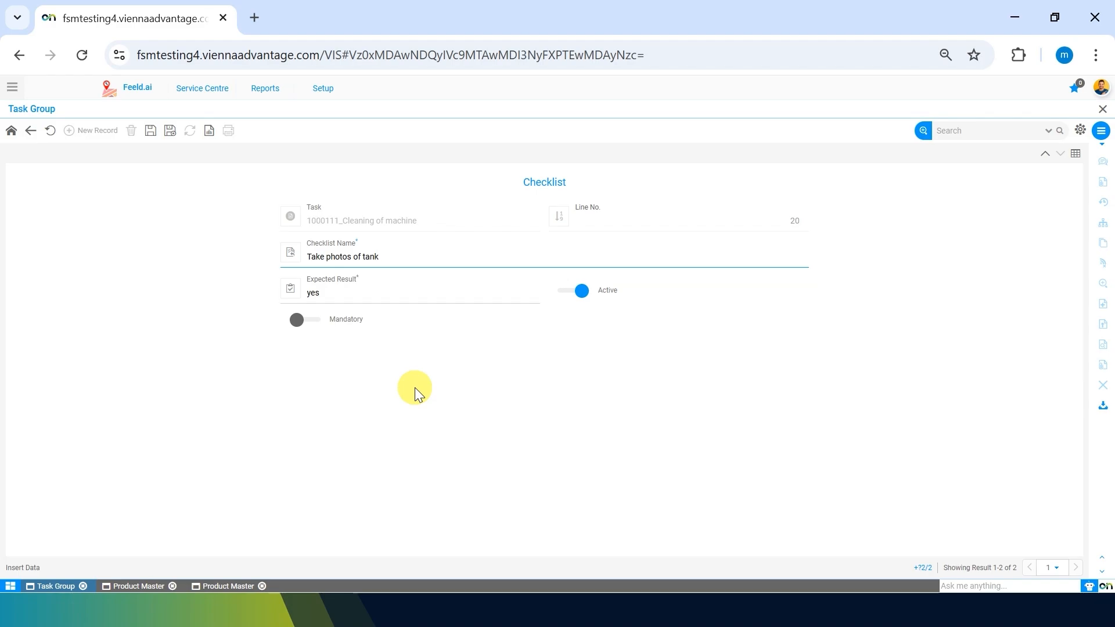
pyautogui.click(151, 133)
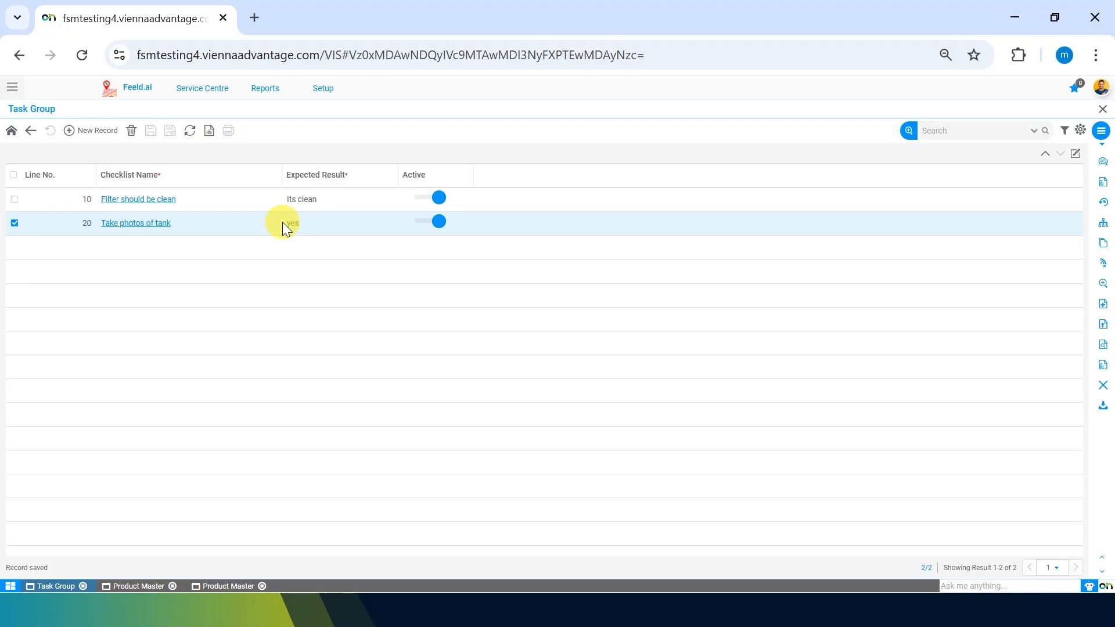
# - Return to the task and start a maintenance tool record with Tool Name "Reversible Combination Screwdriver - 608 (2 in 1)"
pyautogui.click(30, 131)
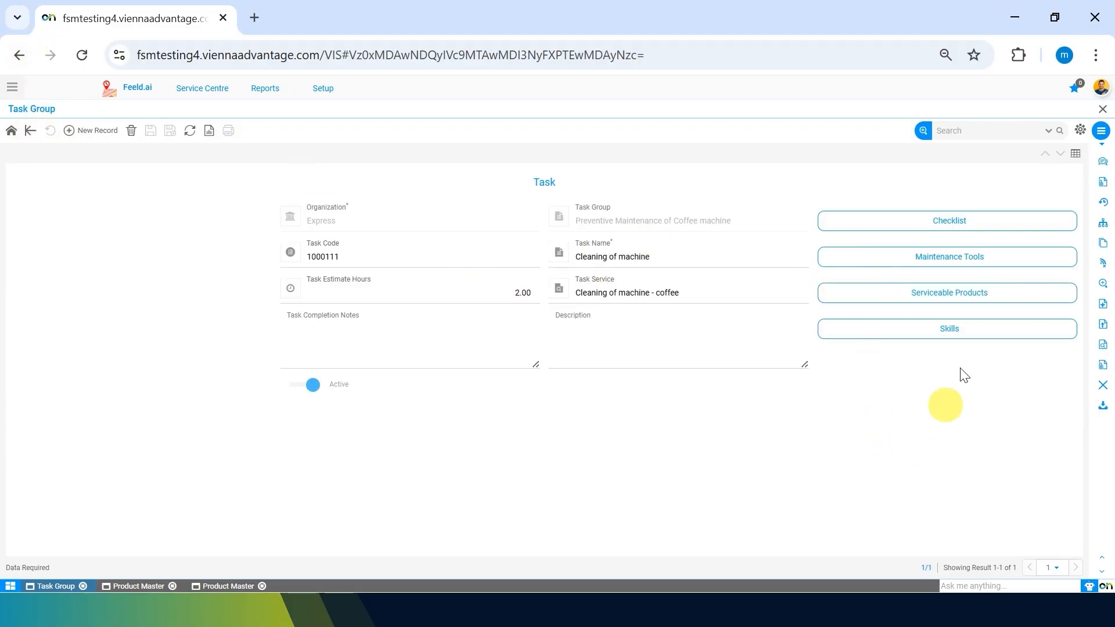
pyautogui.click(1014, 262)
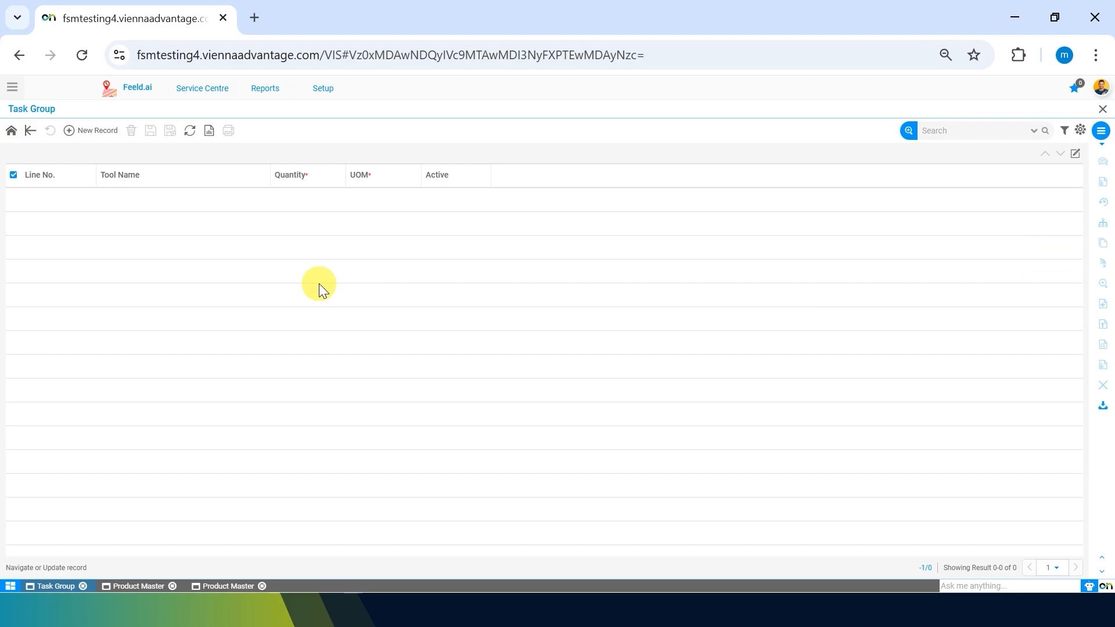
pyautogui.click(87, 130)
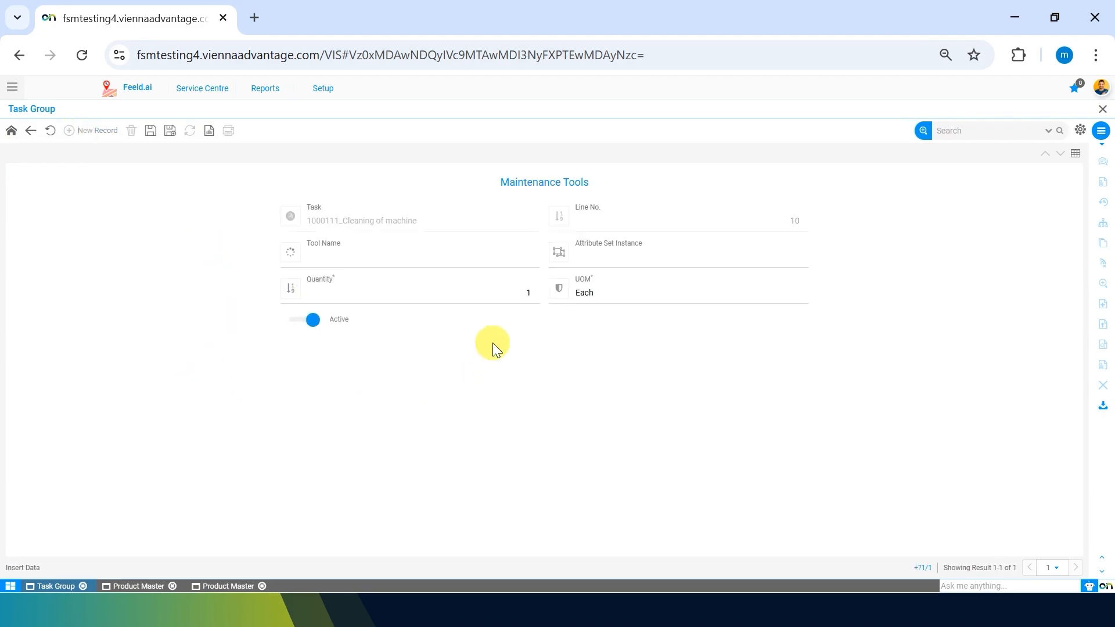
pyautogui.click(433, 251)
pyautogui.write('screw d')
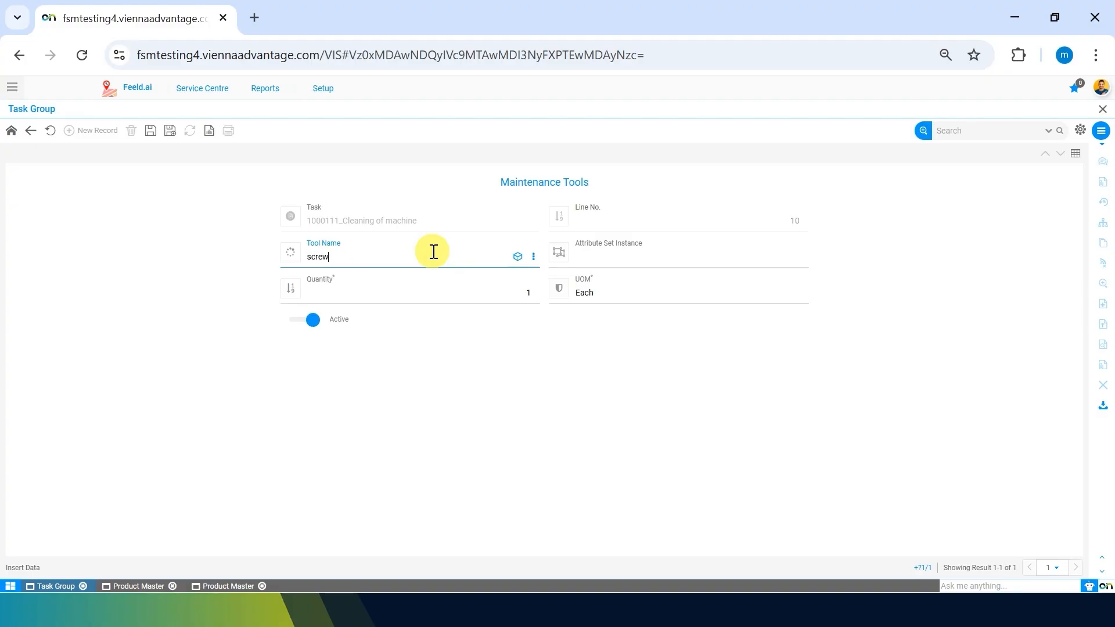
pyautogui.press('BackSpace')
pyautogui.press('BackSpace')
pyautogui.press('Down')
pyautogui.press('Down')
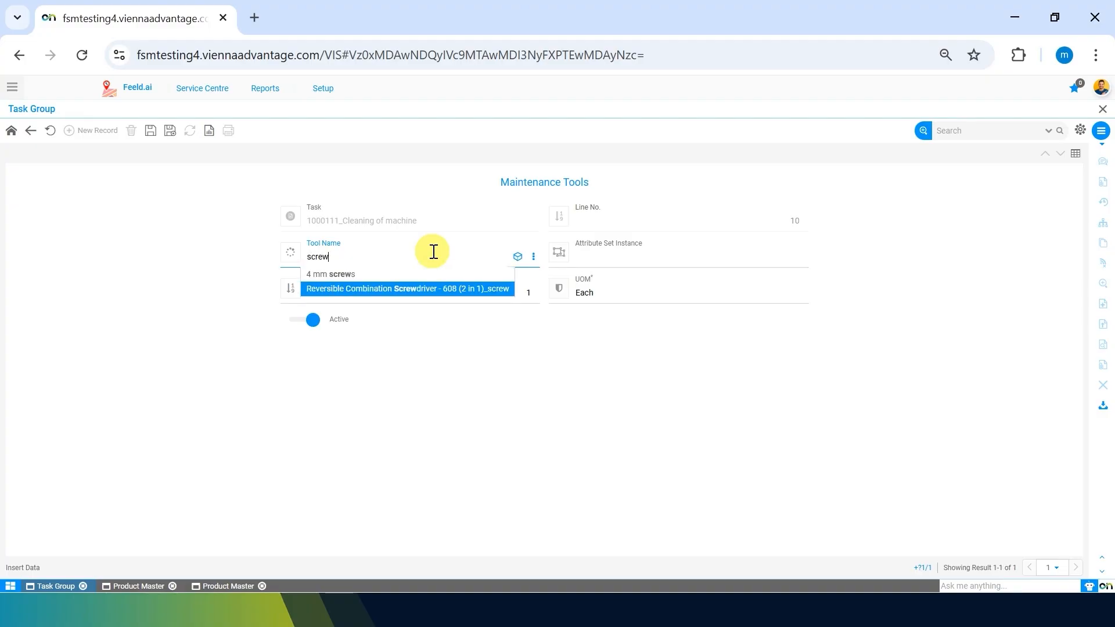
pyautogui.press('Return')
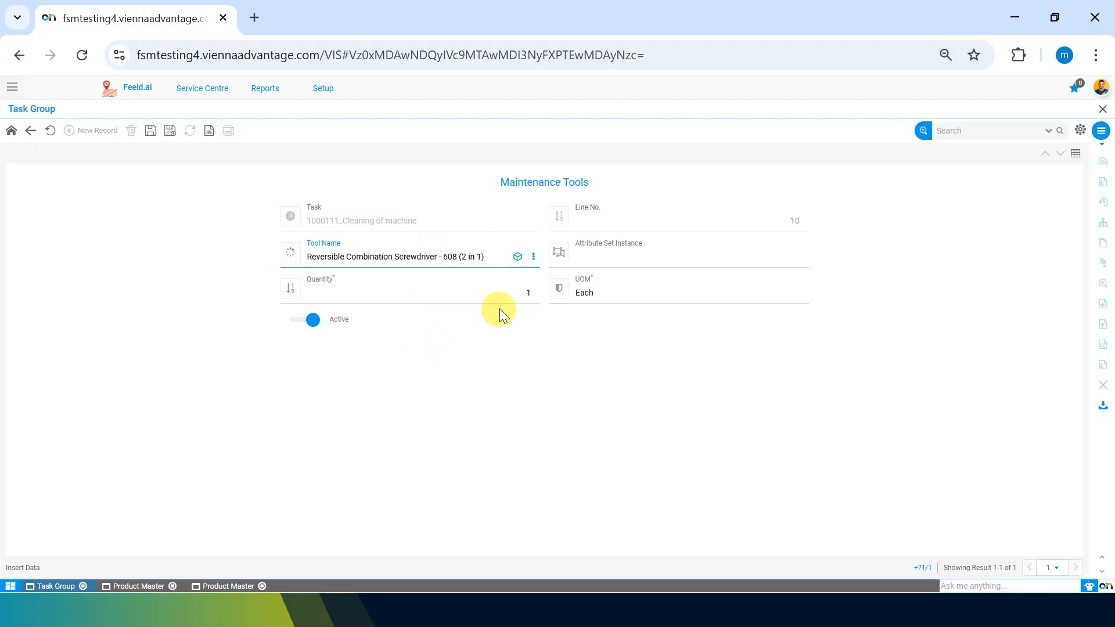
# - Set the maintenance tool's quantity to 2 and save the record
pyautogui.click(505, 295)
pyautogui.write('2')
pyautogui.click(518, 304)
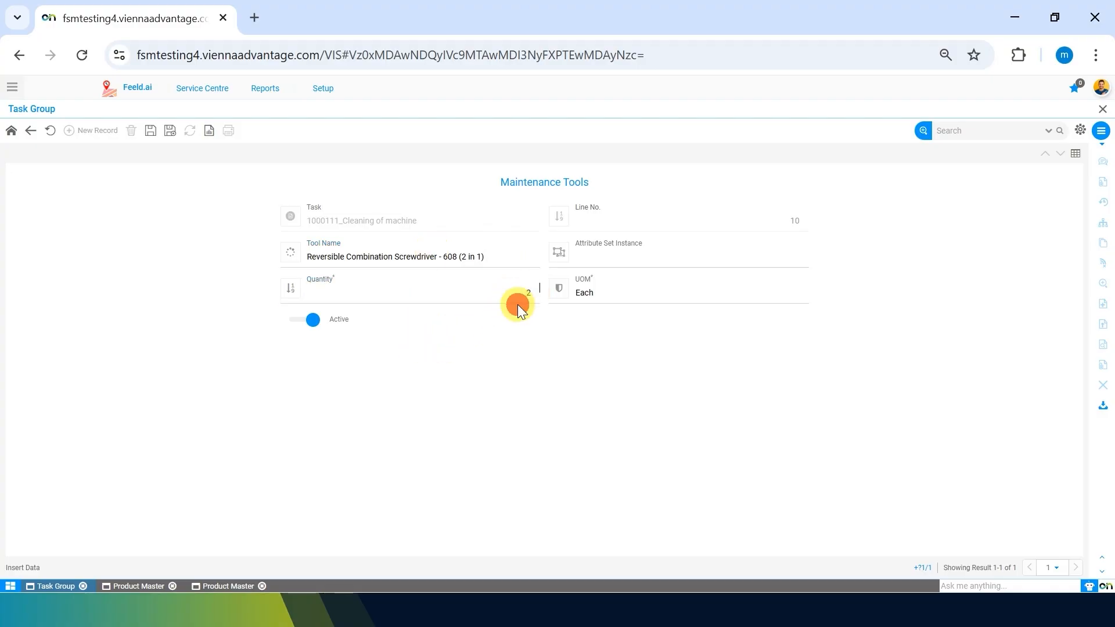
pyautogui.click(443, 386)
pyautogui.click(150, 130)
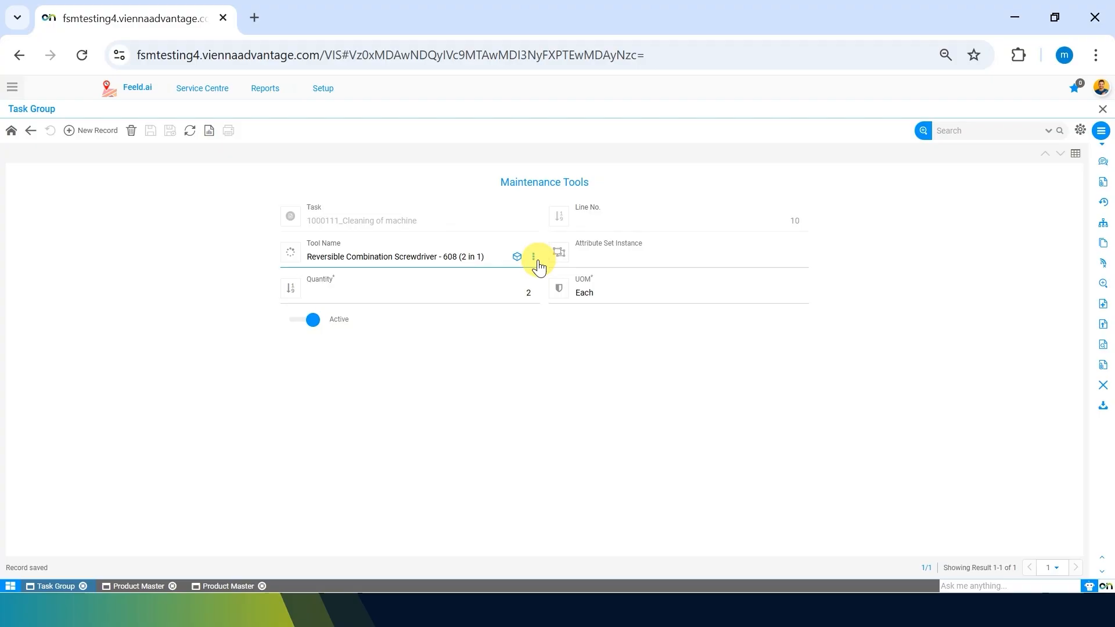
# - Start adding a new product from the Tool Name field and name it "Screw Driver"
pyautogui.click(534, 258)
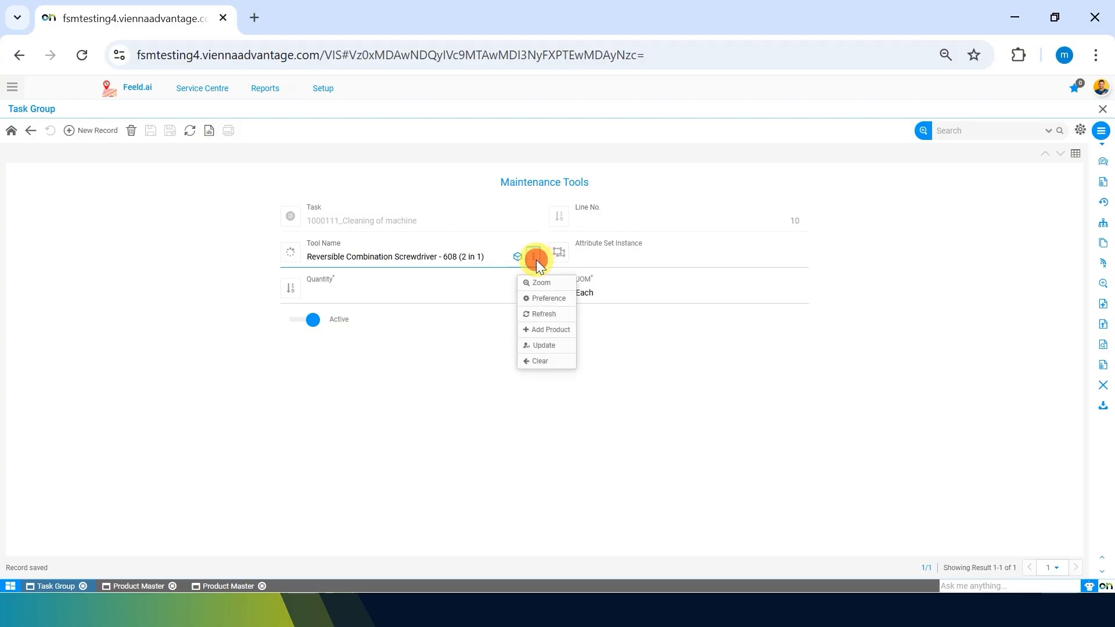
pyautogui.click(544, 330)
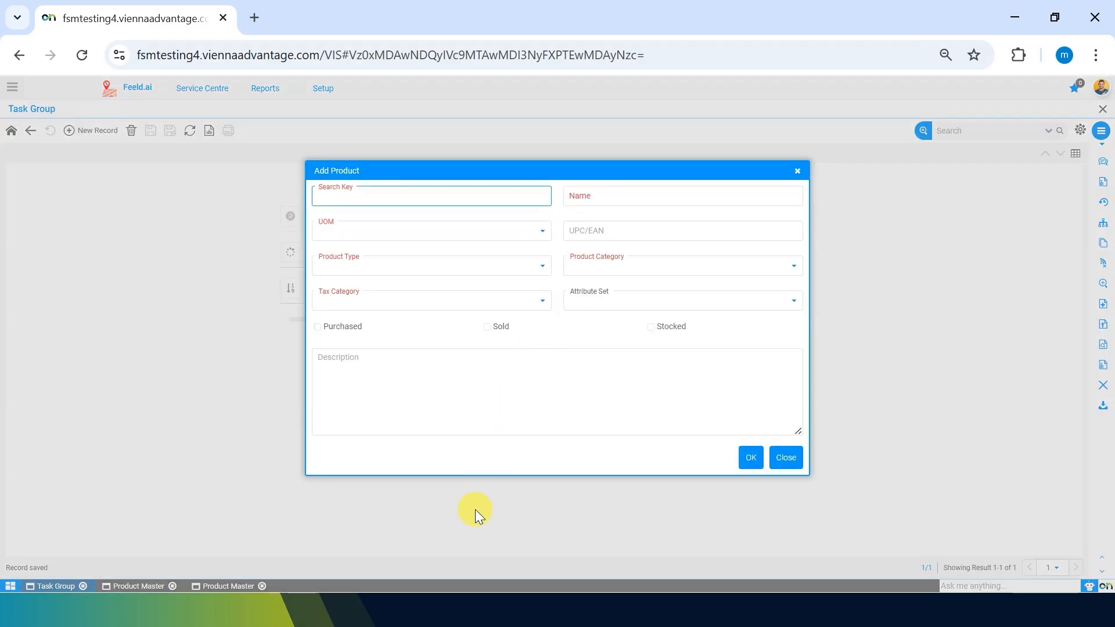
pyautogui.click(610, 205)
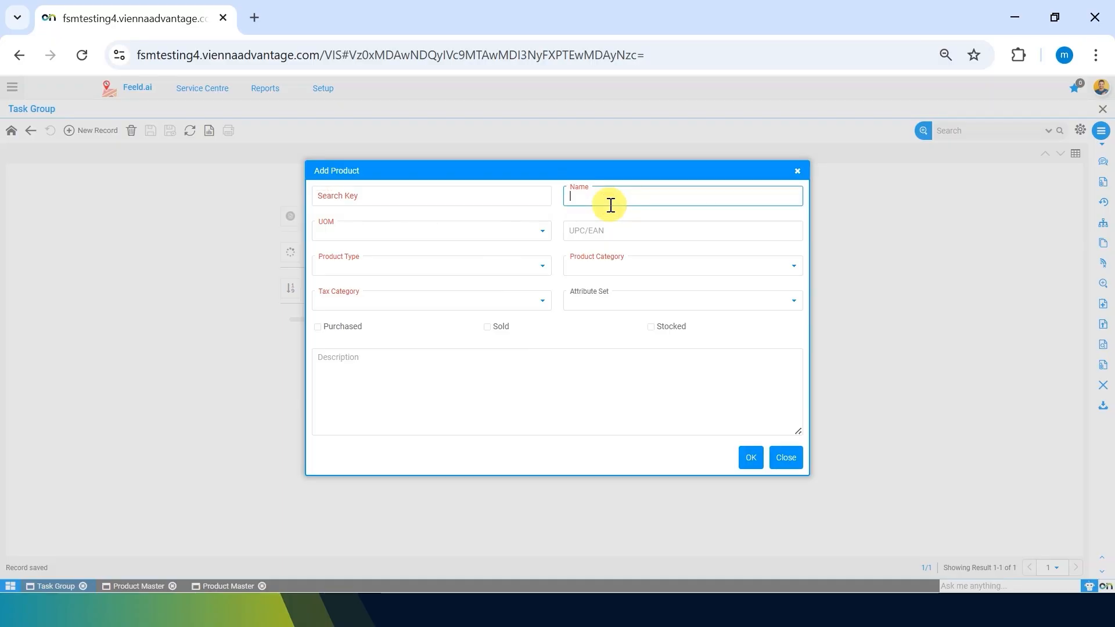
pyautogui.write('Screw Driver')
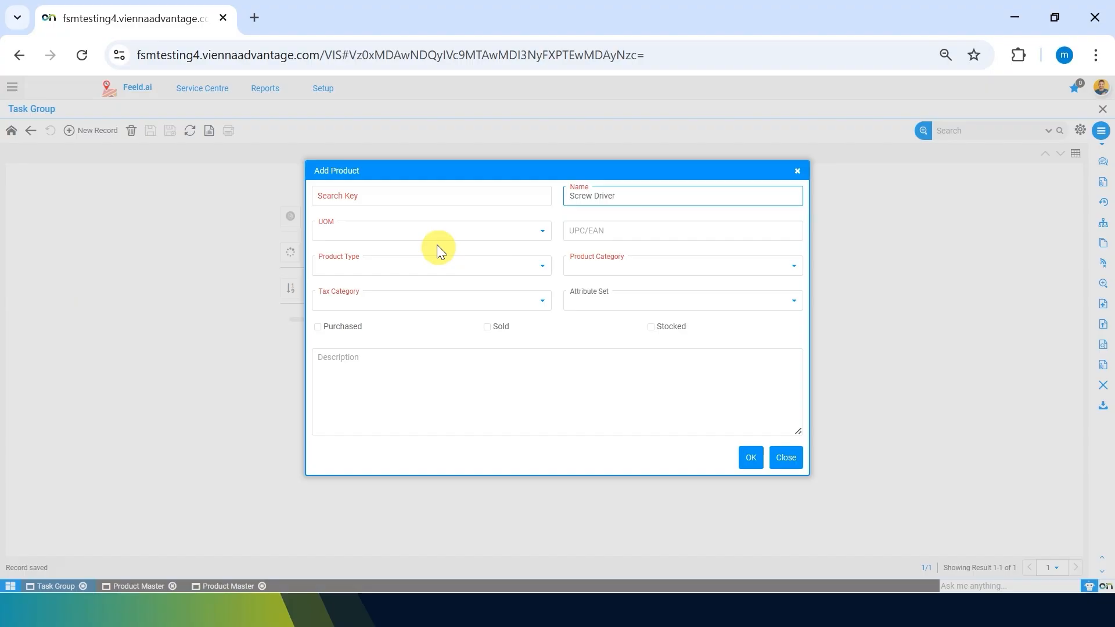
# - Set the new product's unit of measure to Each and its product type to Item
pyautogui.click(425, 231)
pyautogui.press('e')
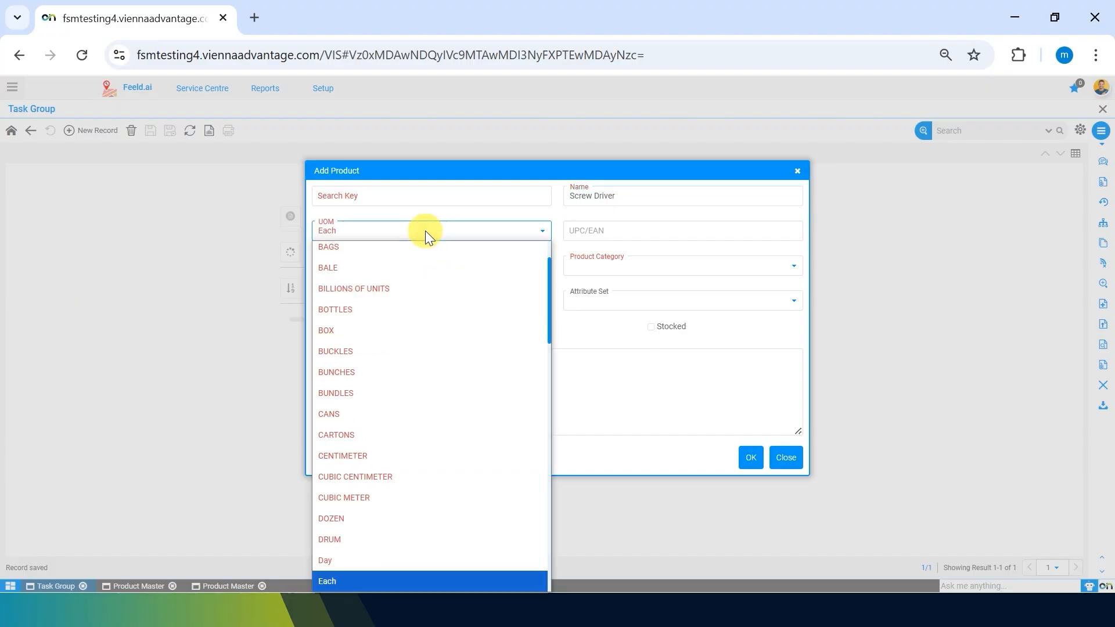
pyautogui.press('Return')
pyautogui.click(400, 198)
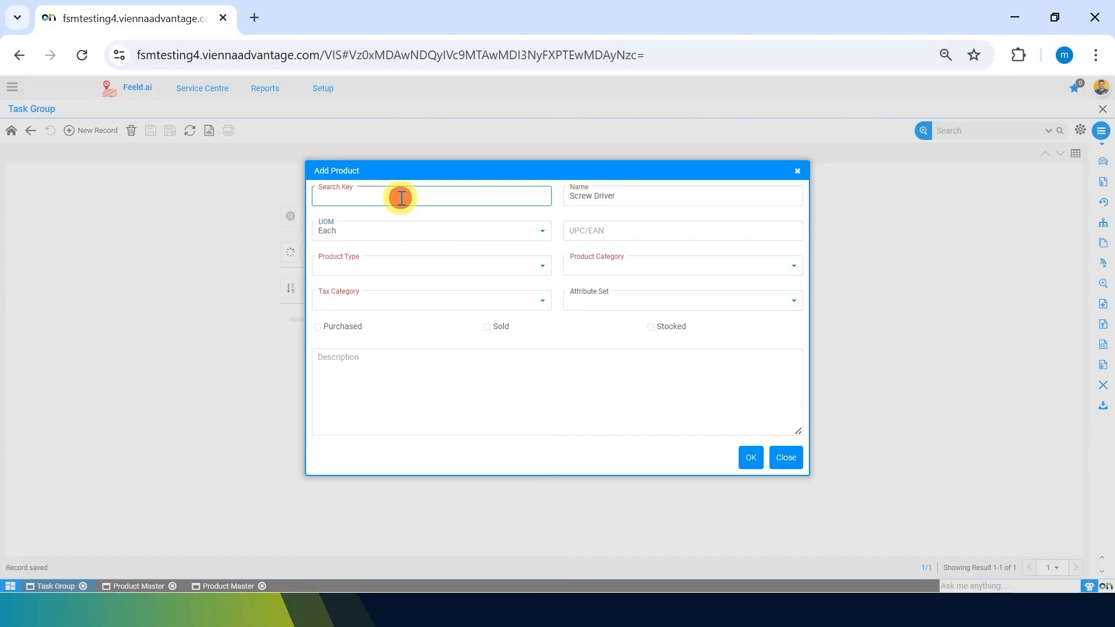
pyautogui.click(458, 268)
pyautogui.press('i')
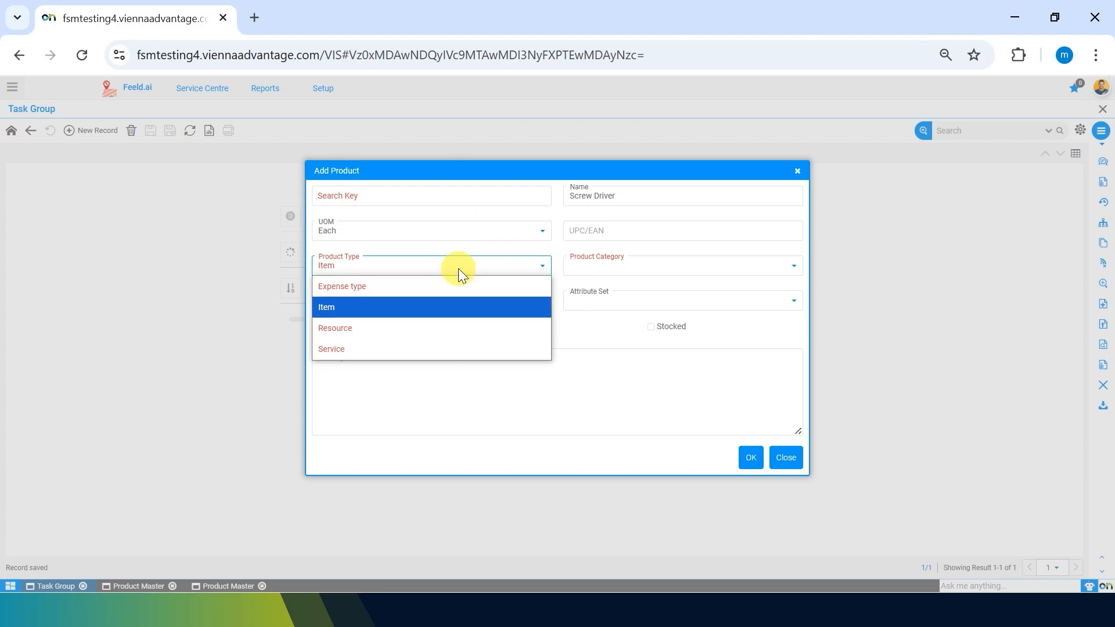
pyautogui.press('Return')
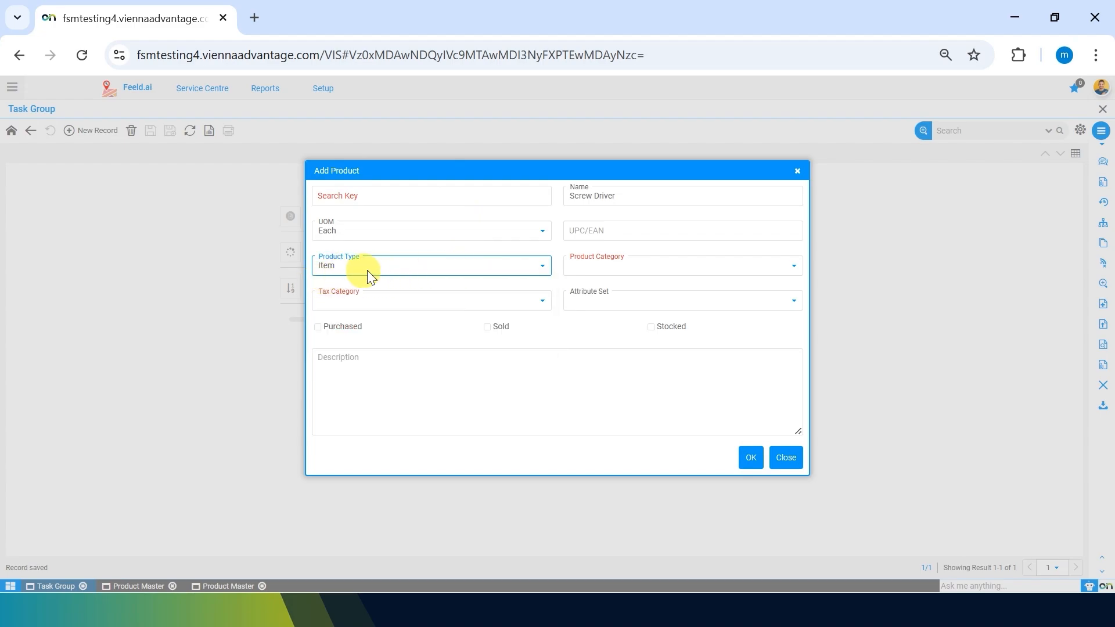
# - Assign the new product to the Maintenance Tool product category and the Standard tax category
pyautogui.click(623, 259)
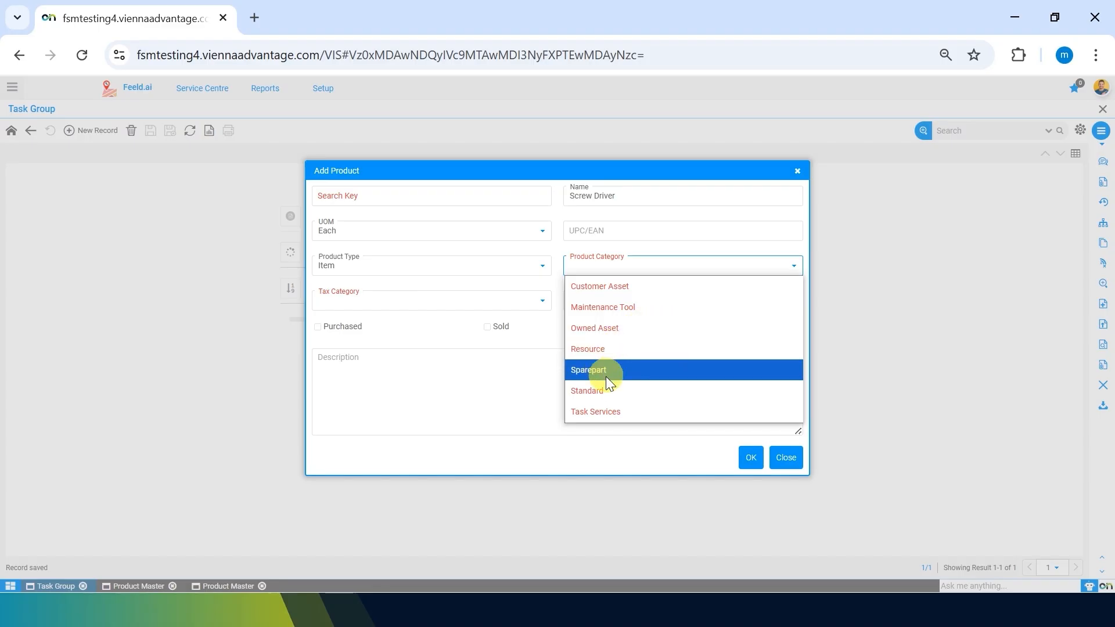
pyautogui.click(642, 306)
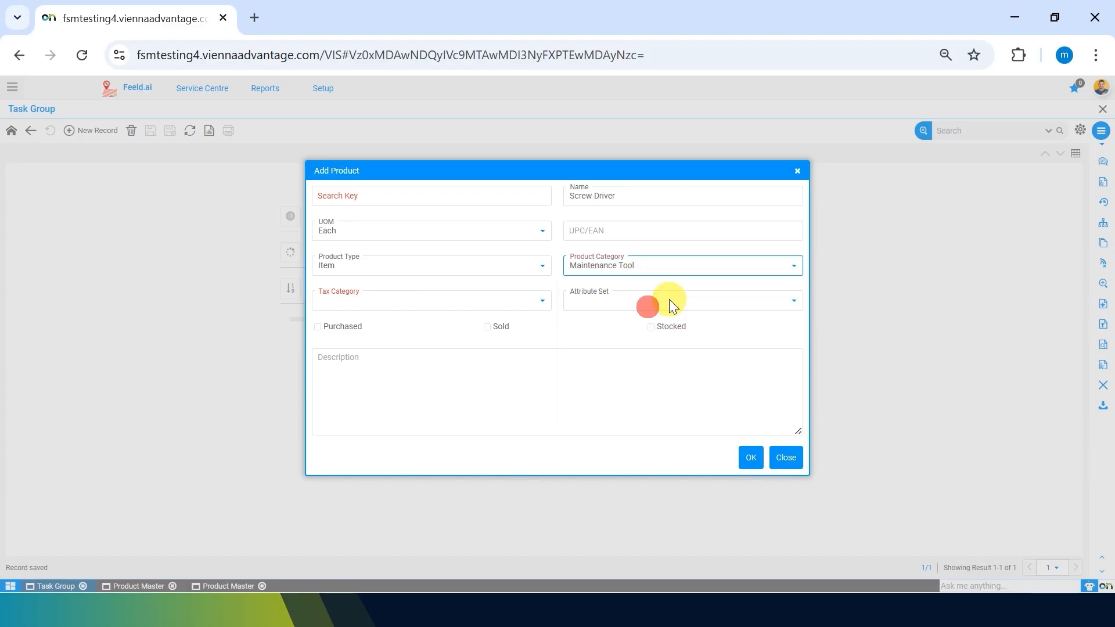
pyautogui.click(493, 303)
pyautogui.click(419, 327)
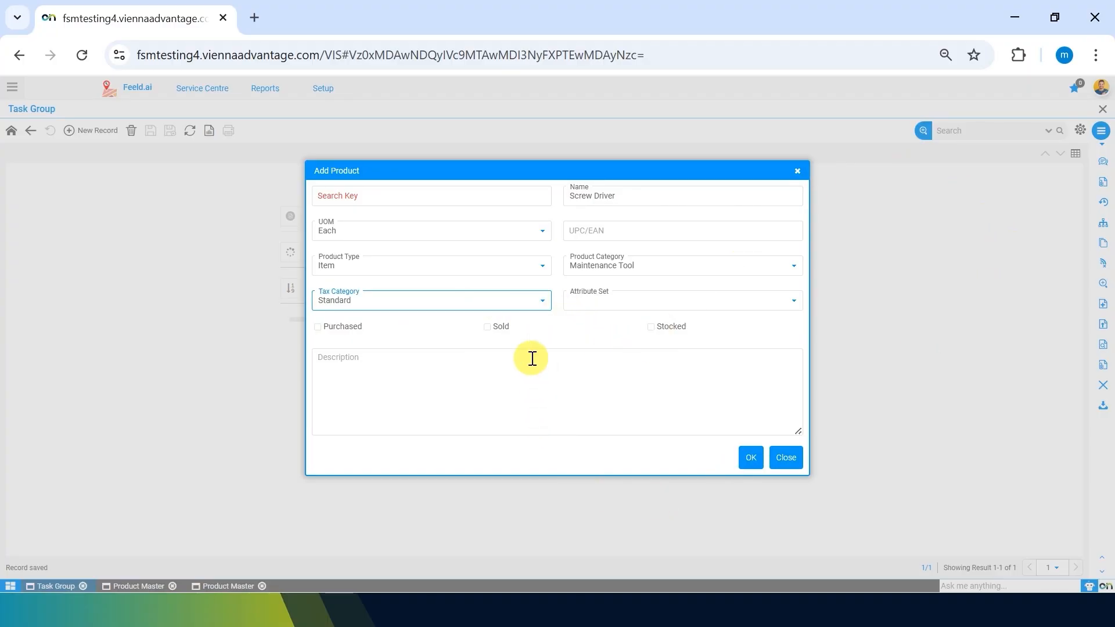
# - Mark the Screw Driver product as Purchased and Stocked, save it and close the product form
pyautogui.click(316, 326)
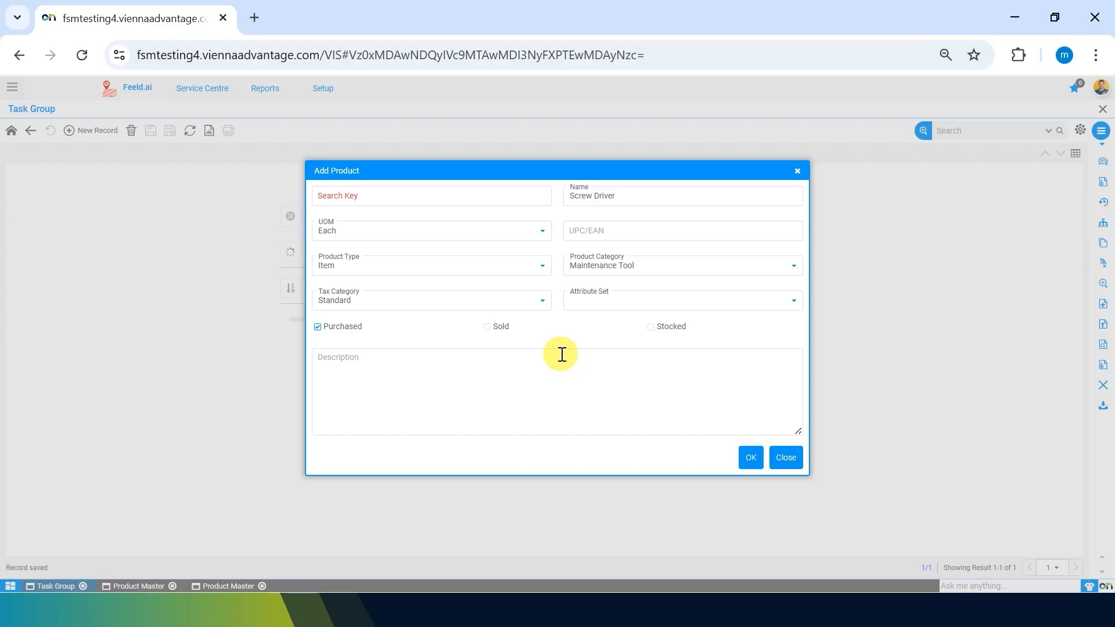
pyautogui.click(650, 326)
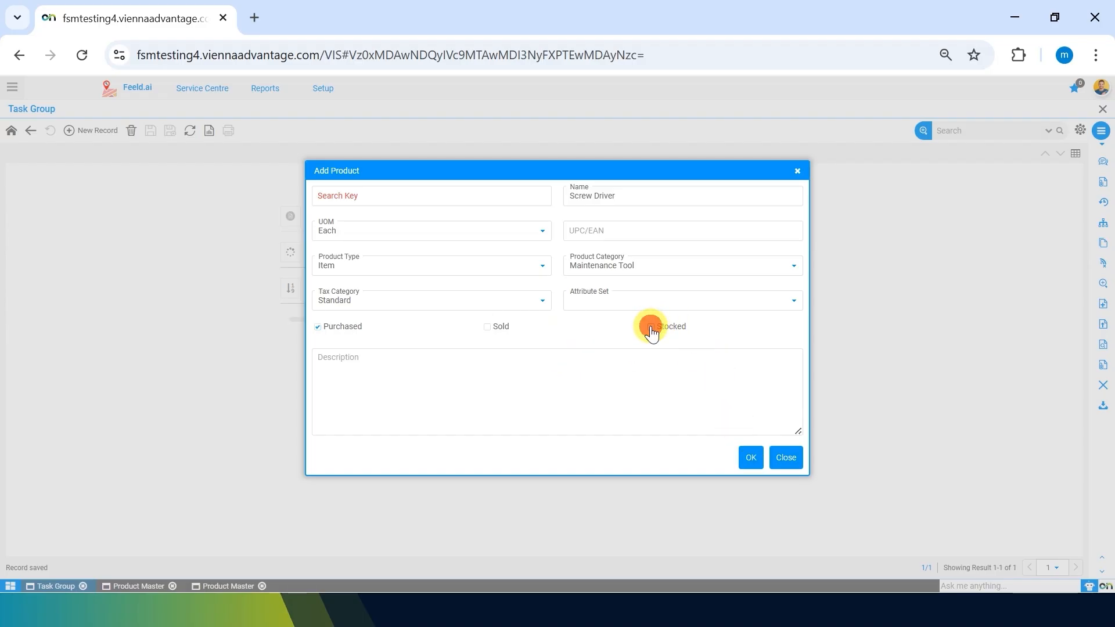
pyautogui.click(750, 456)
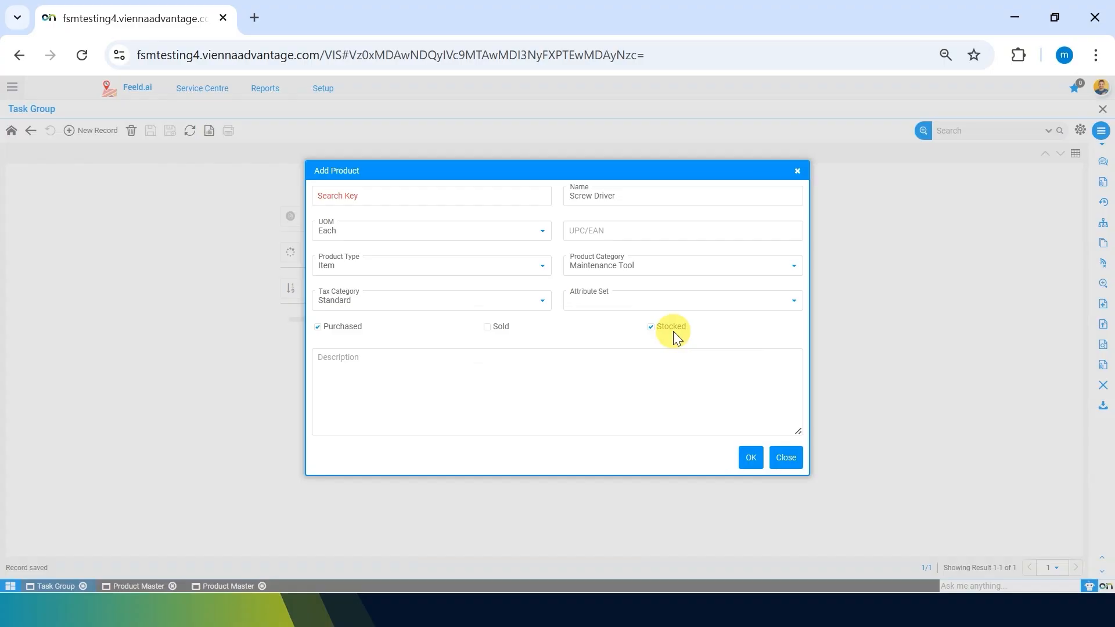
pyautogui.click(444, 195)
pyautogui.click(750, 457)
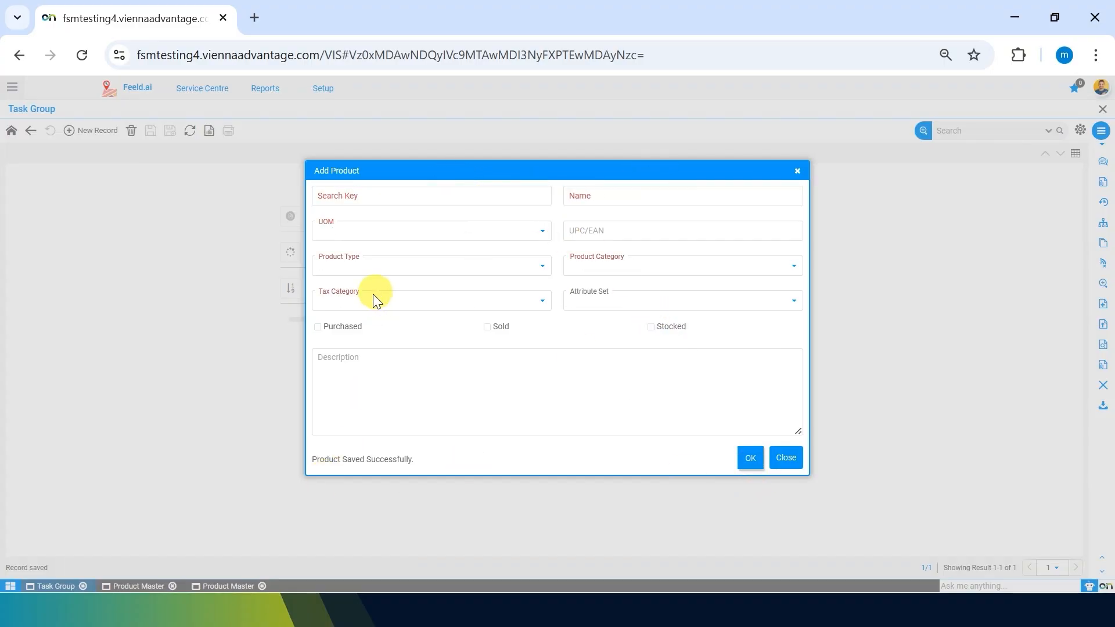
pyautogui.click(786, 457)
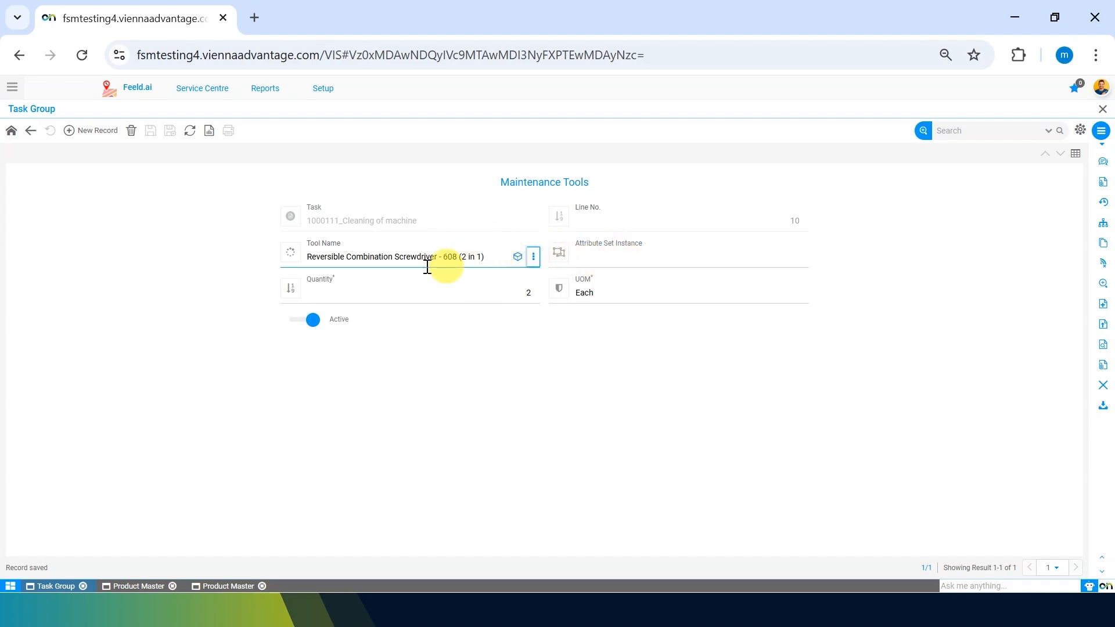
# - Add another maintenance tool record for the task with Tool Name "Screw Driver" and save it
pyautogui.click(86, 142)
pyautogui.click(370, 250)
pyautogui.write('screw')
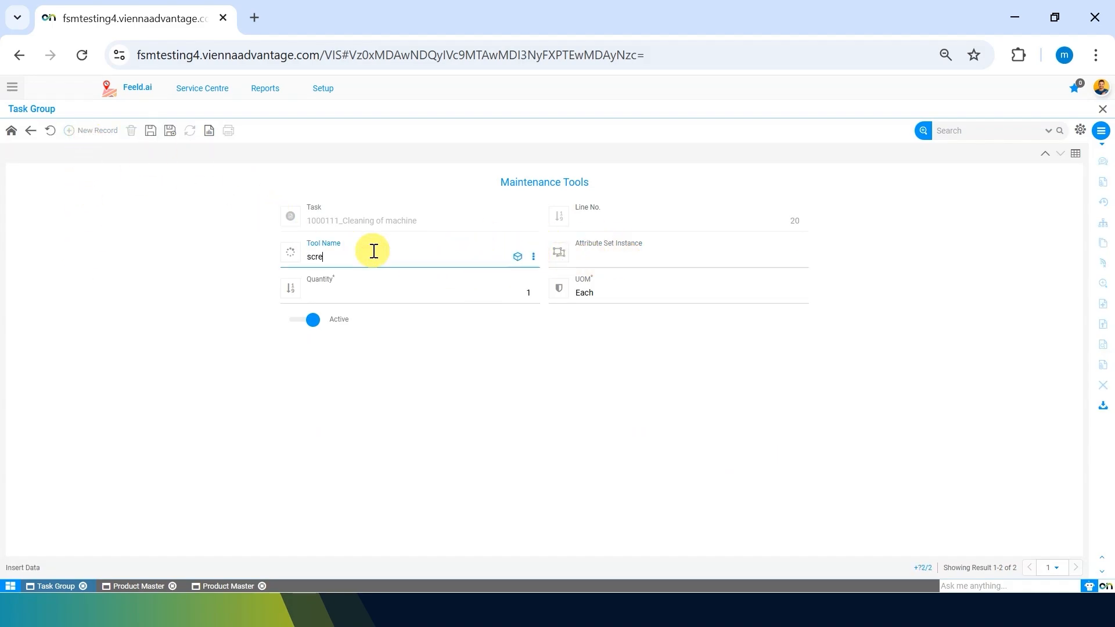
pyautogui.press('Down')
pyautogui.press('Down')
pyautogui.press('Return')
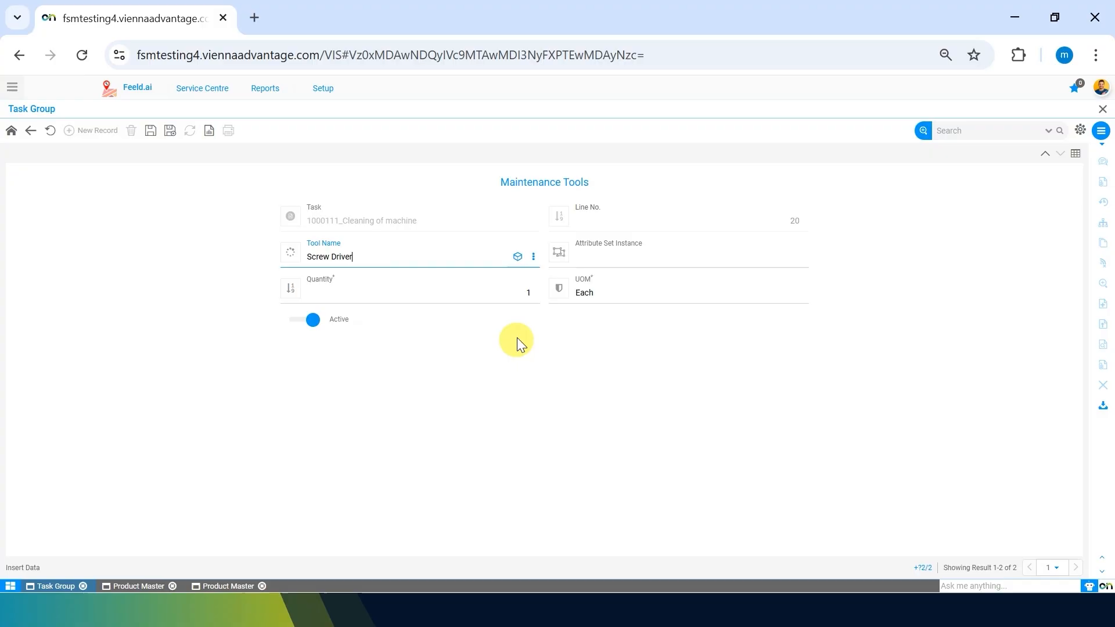
pyautogui.click(150, 131)
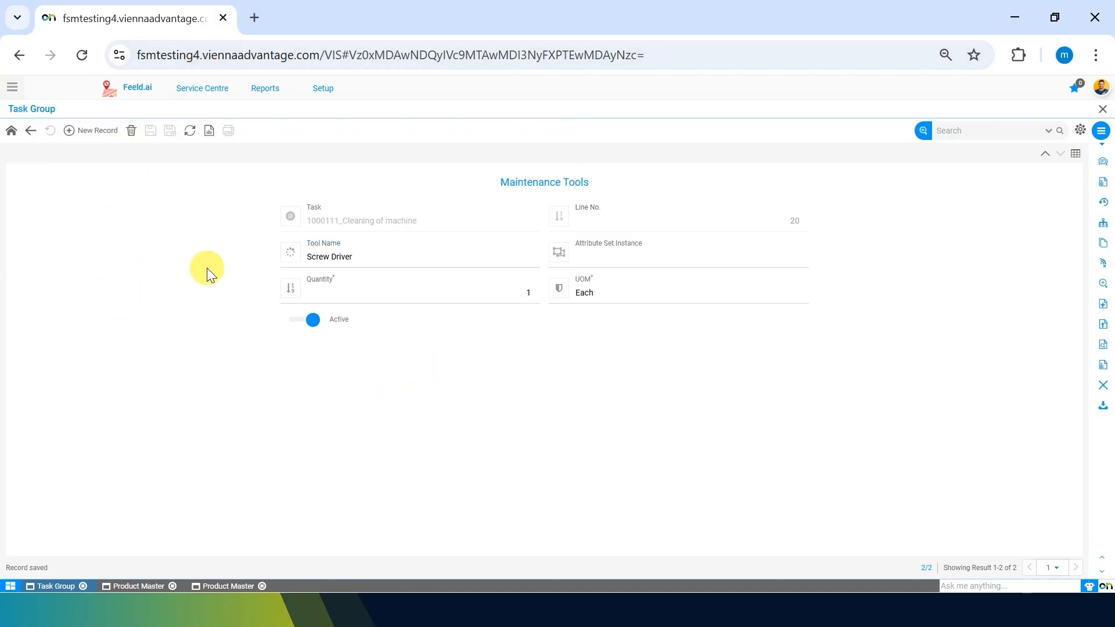
# - Zoom from the Tool Name field into Product Master, look over a blank new product record and discard it
pyautogui.moveTo(516, 252)
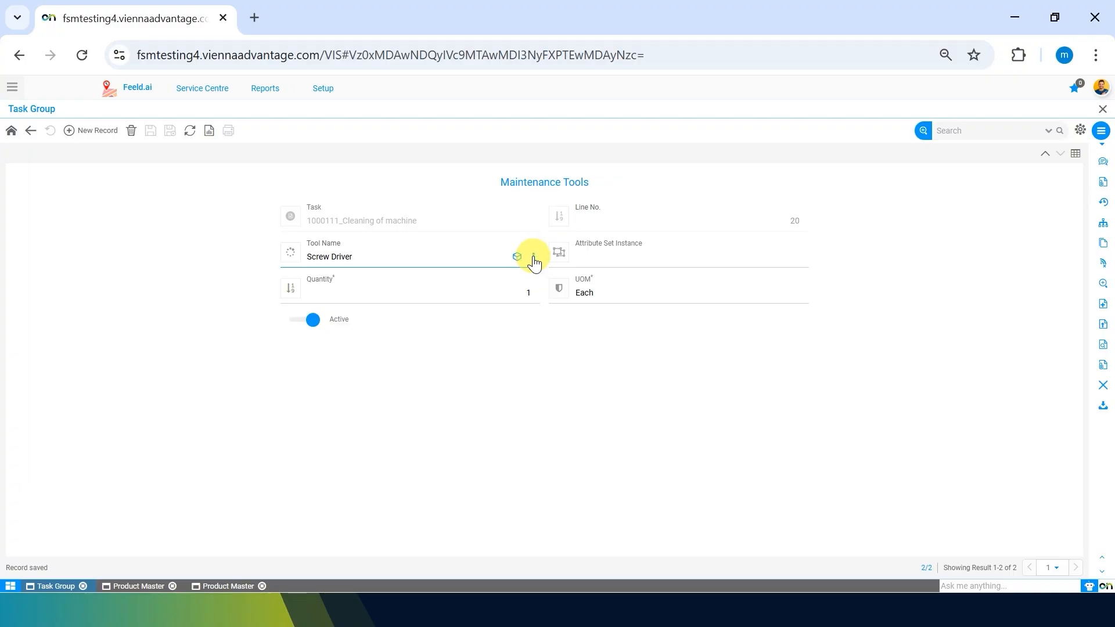
pyautogui.click(533, 260)
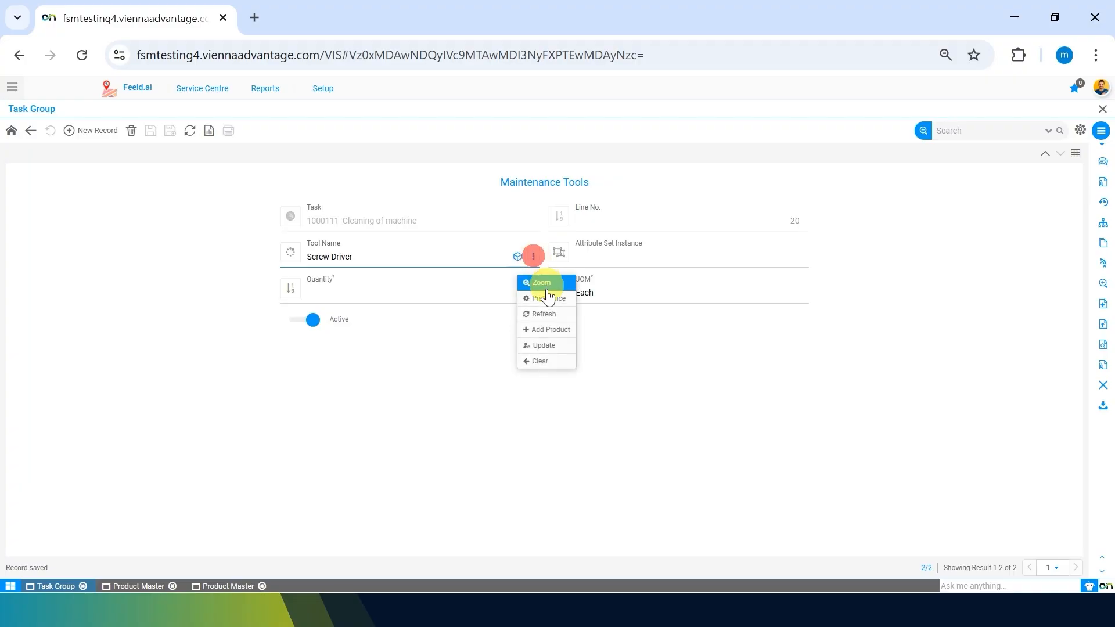
pyautogui.click(550, 283)
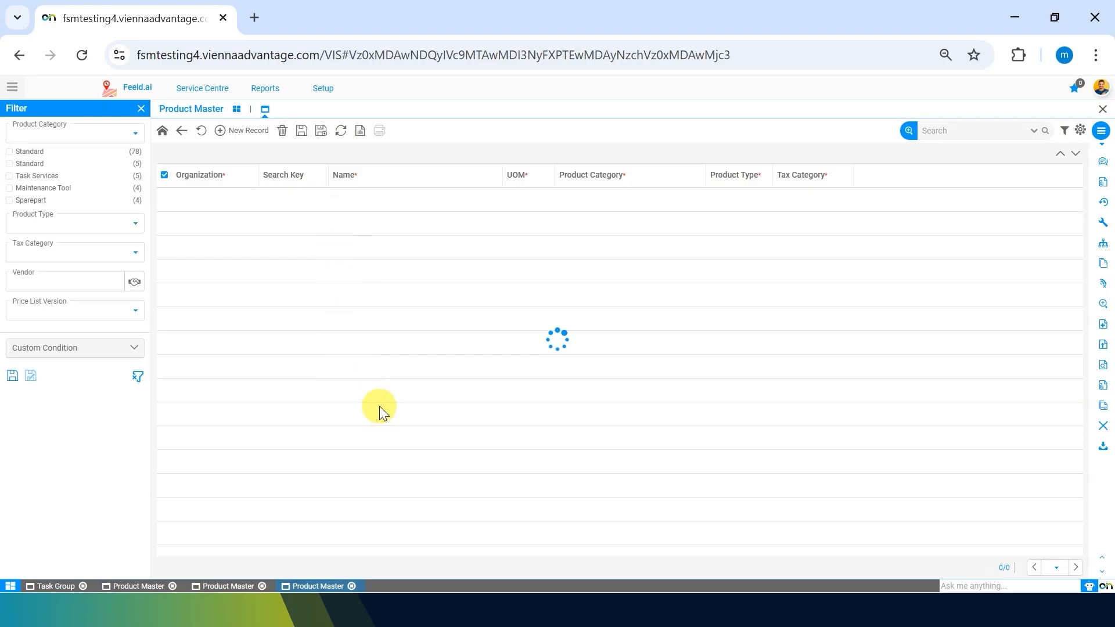
pyautogui.click(246, 132)
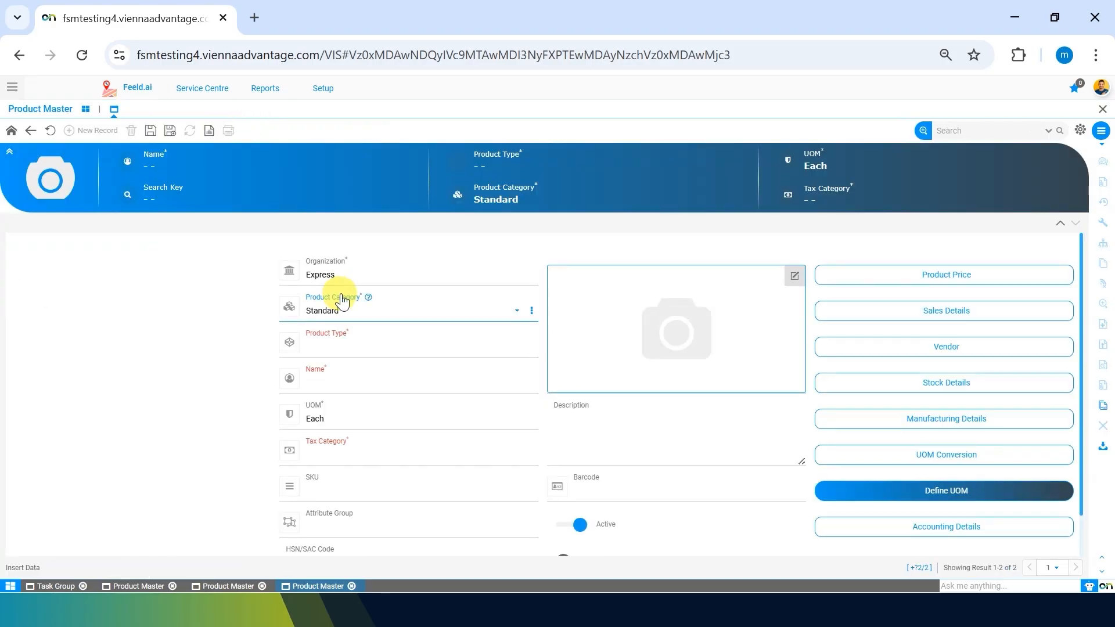
pyautogui.scroll(-1, 471, 521)
pyautogui.scroll(1, 470, 521)
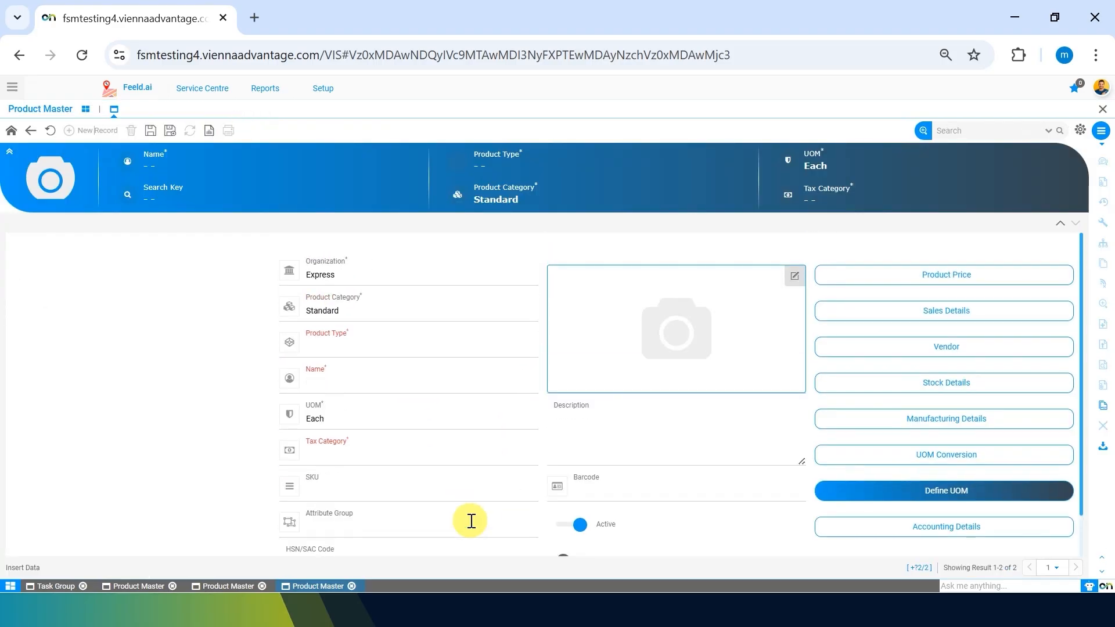
pyautogui.click(49, 131)
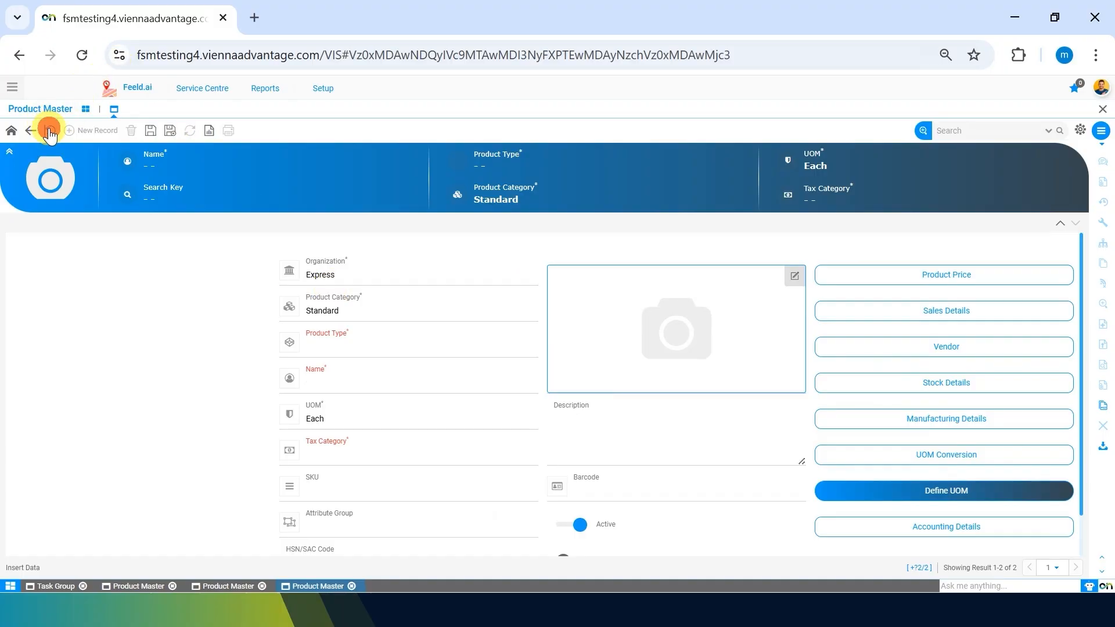
# - Close all three open Product Master windows
pyautogui.click(352, 586)
pyautogui.click(261, 586)
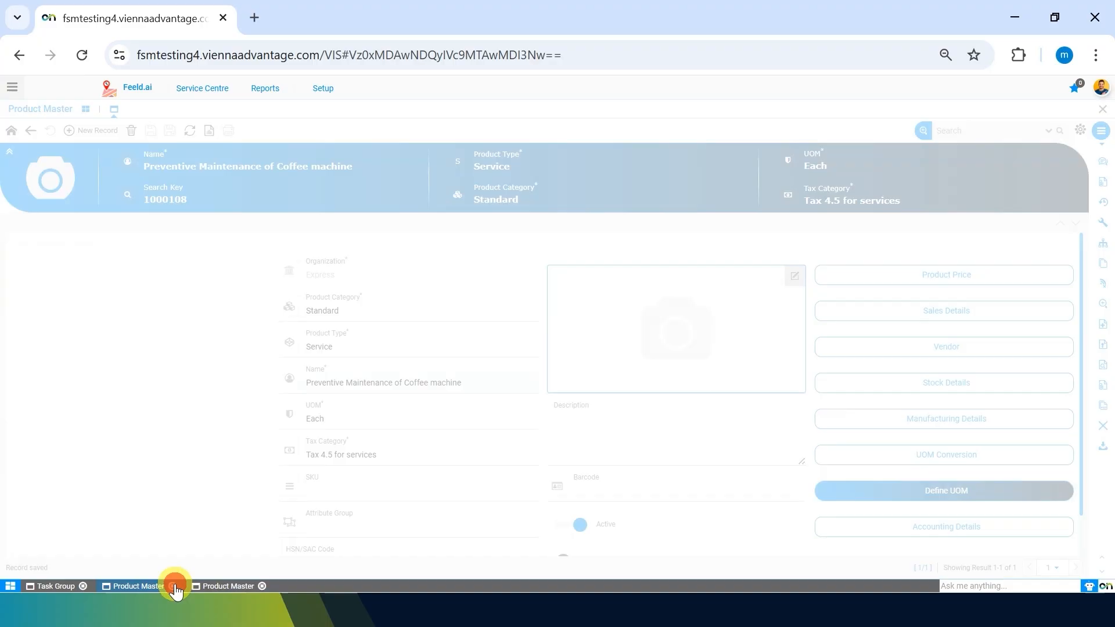
pyautogui.click(172, 586)
# - Return to the Cleaning of machine task and start a serviceable product record with task product type Sparepart
pyautogui.click(29, 129)
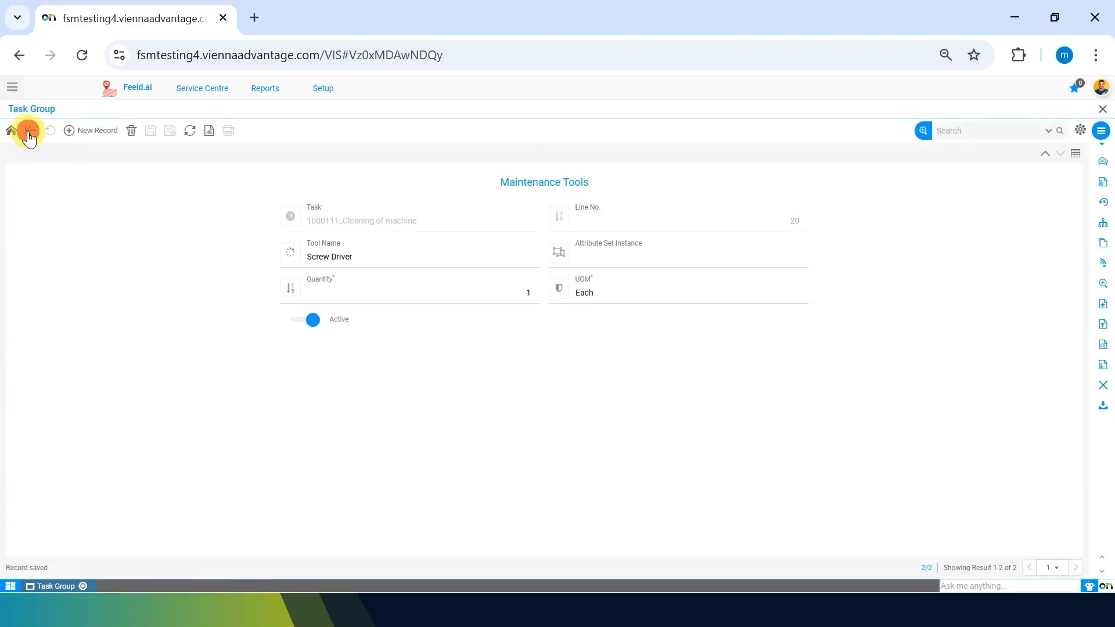
pyautogui.click(29, 128)
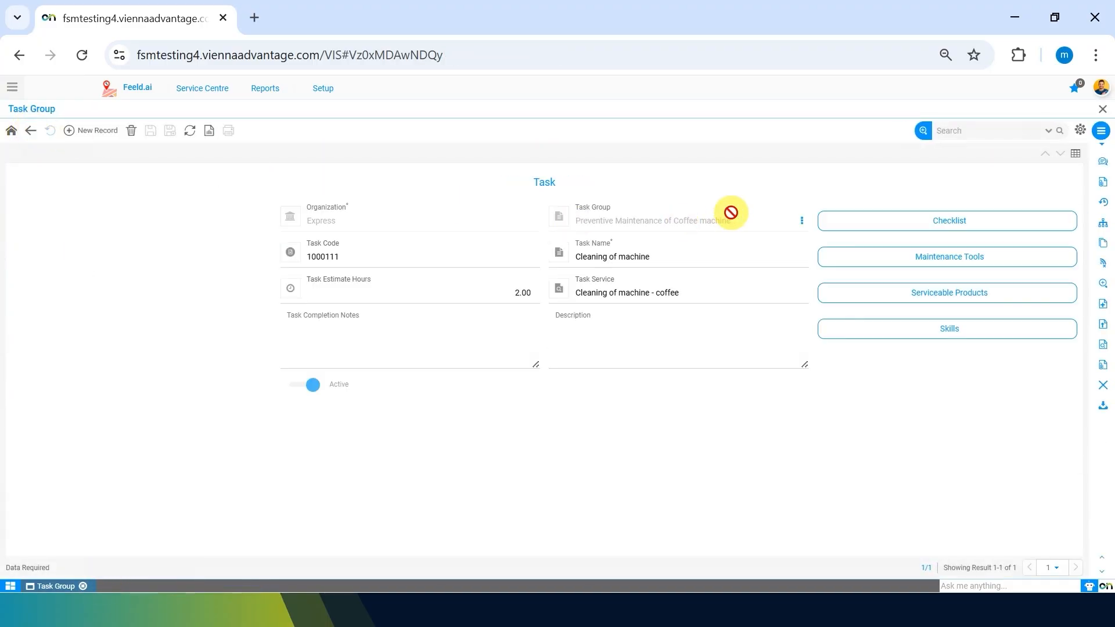
pyautogui.click(1037, 298)
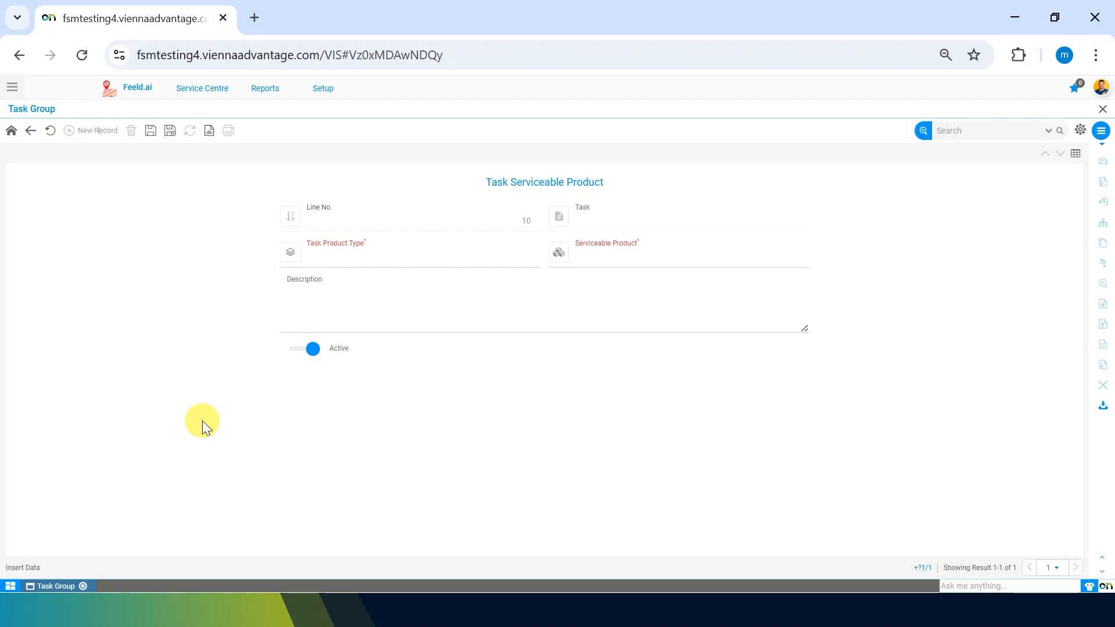
pyautogui.click(381, 252)
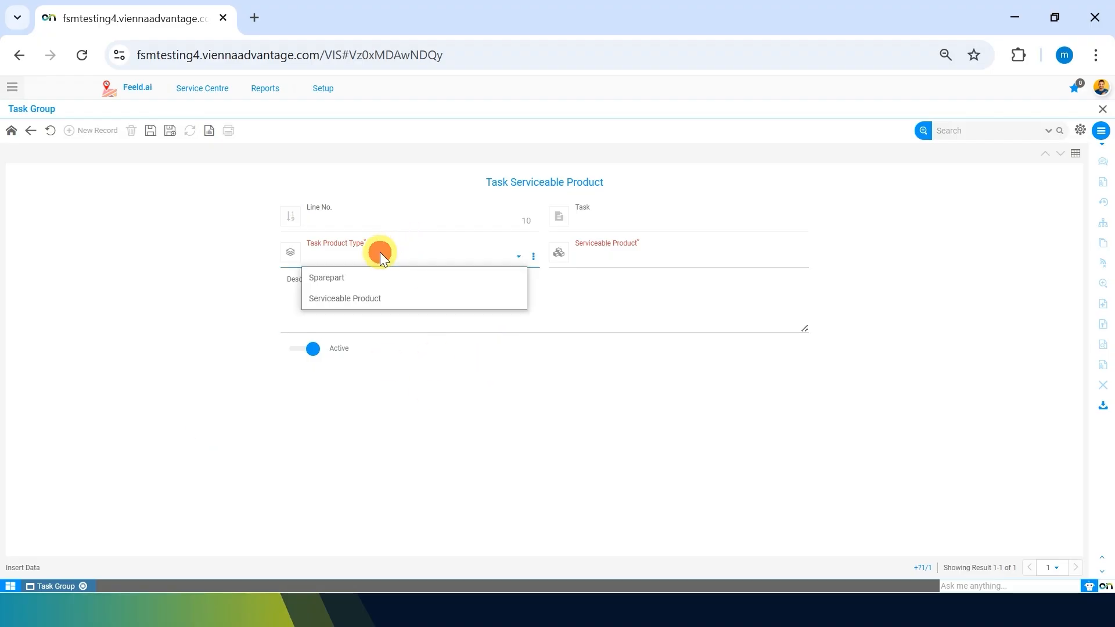
pyautogui.click(345, 277)
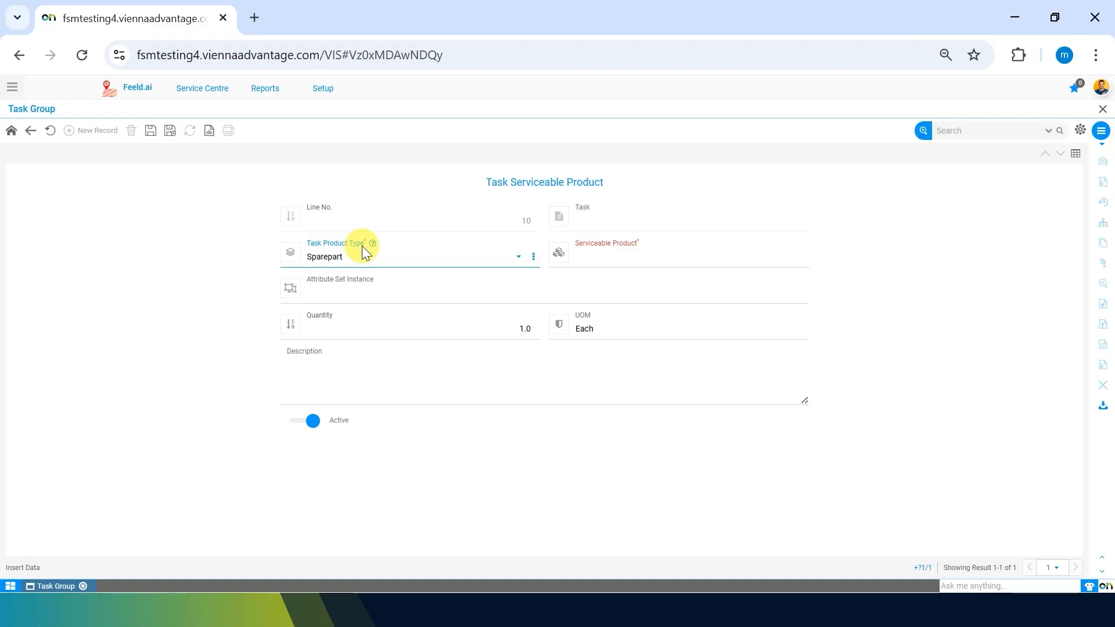
# - Choose "4 mm screws" as the serviceable product, set its quantity to 4 and save the record
pyautogui.click(662, 260)
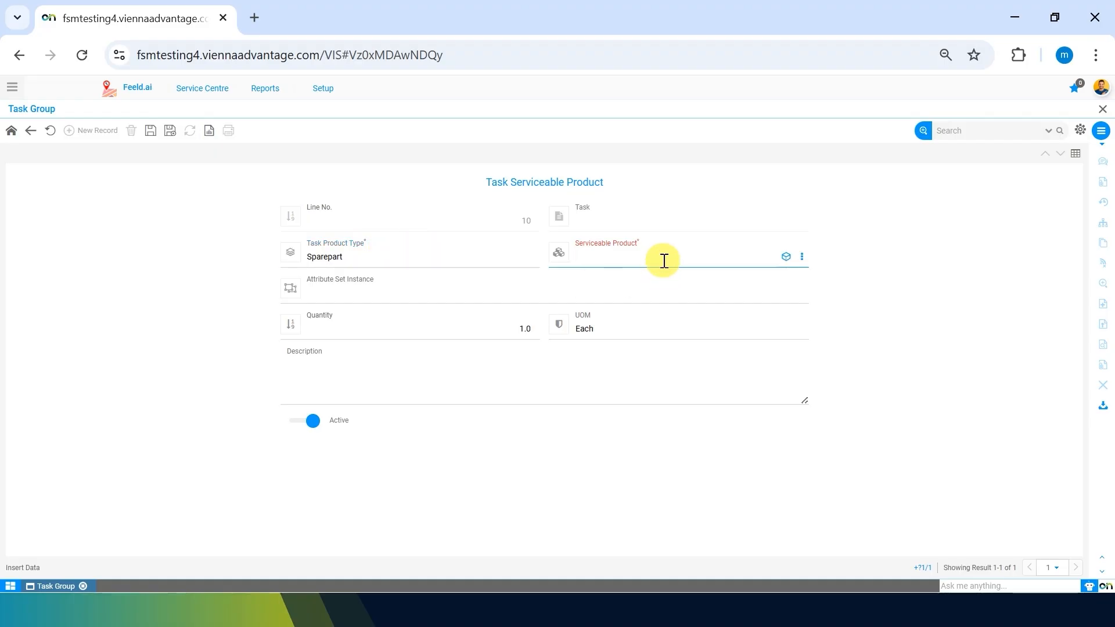
pyautogui.write('4 mm')
pyautogui.press('Return')
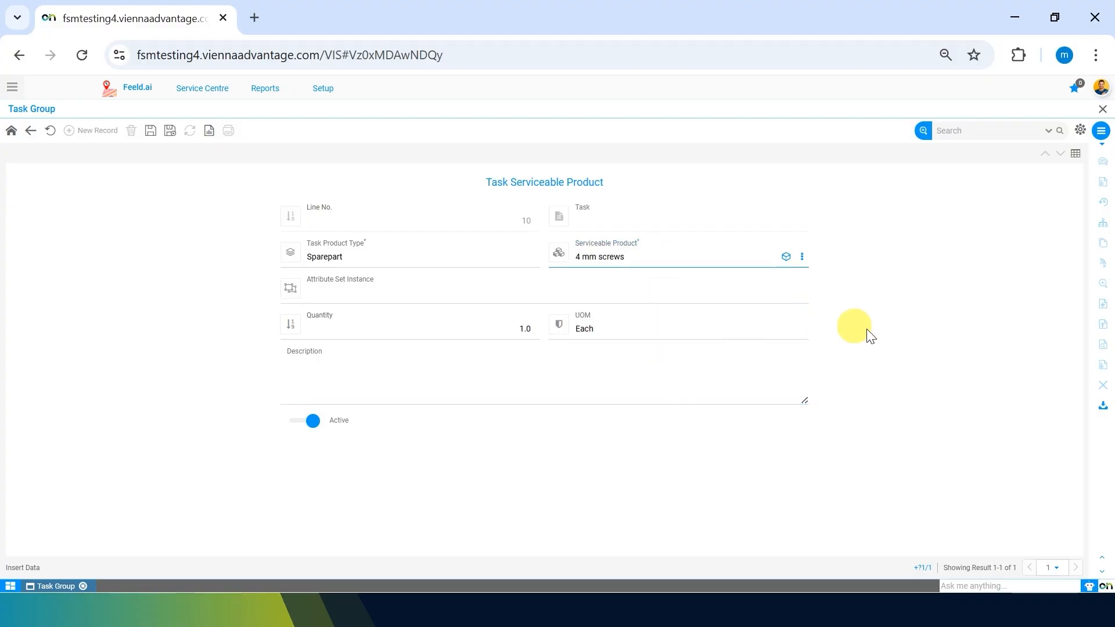
pyautogui.click(869, 332)
pyautogui.click(482, 330)
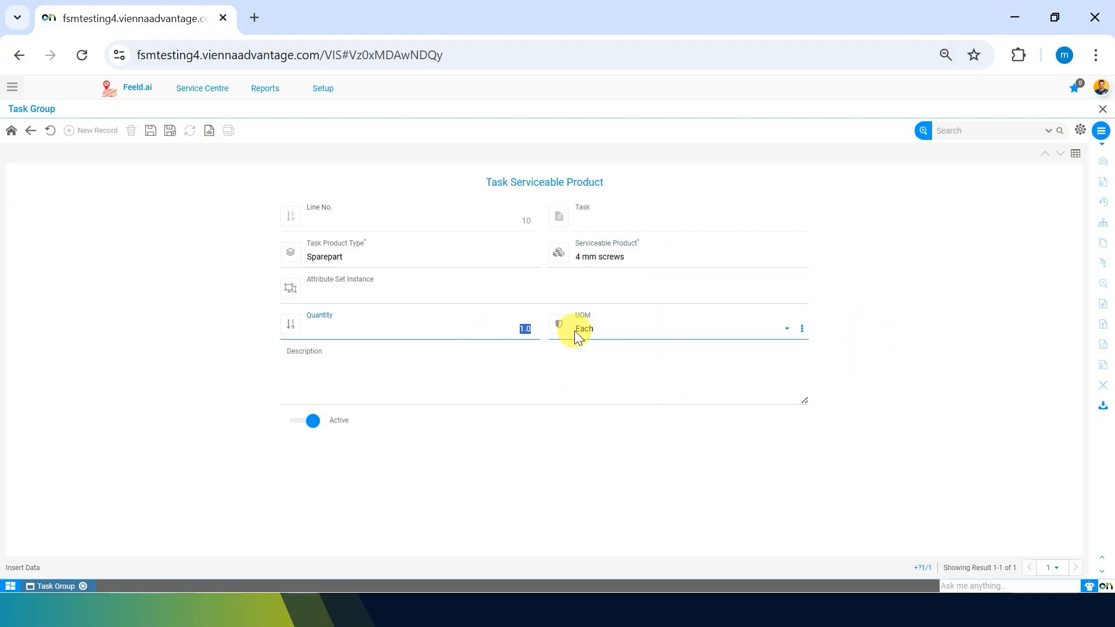
pyautogui.write('4')
pyautogui.click(200, 388)
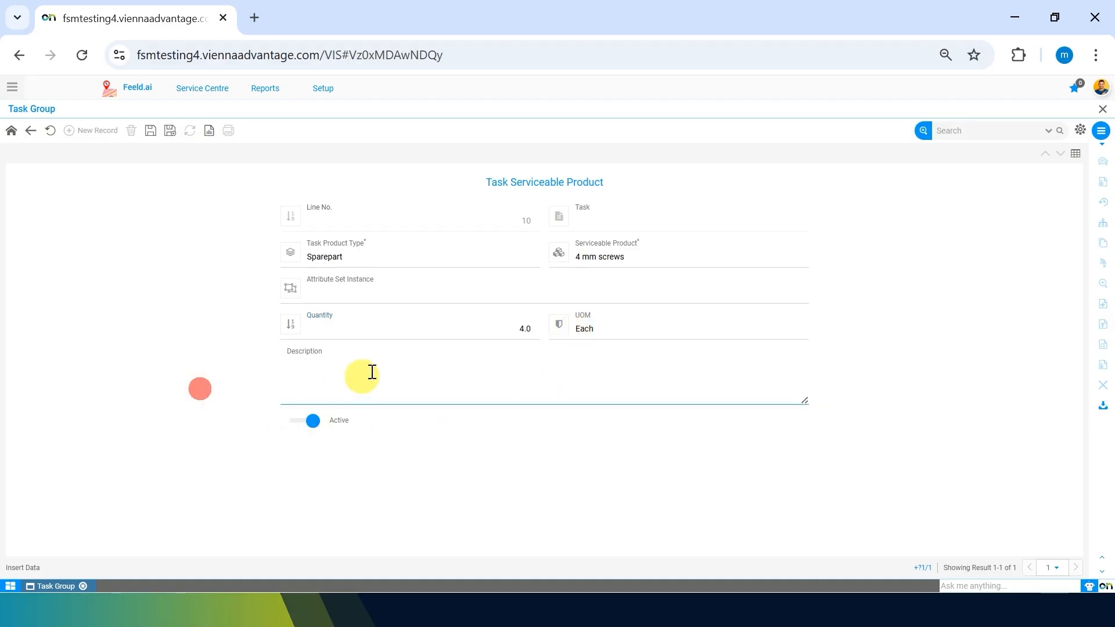
pyautogui.click(410, 369)
pyautogui.click(132, 319)
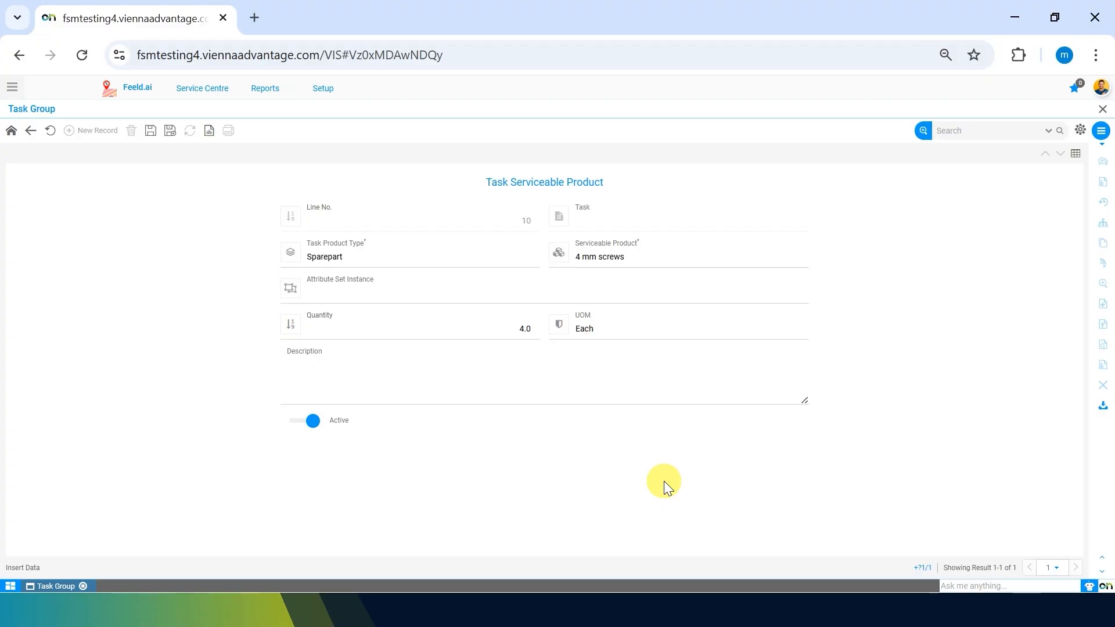
pyautogui.click(150, 131)
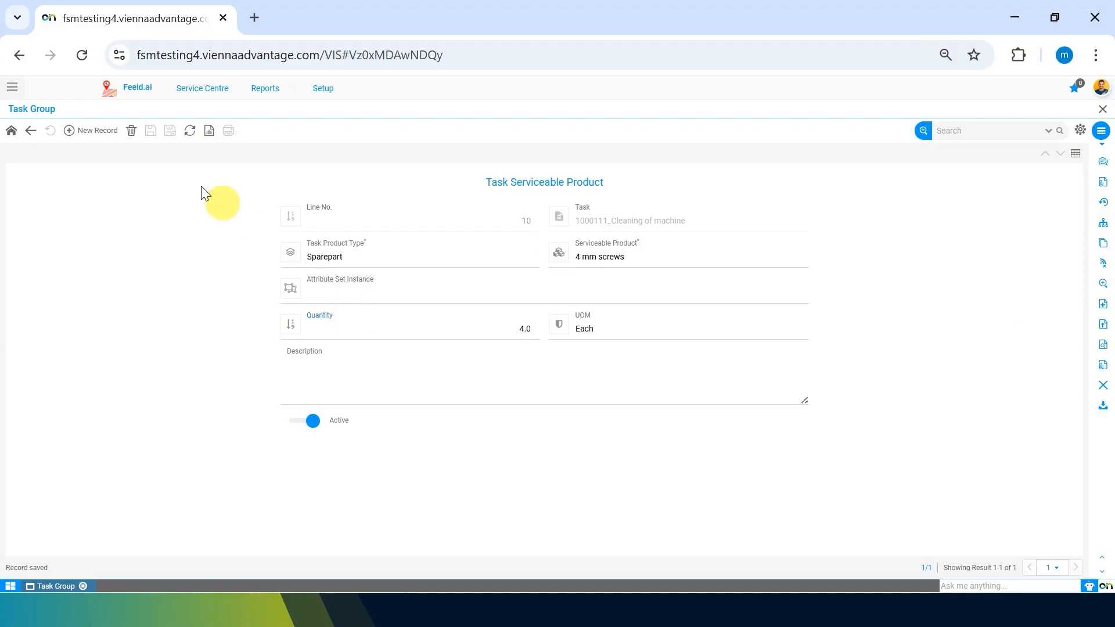
# - Start a second serviceable product record for the Cleaning of machine task with task product type Sparepart
pyautogui.click(89, 133)
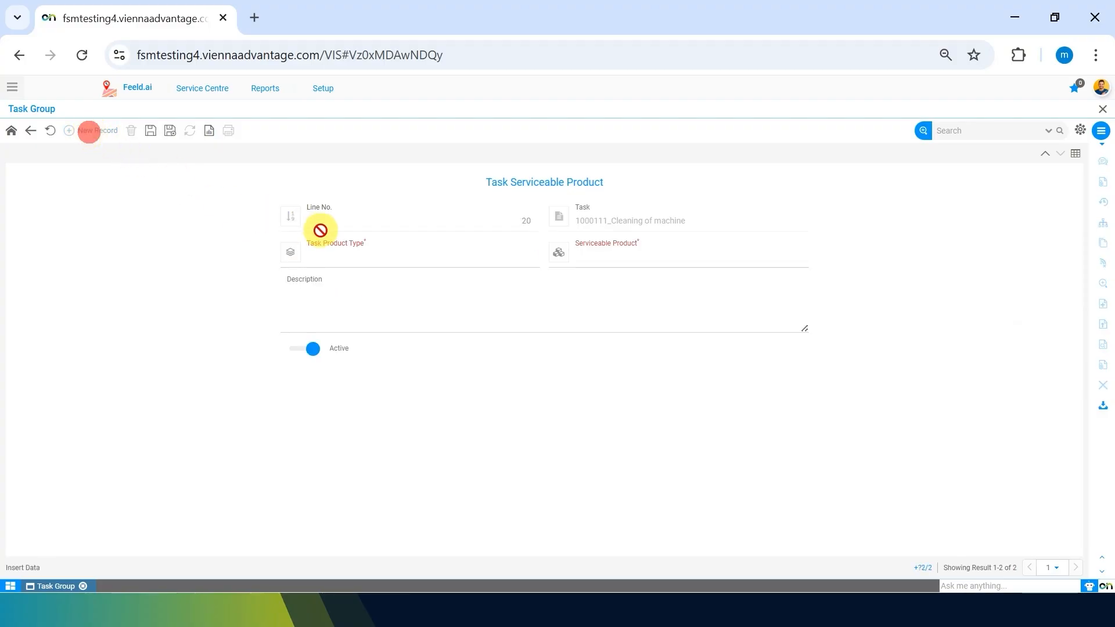
pyautogui.click(339, 256)
pyautogui.press('Down')
pyautogui.press('Return')
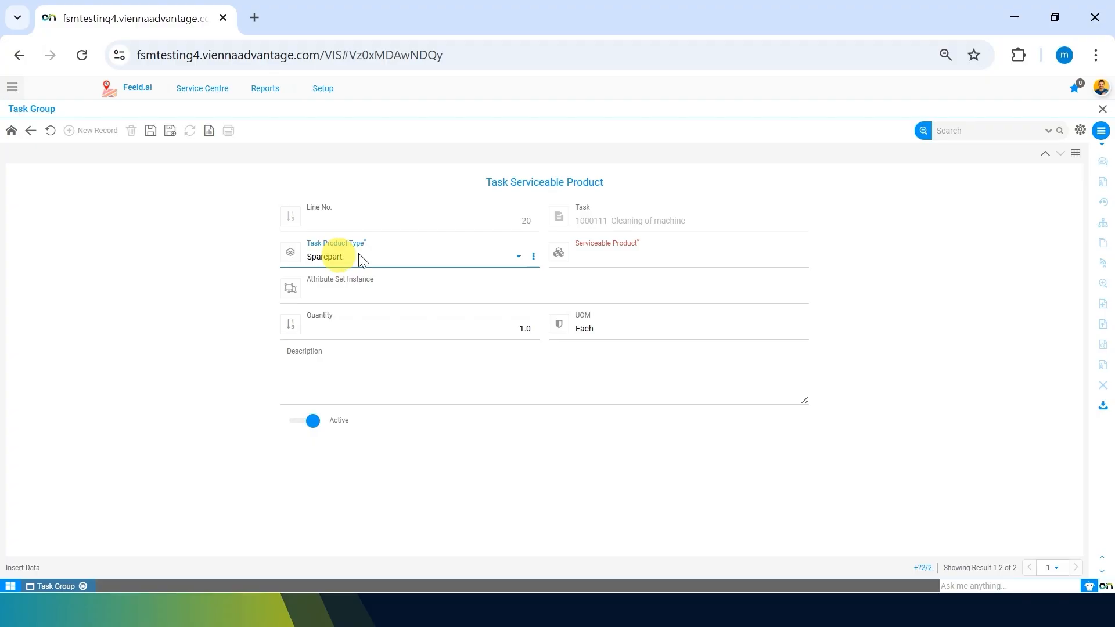
pyautogui.click(649, 251)
pyautogui.write('filte')
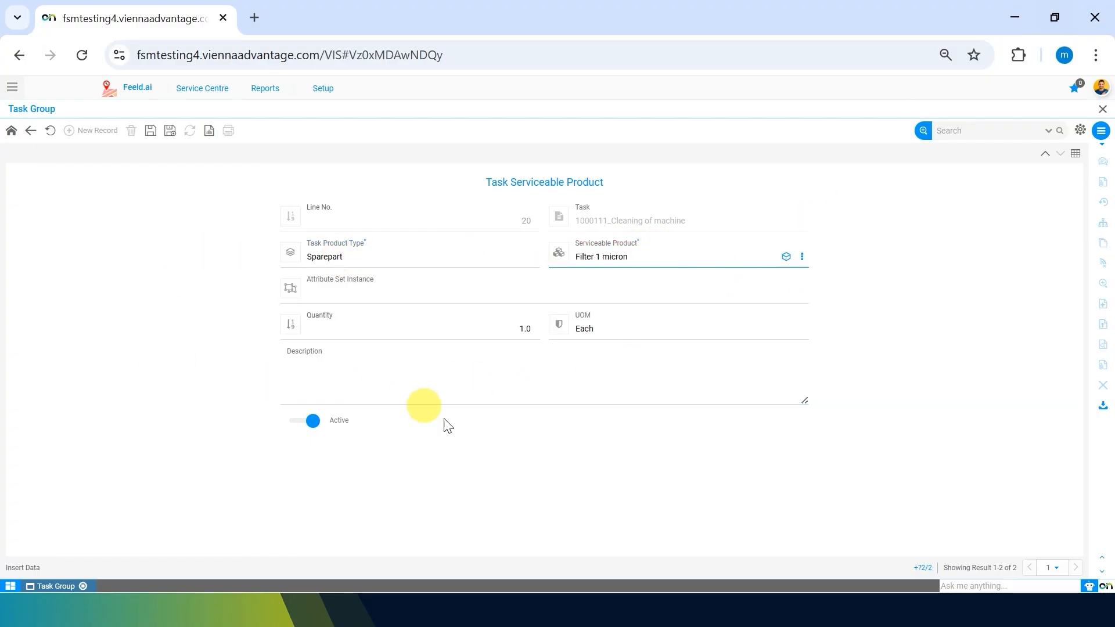
pyautogui.tripleClick(686, 254)
pyautogui.press('BackSpace')
pyautogui.click(220, 311)
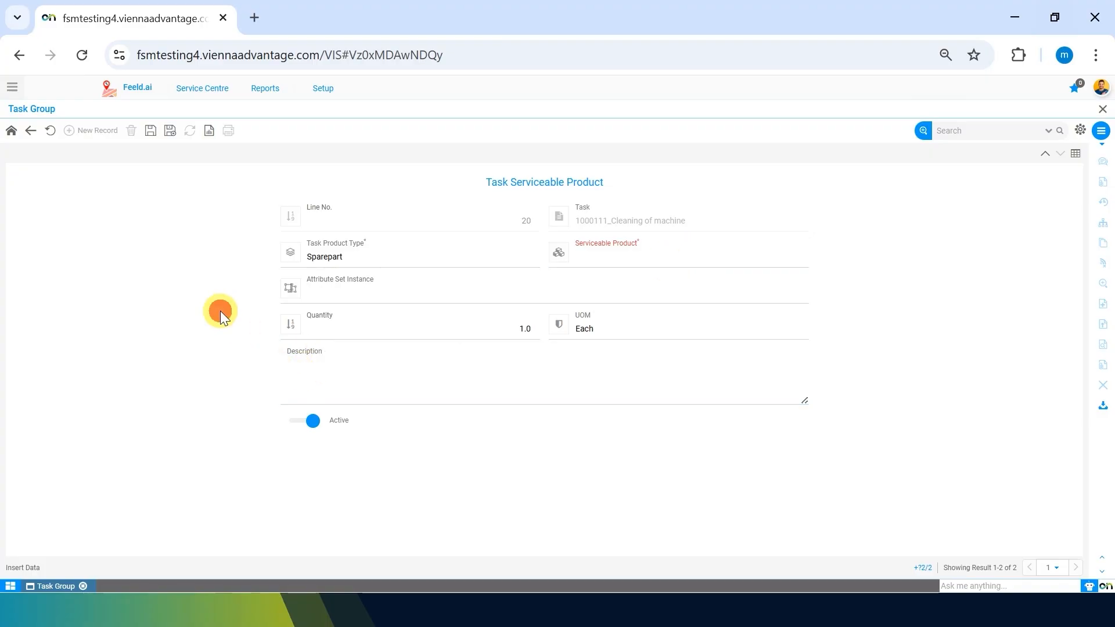
pyautogui.click(618, 285)
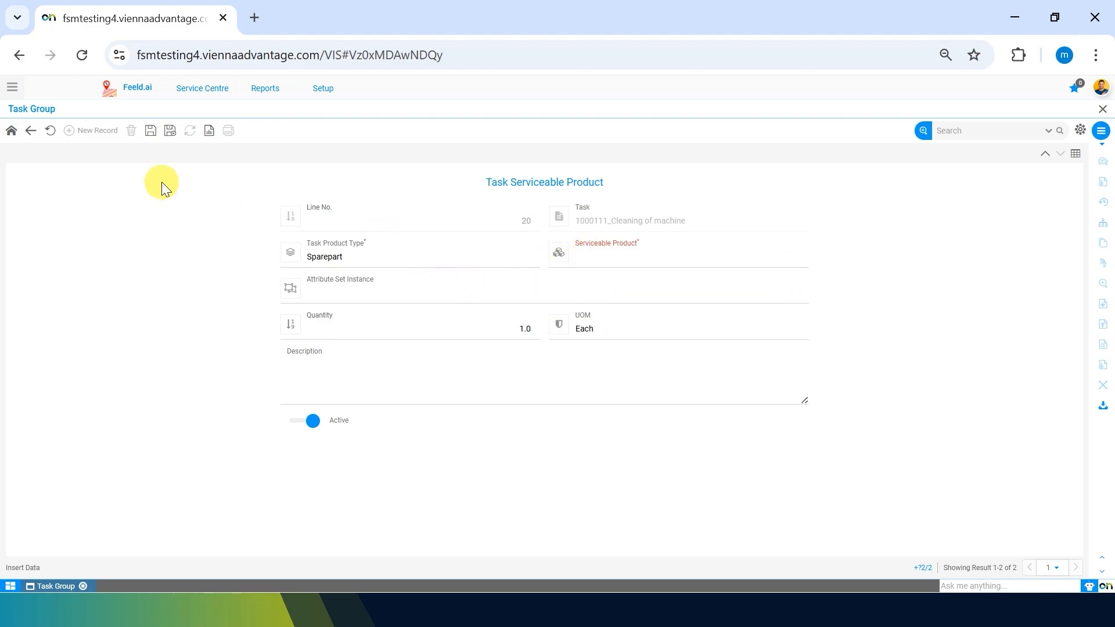
# - Choose "Filter 1 micron" as the serviceable product of the new spare part record
pyautogui.click(719, 263)
pyautogui.write('fiilter')
pyautogui.press('BackSpace')
pyautogui.press('BackSpace')
pyautogui.press('BackSpace')
pyautogui.press('BackSpace')
pyautogui.press('BackSpace')
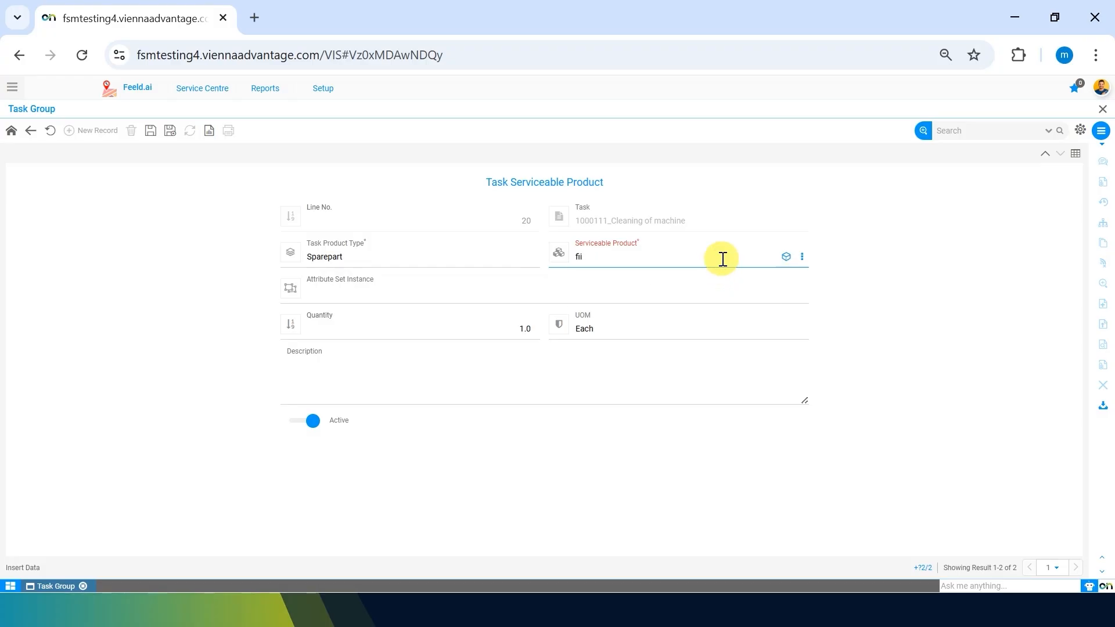
pyautogui.write('lter')
pyautogui.press('Return')
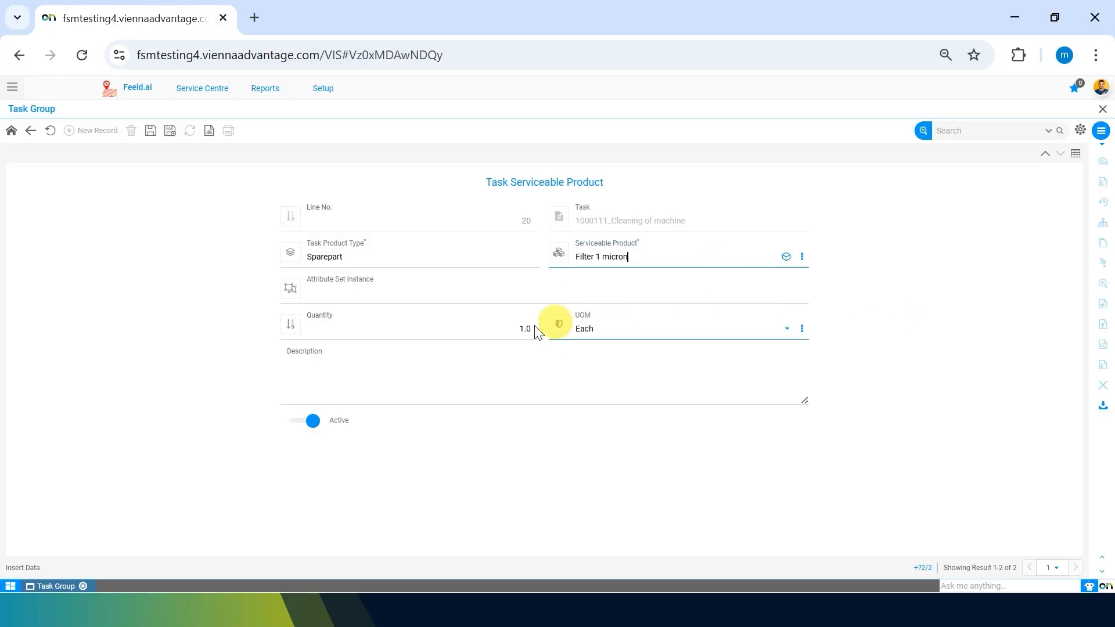
# - Set the filter's quantity to 2 and save the record
pyautogui.click(504, 332)
pyautogui.write('2')
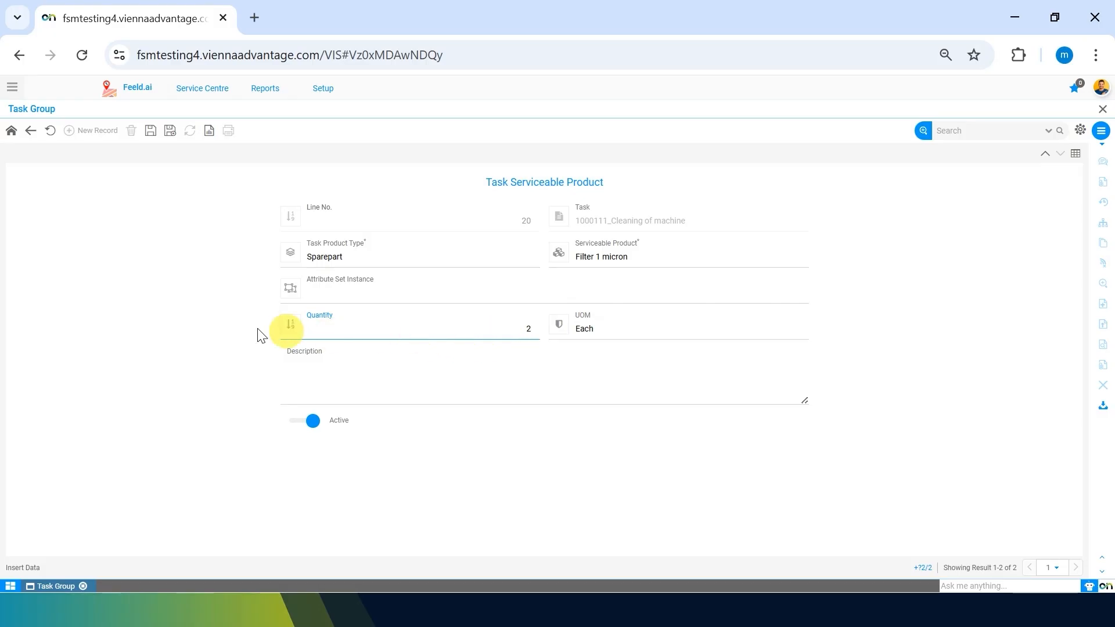
pyautogui.click(225, 325)
pyautogui.click(150, 130)
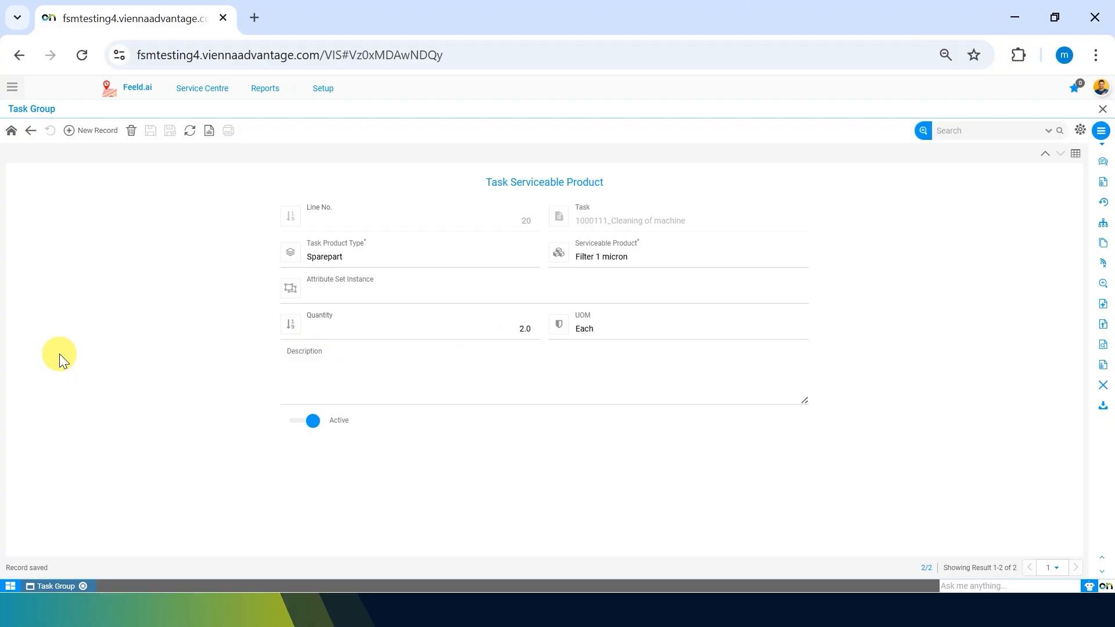
# - Add and save a record of task product type Serviceable Product for "Coffee Machine-Necta Kalea-Kaapi"
pyautogui.click(83, 135)
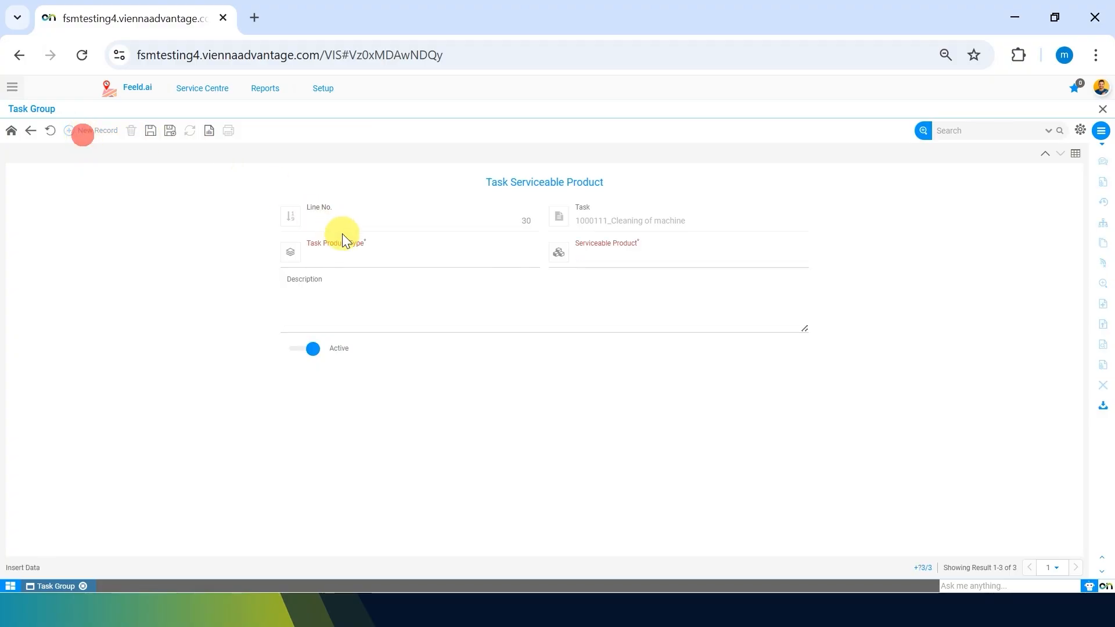
pyautogui.click(456, 252)
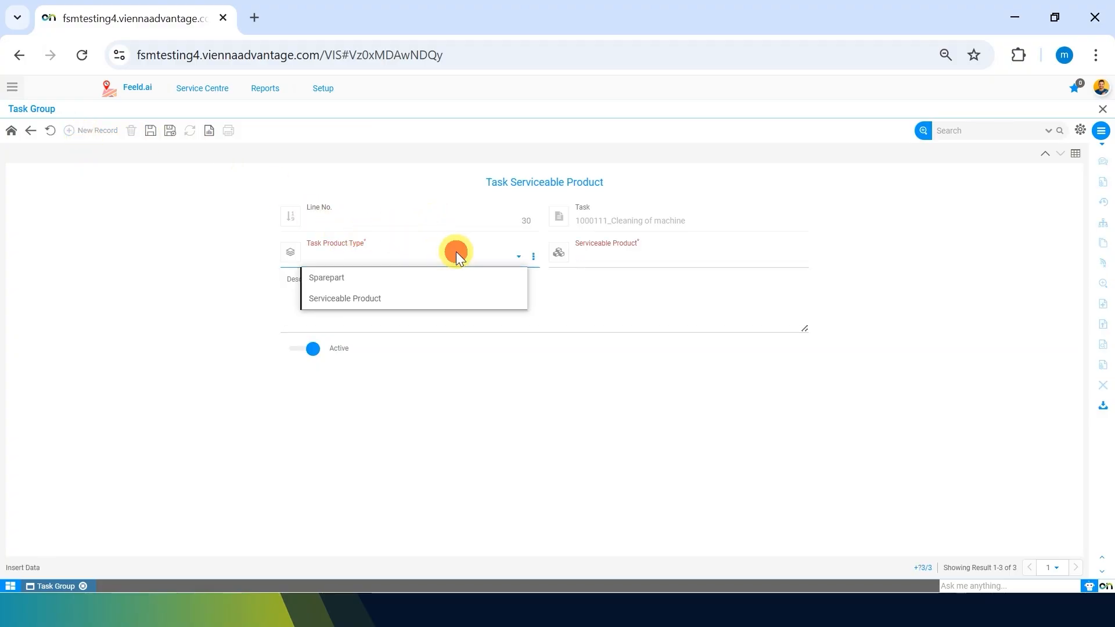
pyautogui.click(364, 297)
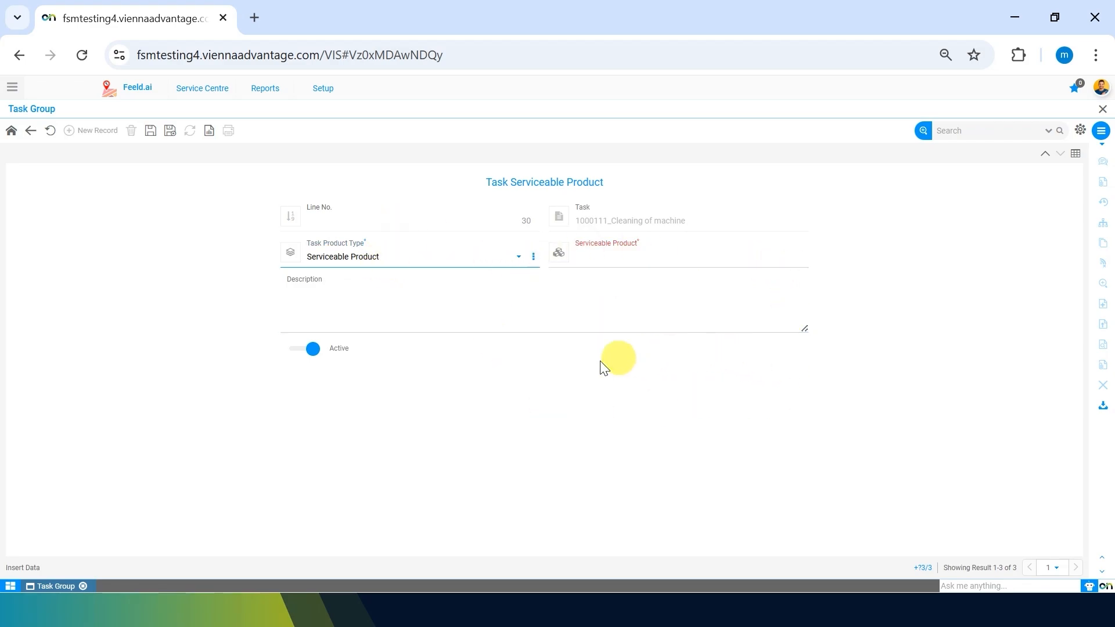
pyautogui.click(634, 261)
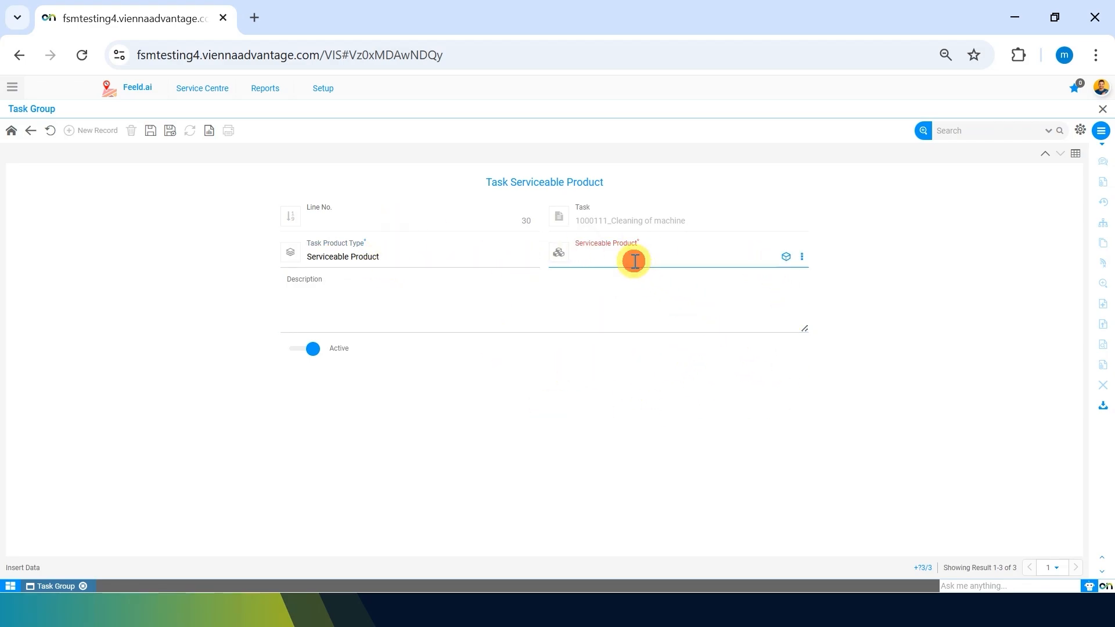
pyautogui.write('c')
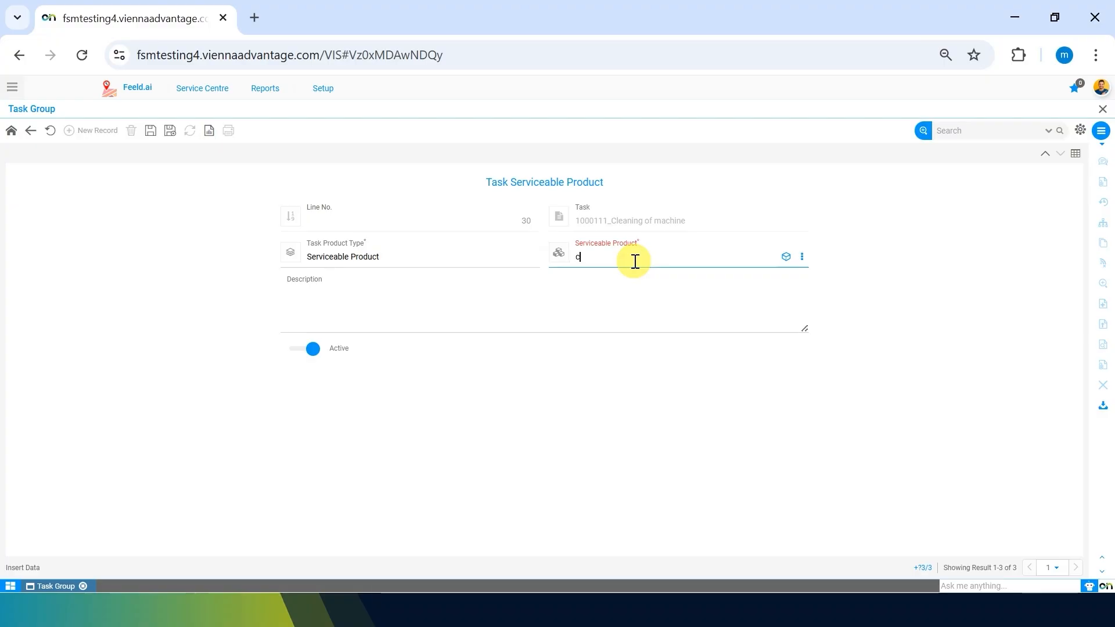
pyautogui.write('offew')
pyautogui.write('e')
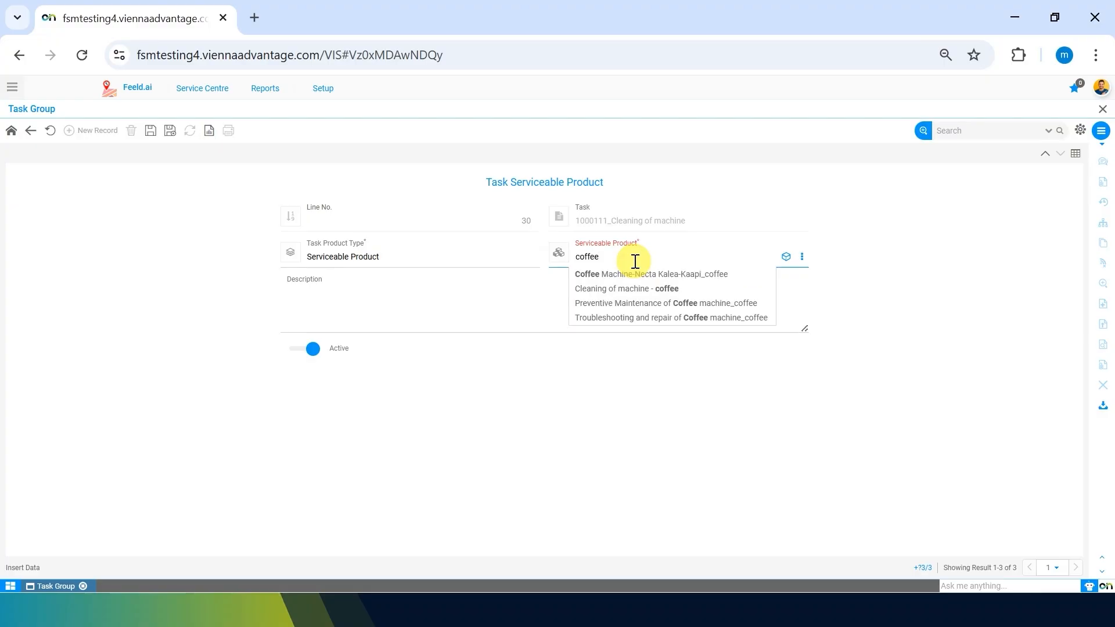
pyautogui.press('Down')
pyautogui.press('Down')
pyautogui.press('Up')
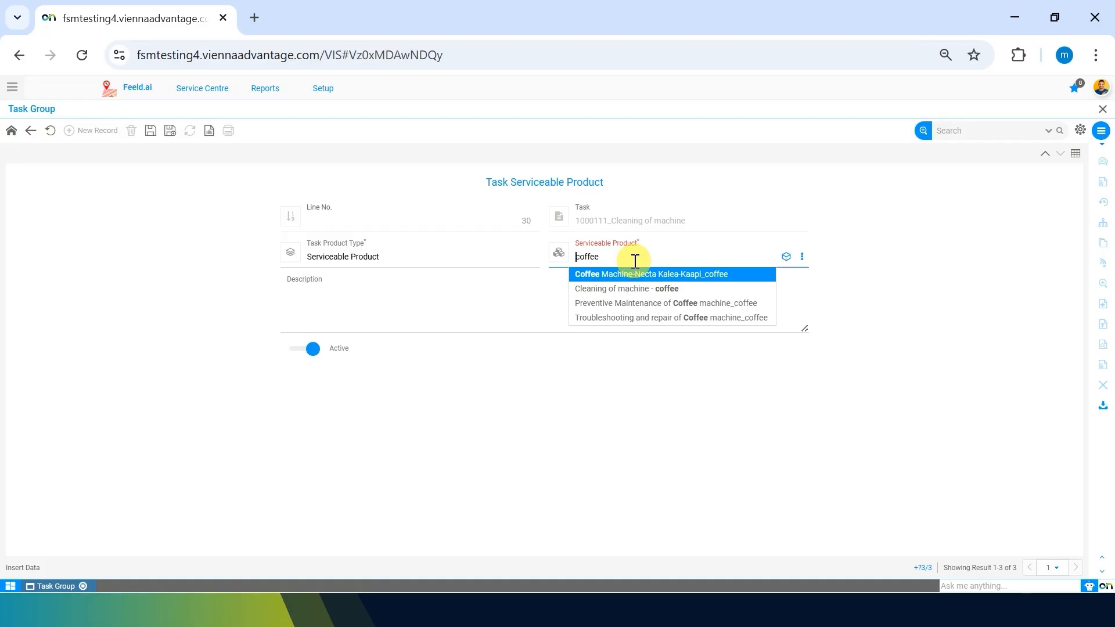
pyautogui.press('Return')
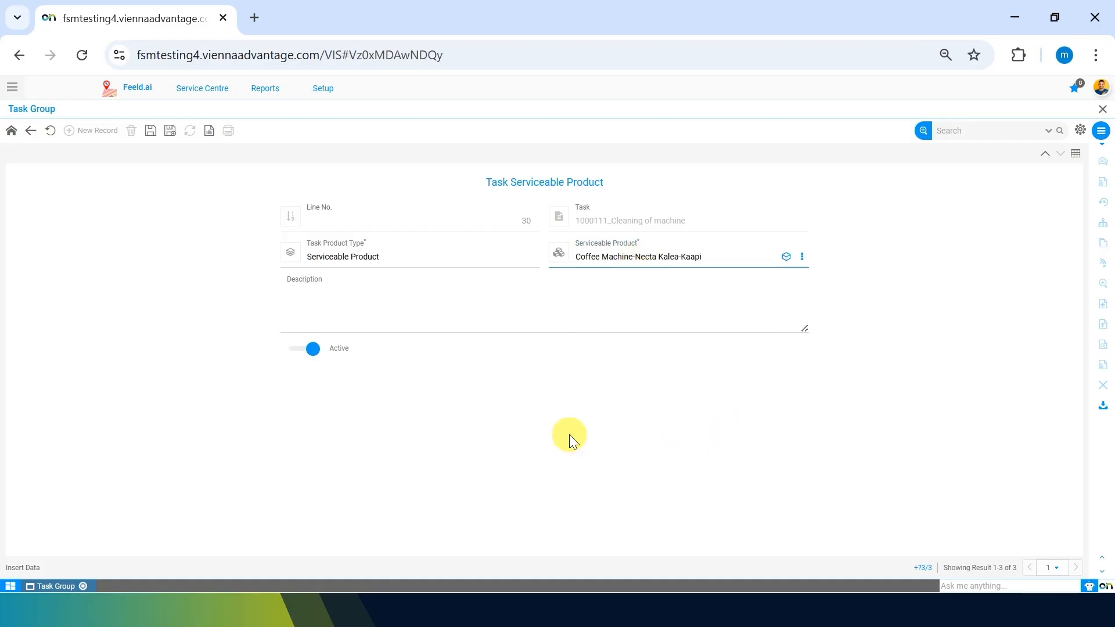
pyautogui.click(150, 130)
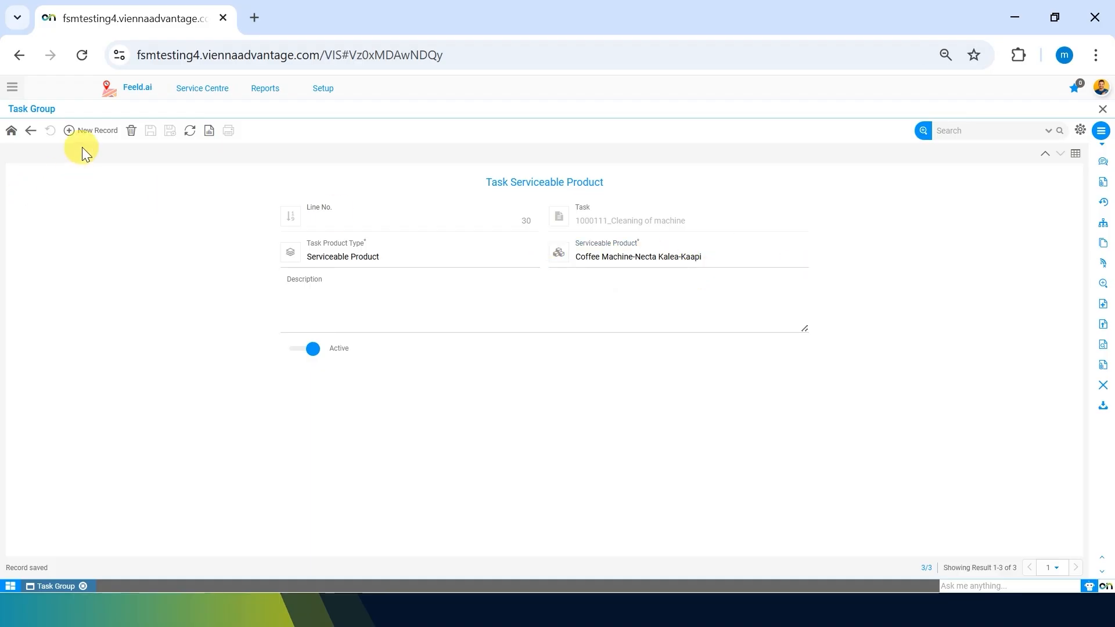
# - Add and save another record of task product type Serviceable Product for "Coffe Machine-Melitta Cafina XT6-Kaapi"
pyautogui.click(87, 132)
pyautogui.click(369, 250)
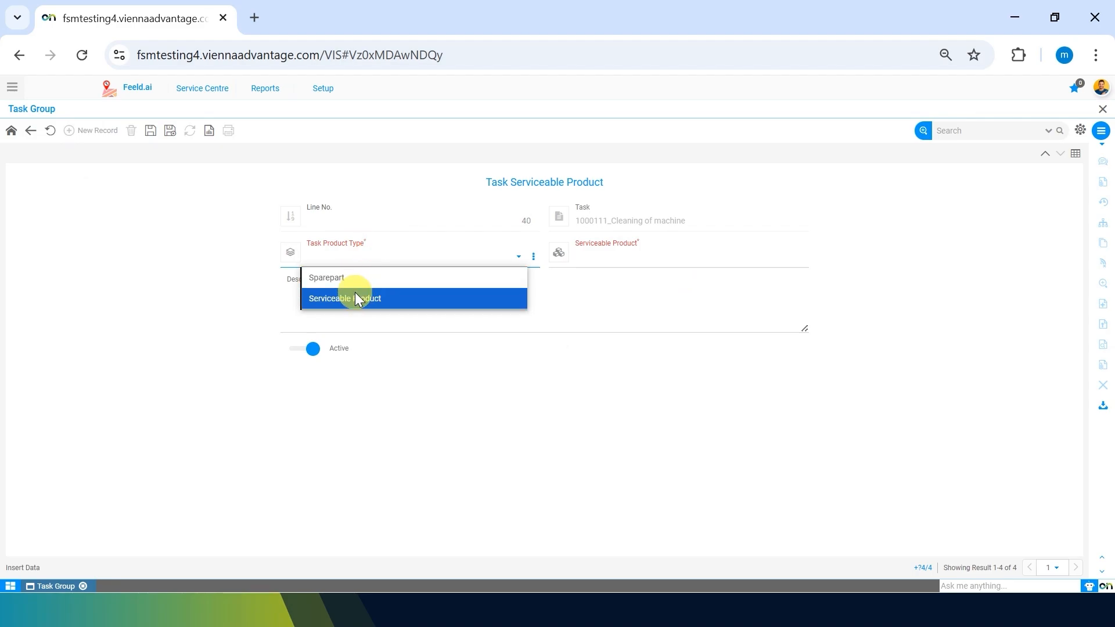
pyautogui.click(354, 296)
pyautogui.click(631, 254)
pyautogui.write('coffe')
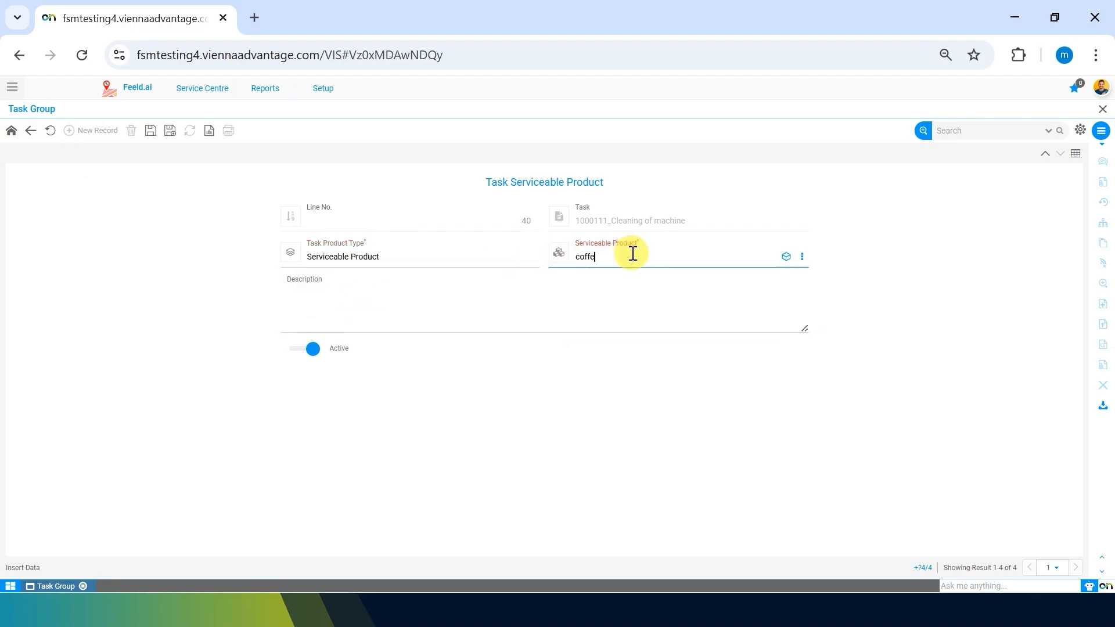
pyautogui.click(726, 276)
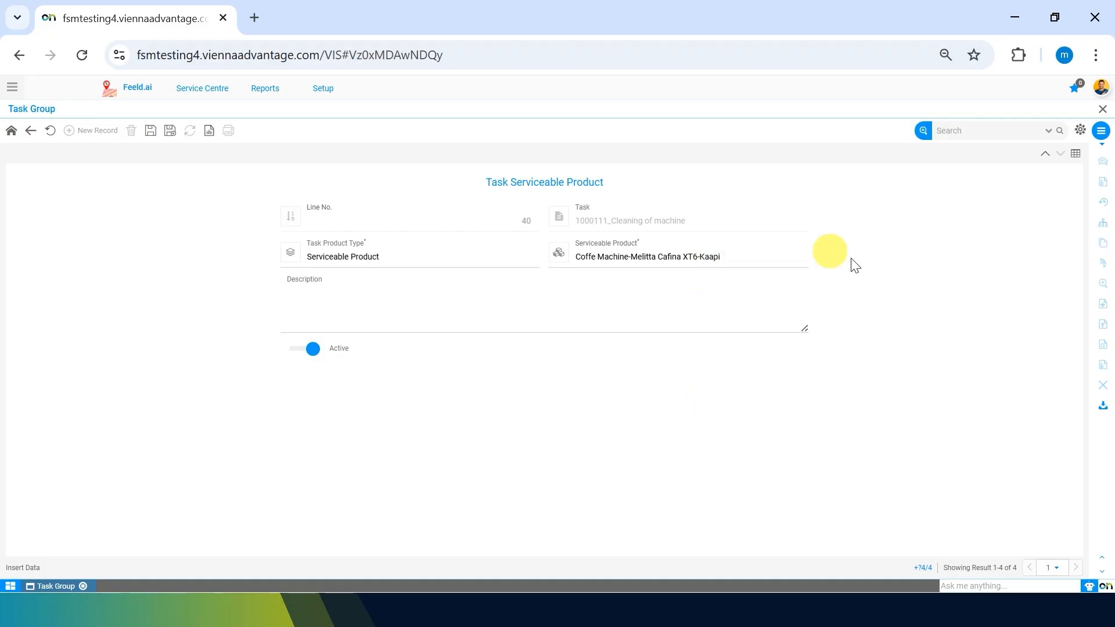
pyautogui.click(150, 134)
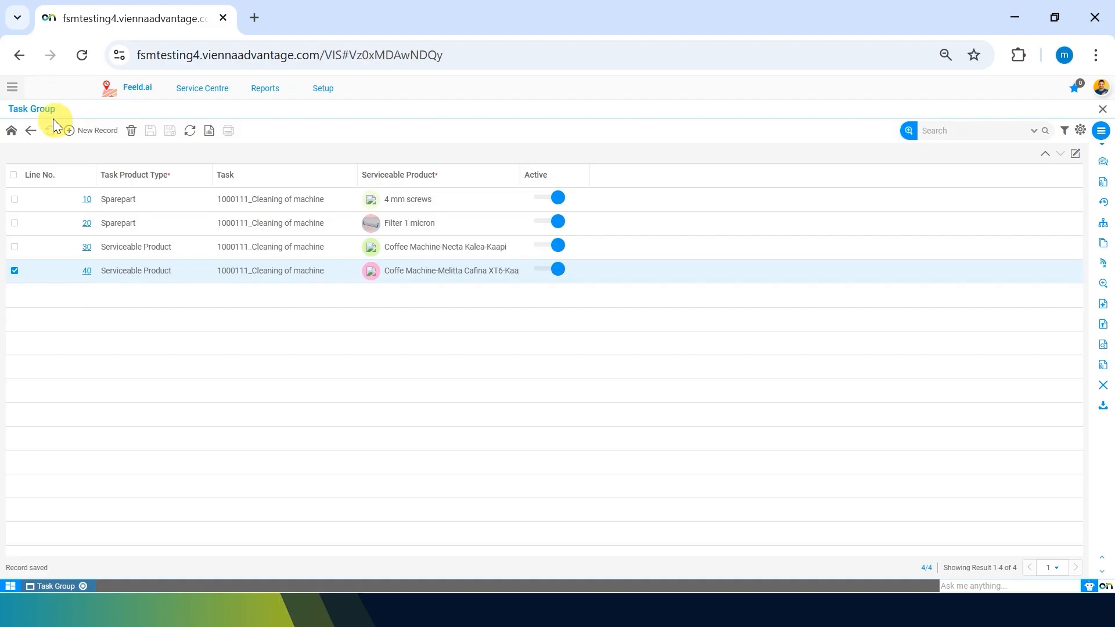
# - Return to the Cleaning of machine task and add the skill Mechanical at level Expert, saving the record
pyautogui.click(30, 130)
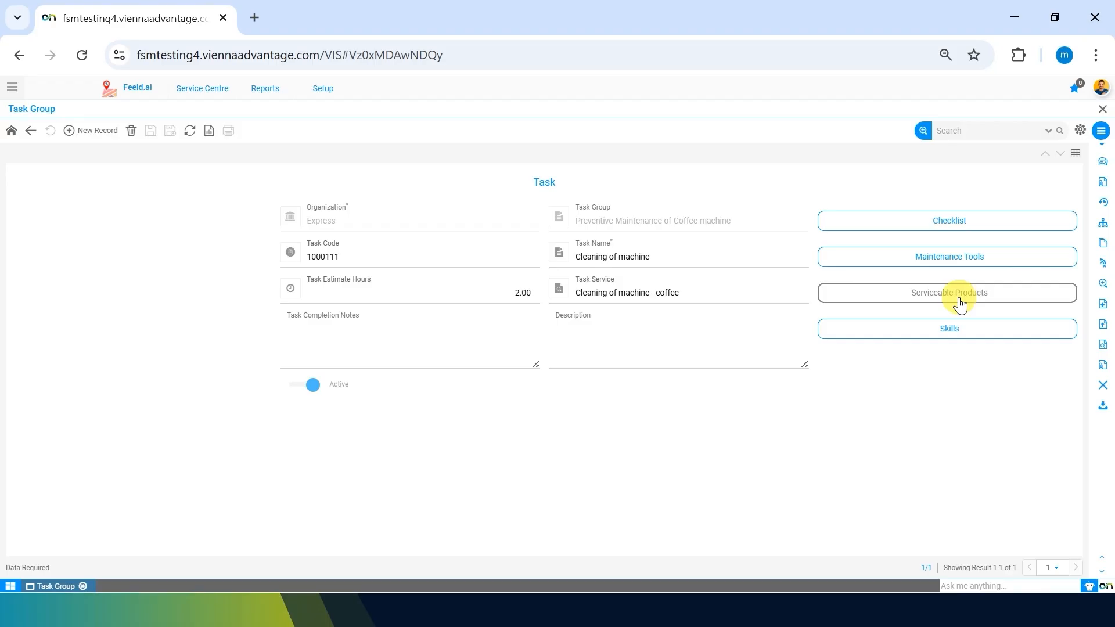
pyautogui.click(941, 328)
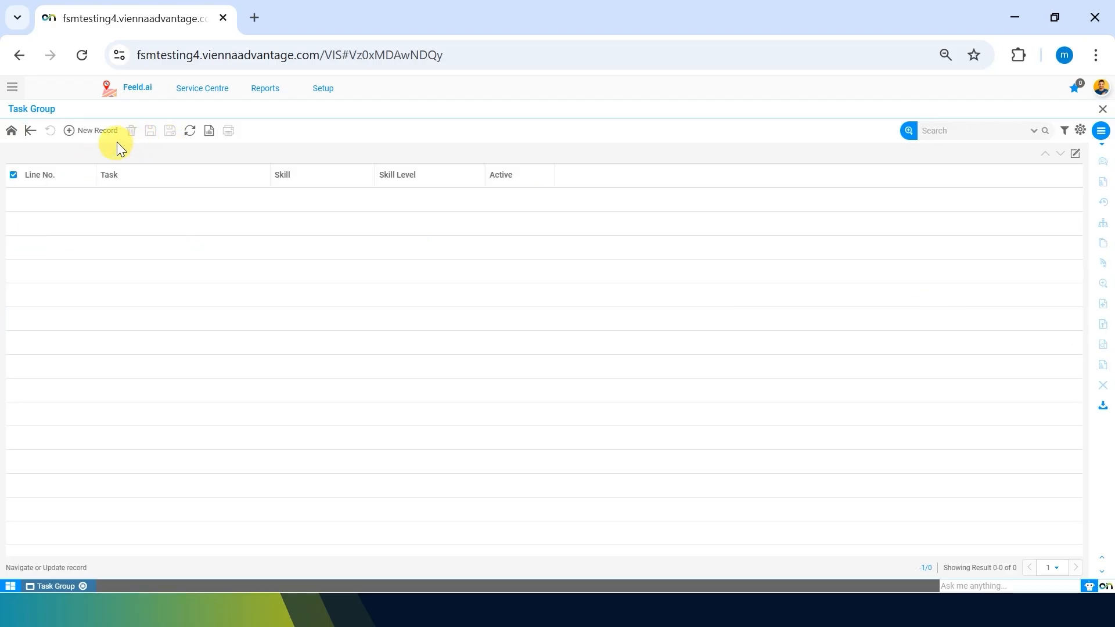
pyautogui.click(95, 137)
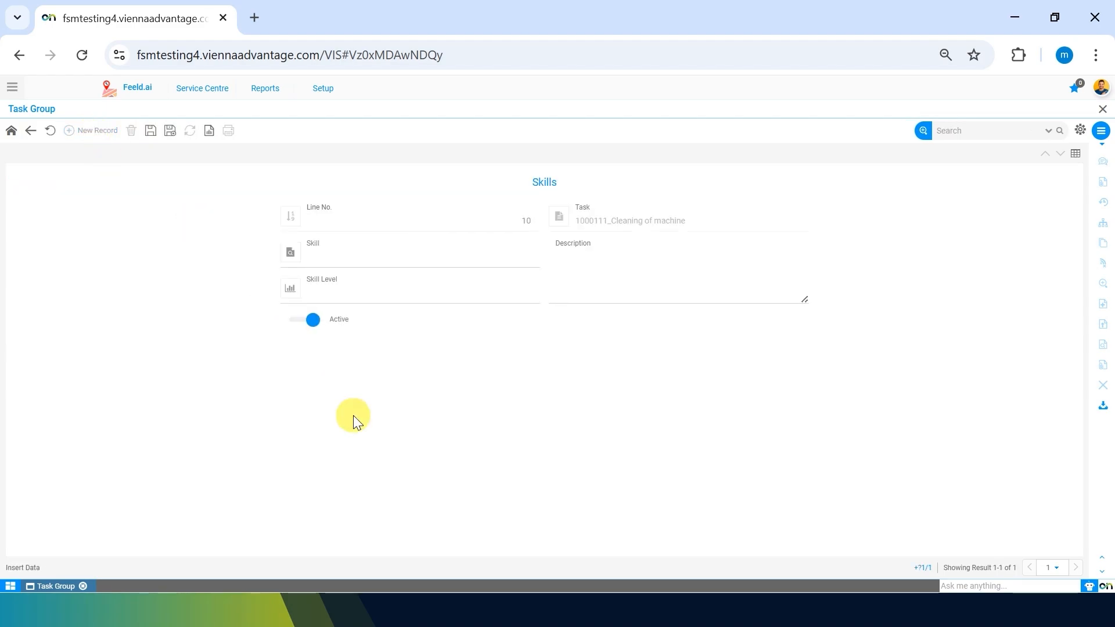
pyautogui.click(362, 266)
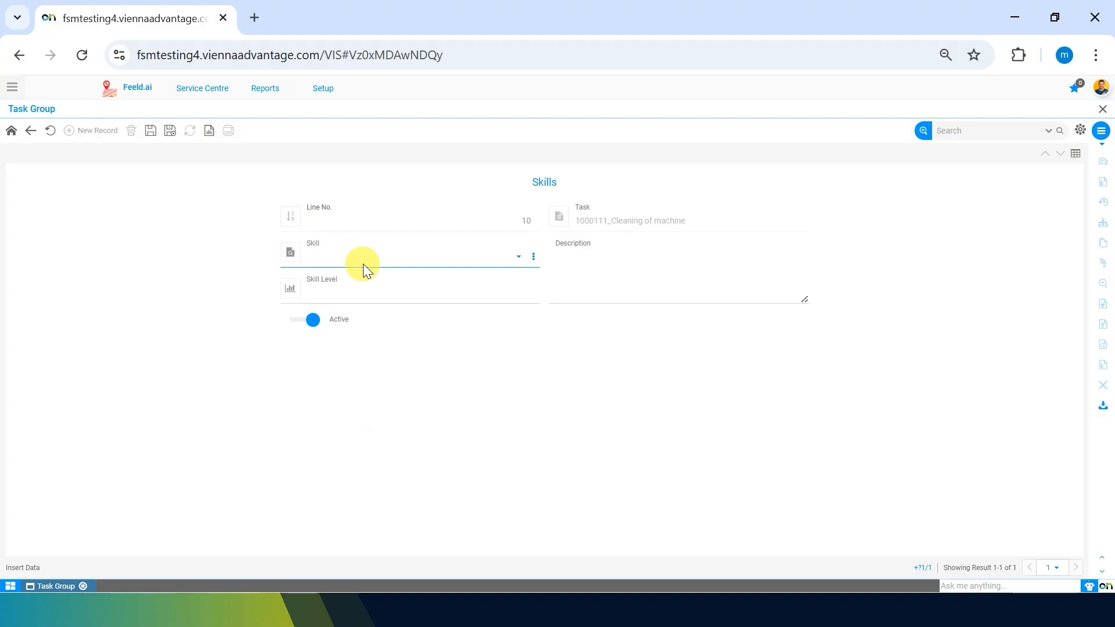
pyautogui.click(368, 260)
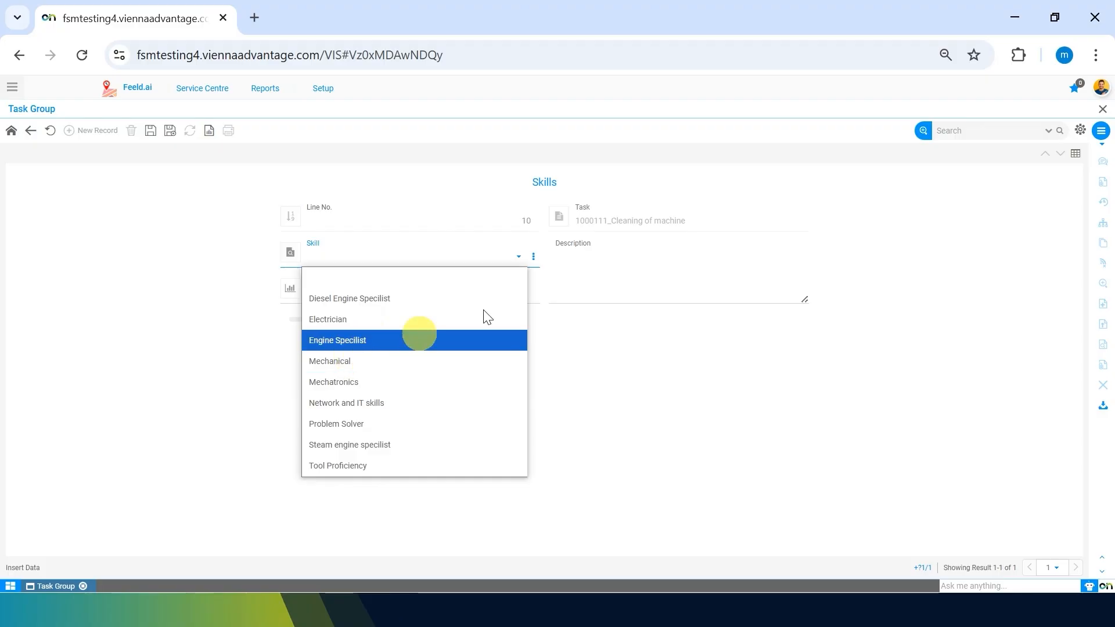
pyautogui.click(361, 363)
pyautogui.click(336, 292)
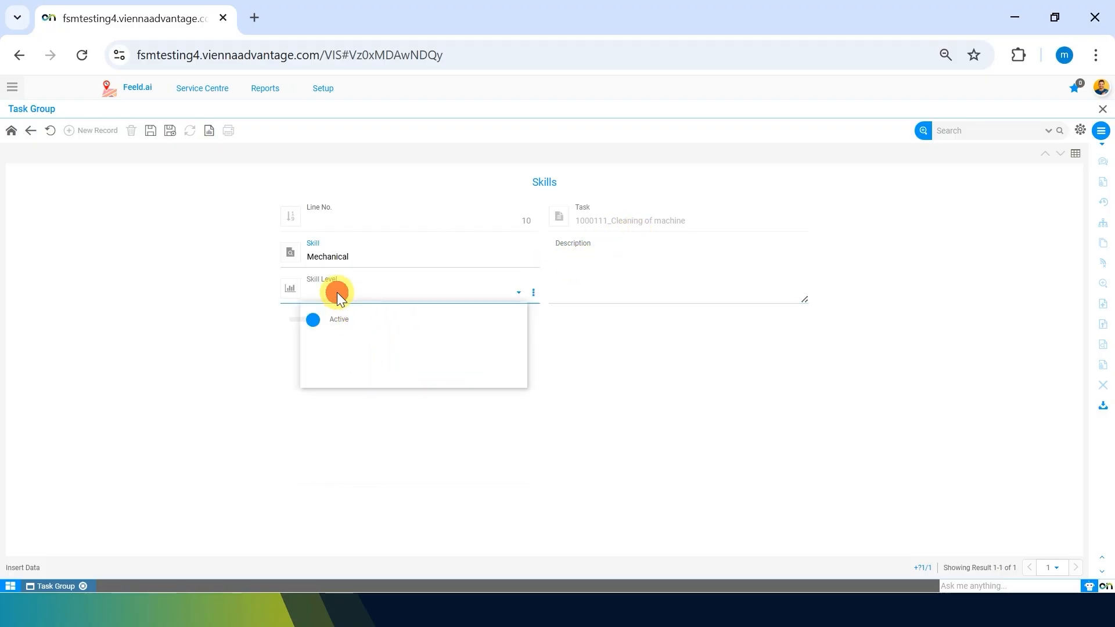
pyautogui.click(335, 378)
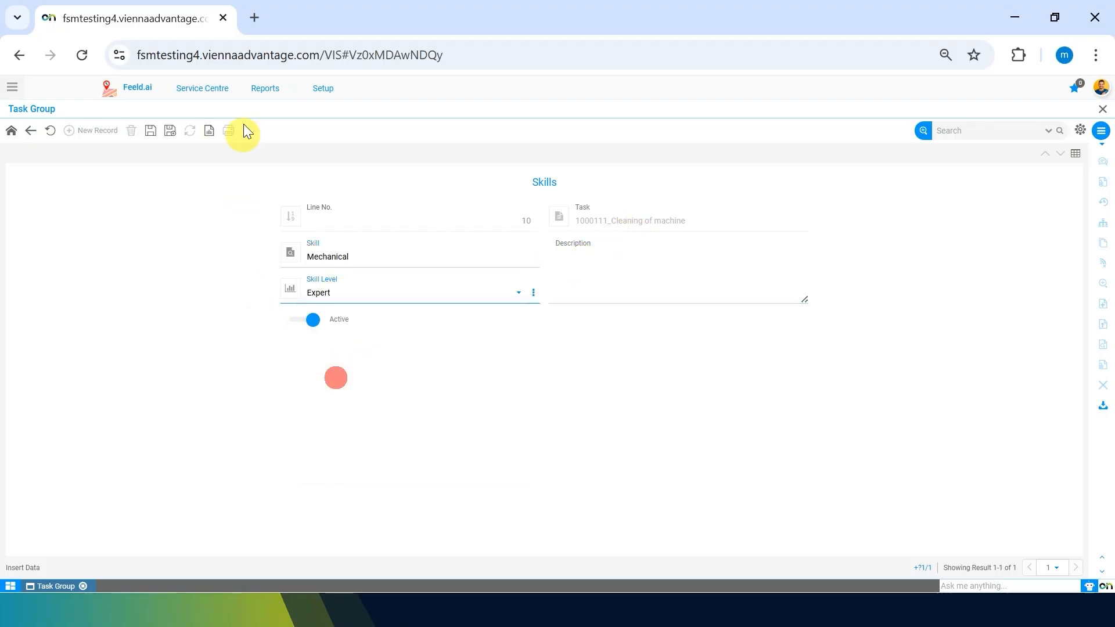
pyautogui.click(151, 130)
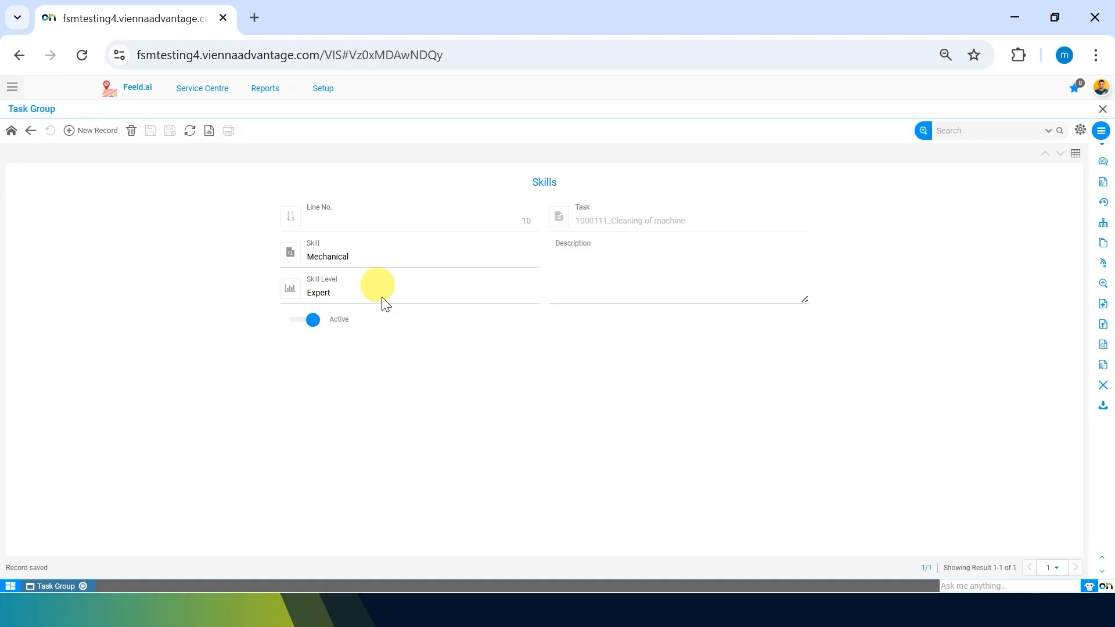
# - Add the skill Electrician at level Beginner, save the record and return to the Cleaning of machine task
pyautogui.click(81, 131)
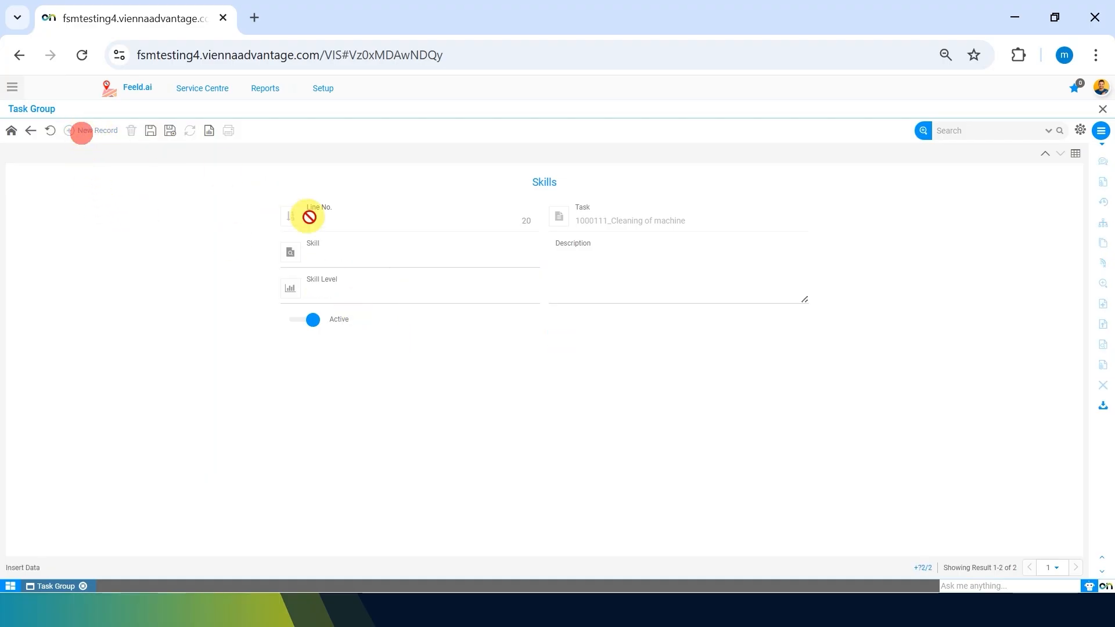
pyautogui.click(350, 256)
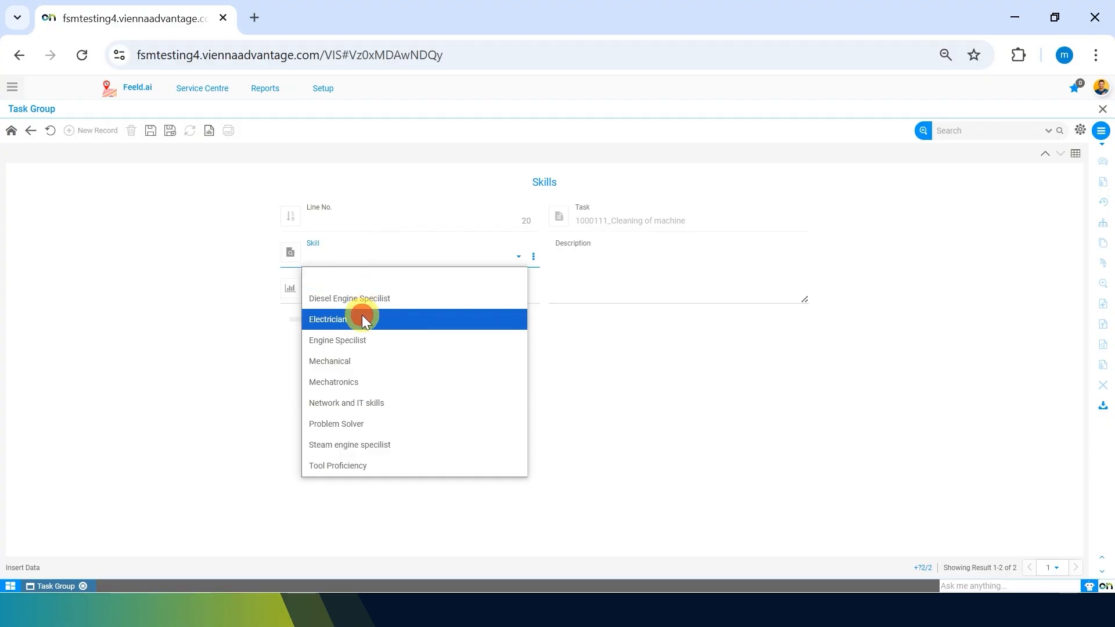
pyautogui.click(362, 318)
pyautogui.click(343, 292)
pyautogui.click(339, 336)
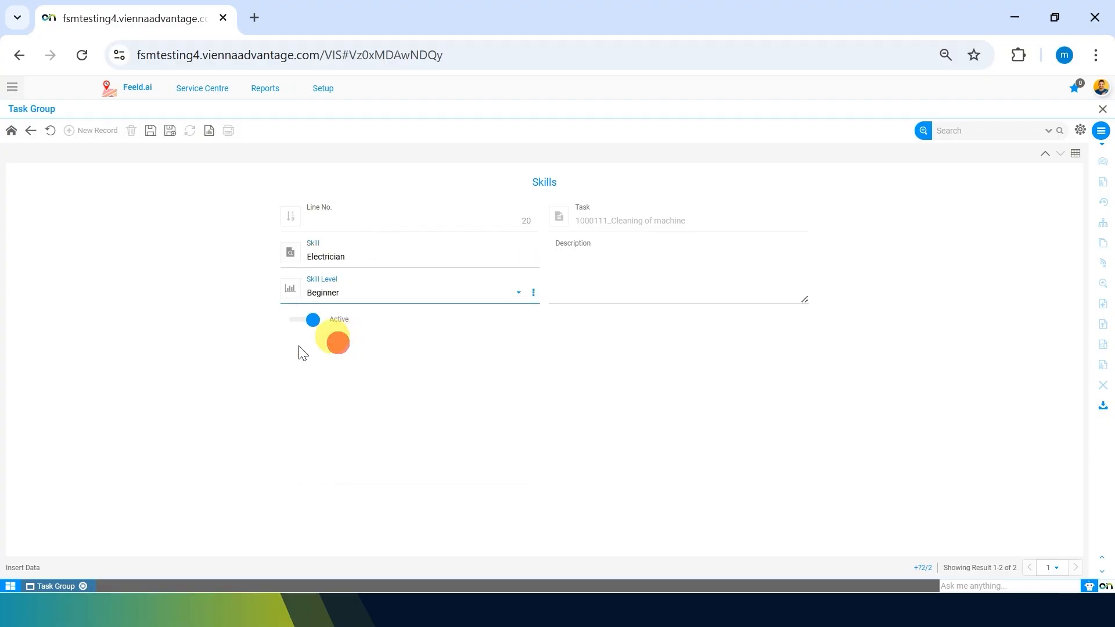
pyautogui.click(151, 131)
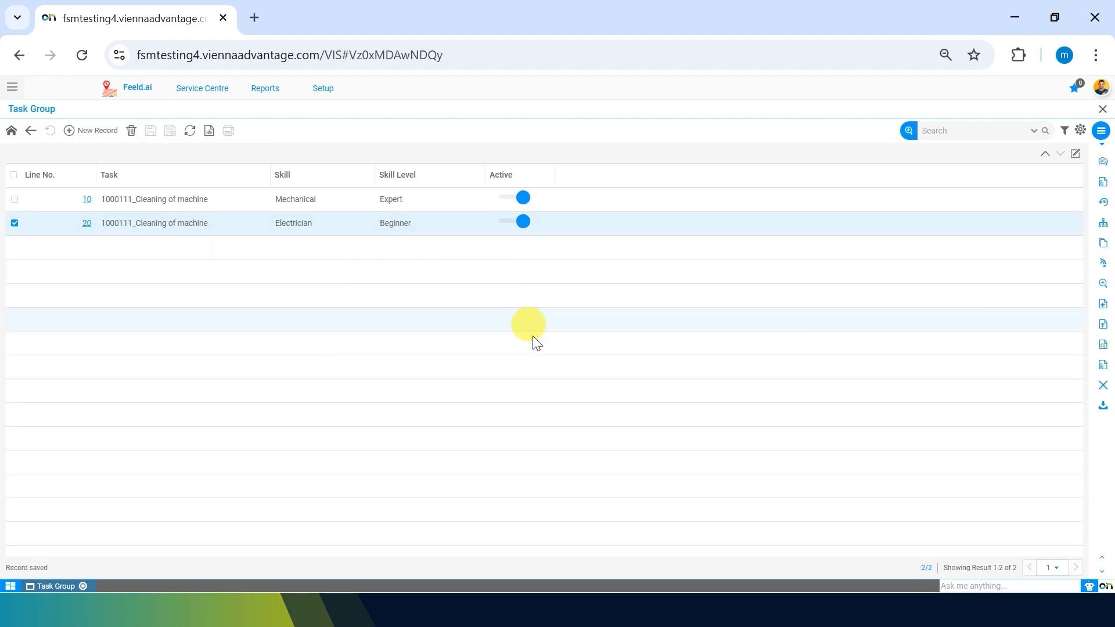
pyautogui.click(32, 132)
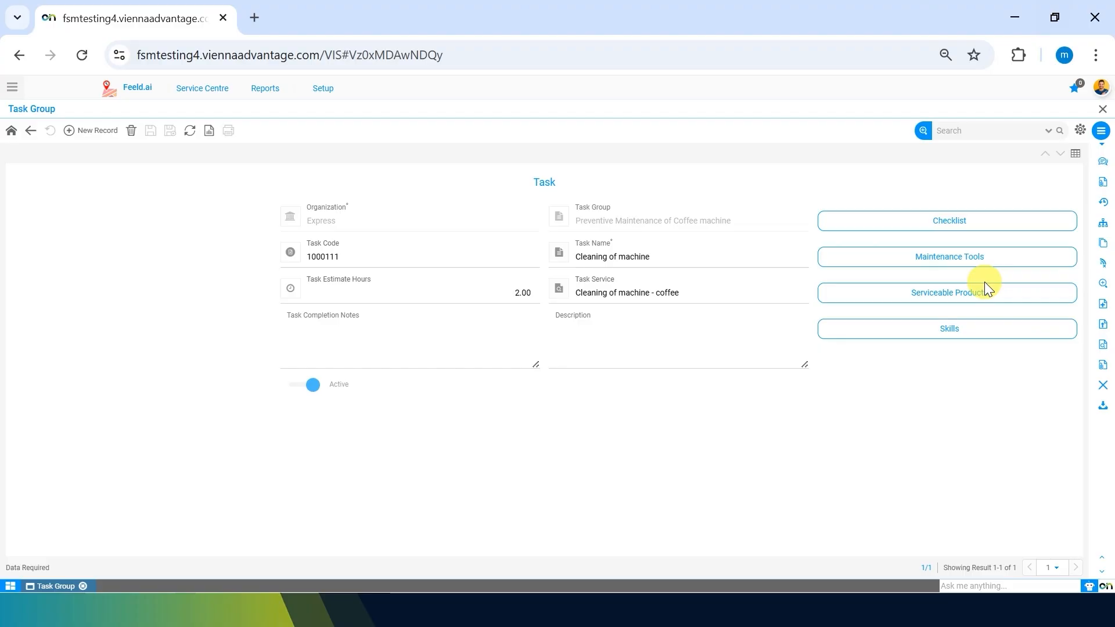
pyautogui.click(984, 336)
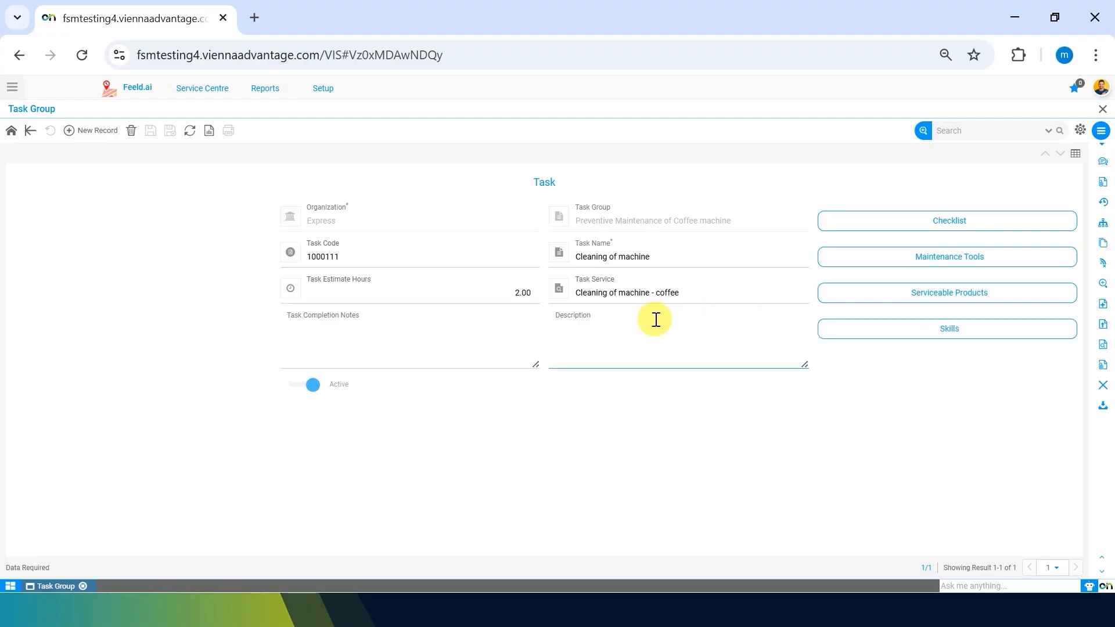
pyautogui.click(632, 259)
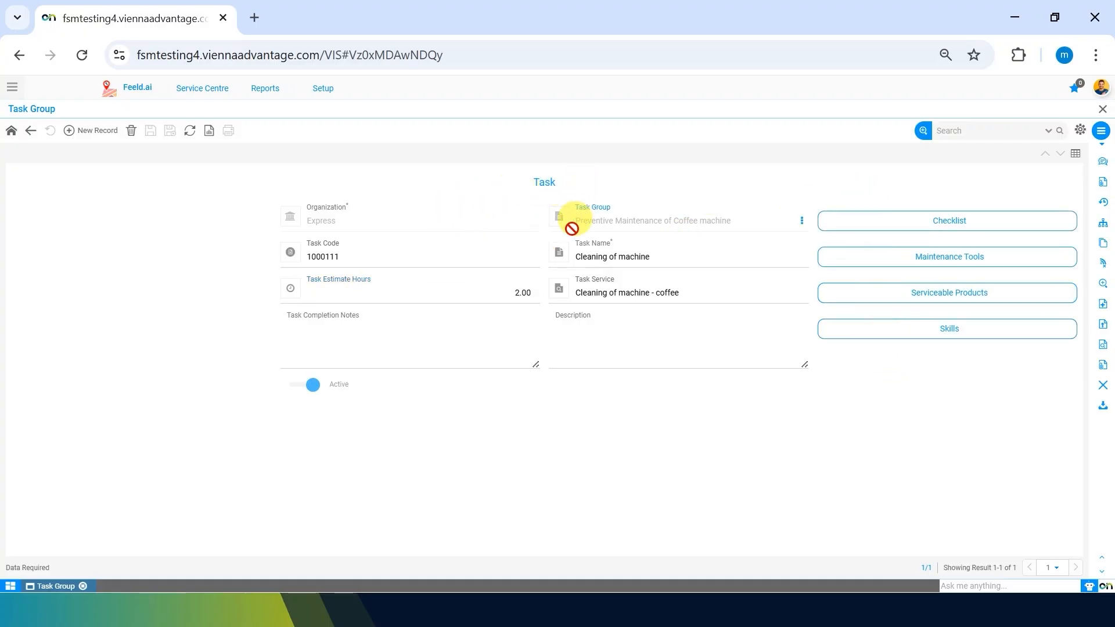
pyautogui.click(477, 450)
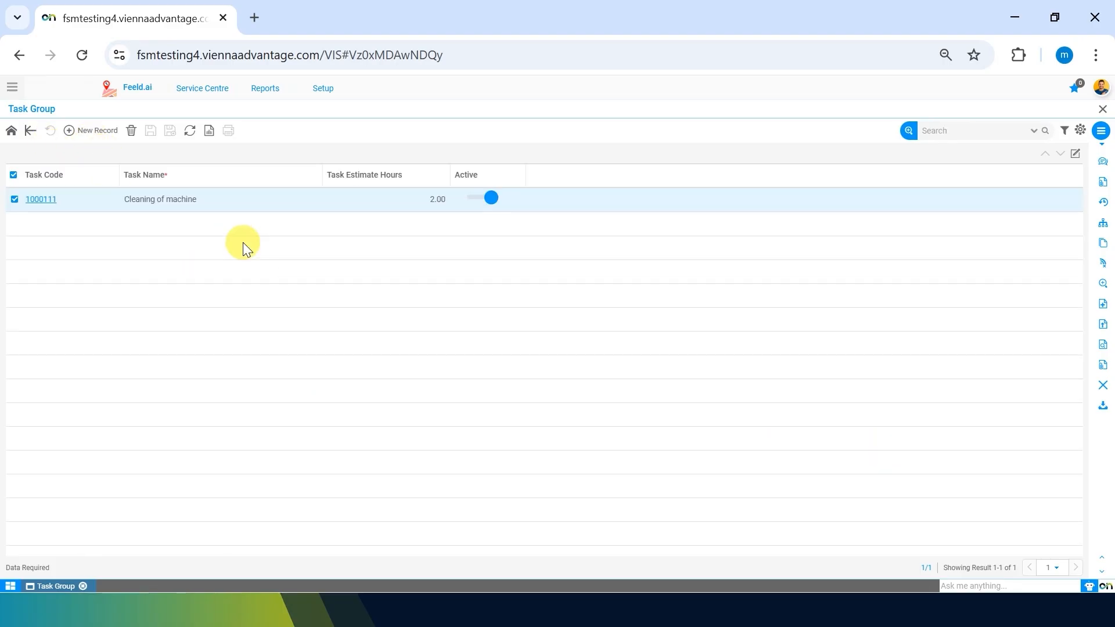
# - Add and save a new task named "Lubrication" with 1 estimated hour in the coffee machine preventive maintenance group
pyautogui.click(76, 131)
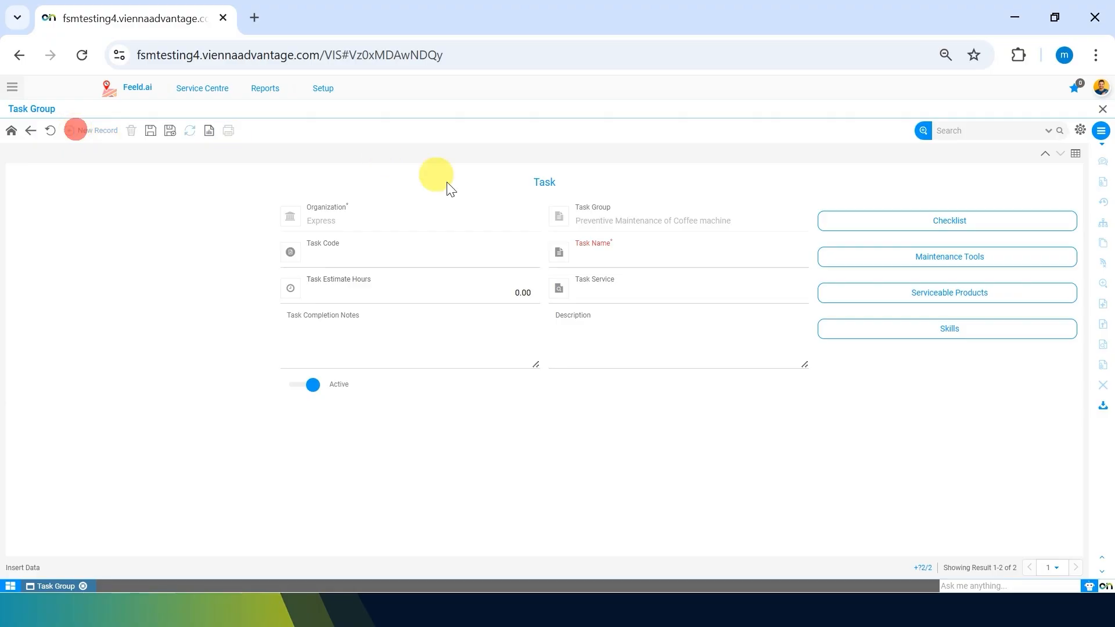
pyautogui.click(601, 254)
pyautogui.write('Lu')
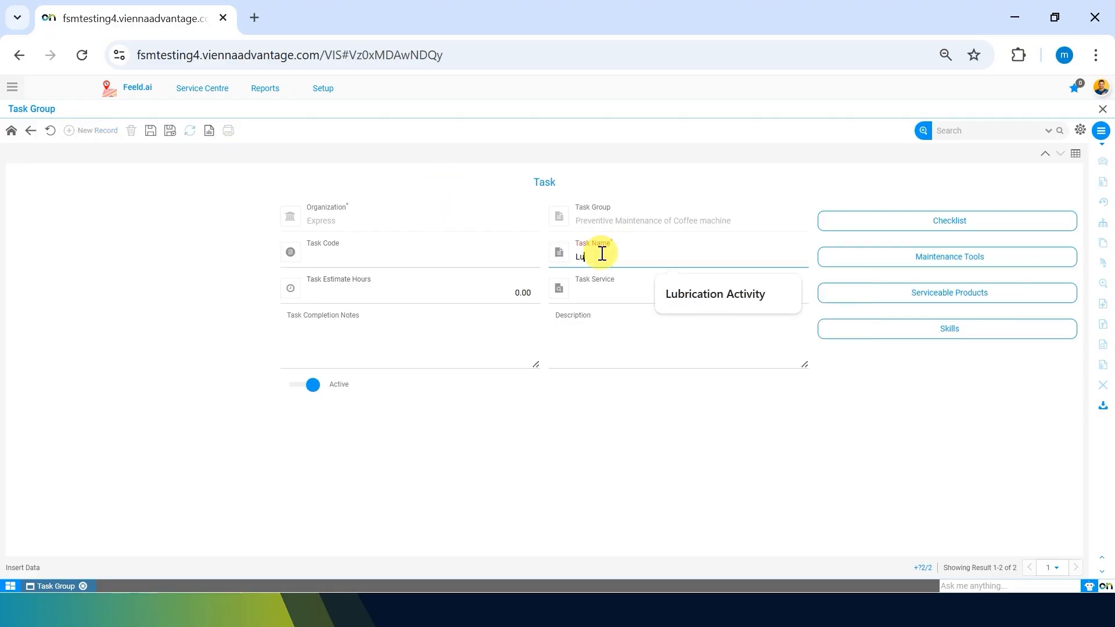
pyautogui.write('brication')
pyautogui.click(531, 470)
pyautogui.click(519, 294)
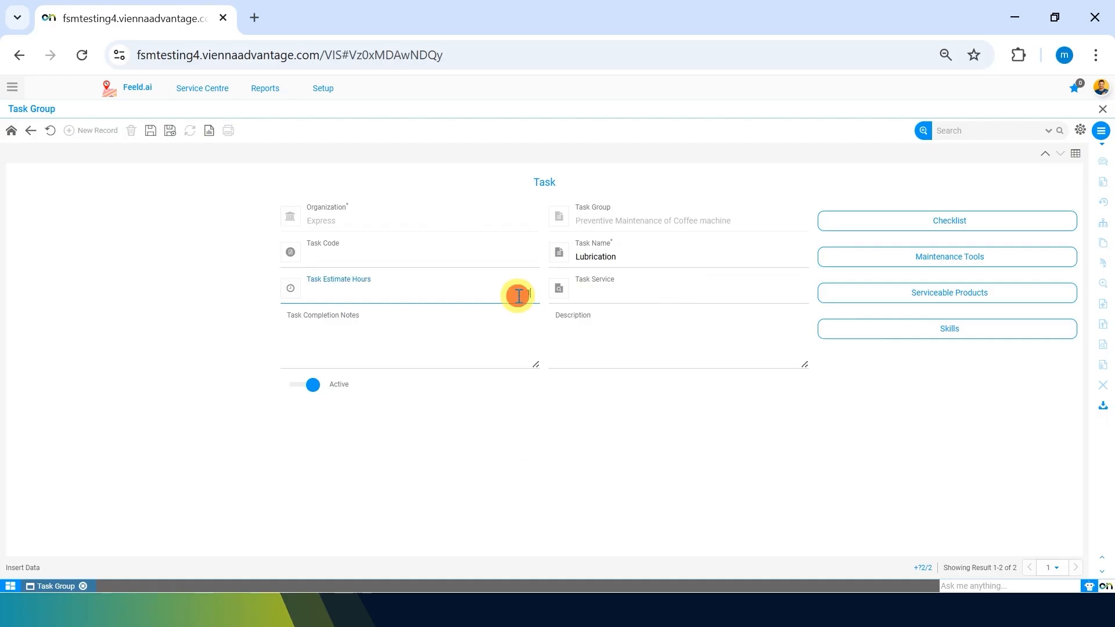
pyautogui.write('1')
pyautogui.click(493, 455)
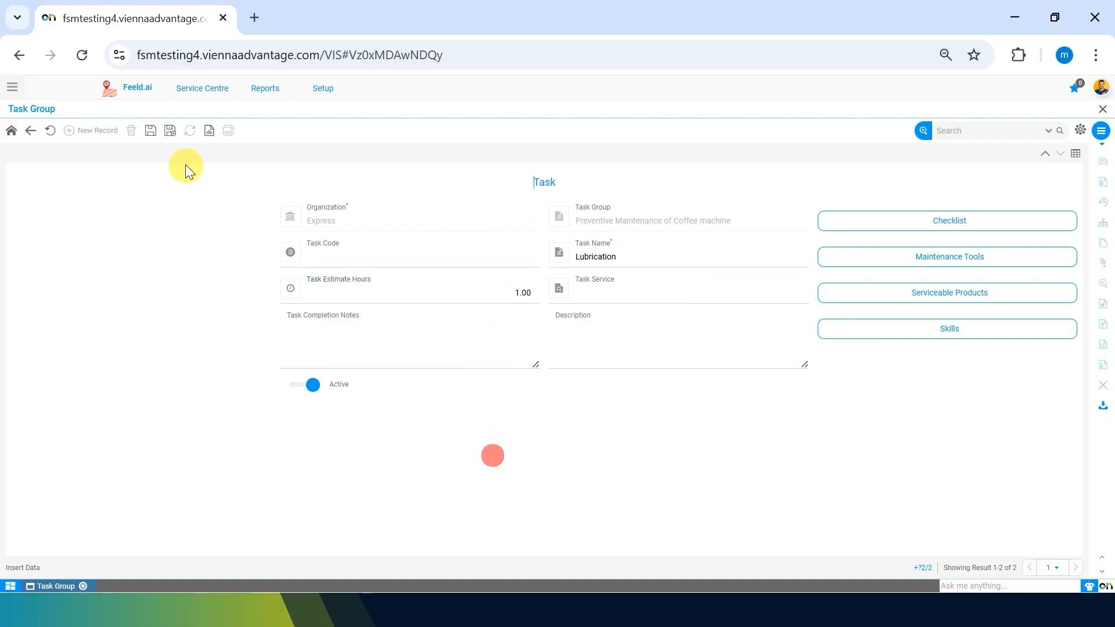
pyautogui.click(150, 130)
# - Set the Lubrication task's service to "Lubrication Services" and save the record
pyautogui.click(637, 295)
pyautogui.write('lubrica')
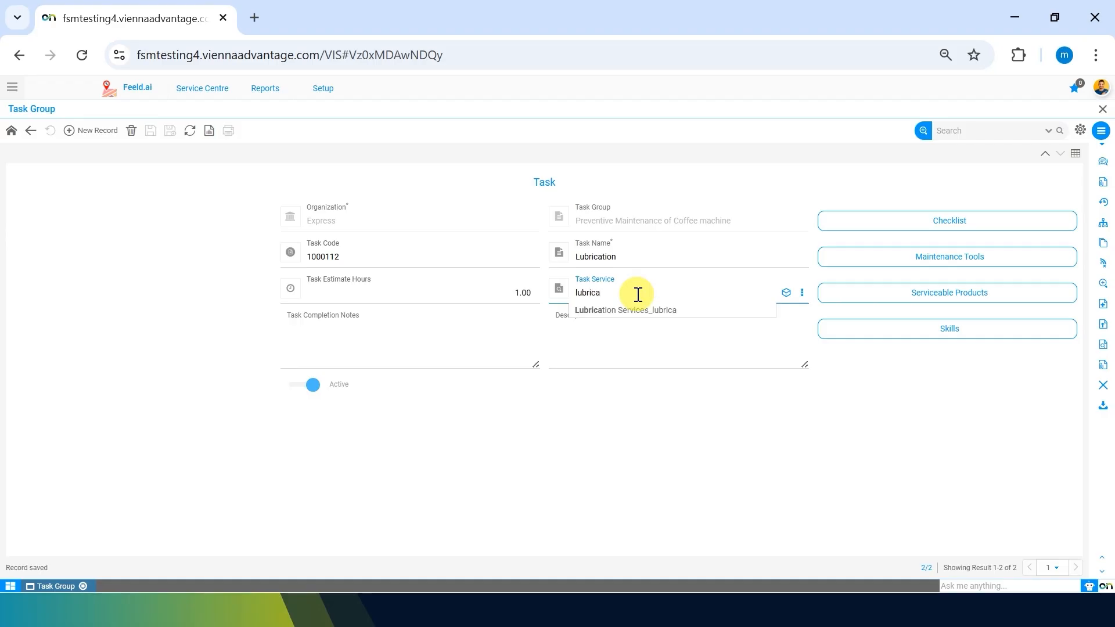
pyautogui.press('Down')
pyautogui.press('Return')
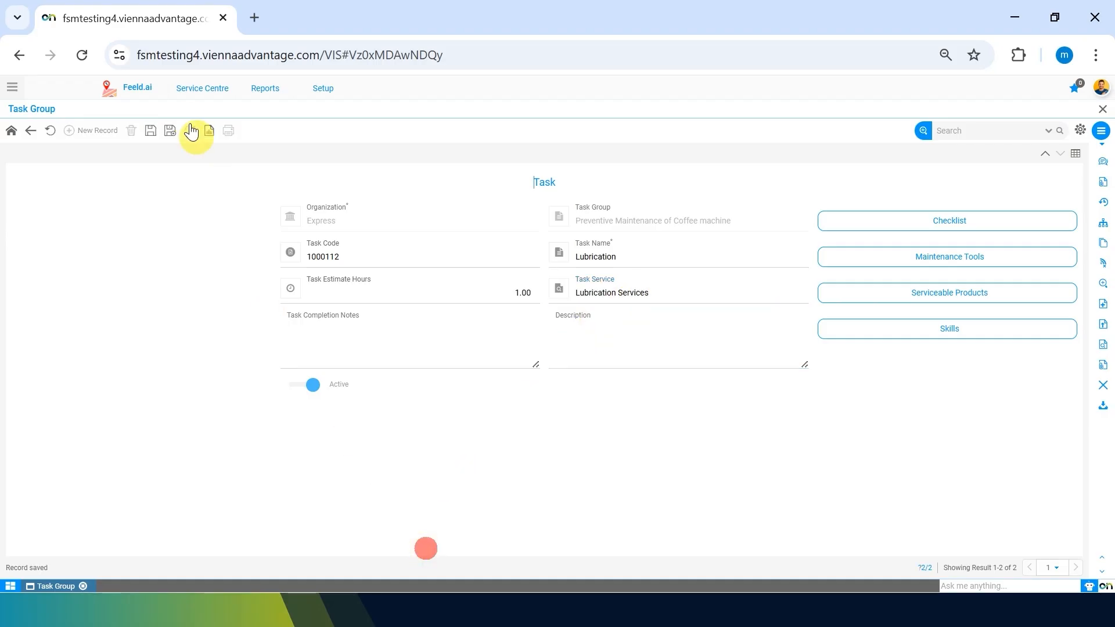
pyautogui.click(151, 132)
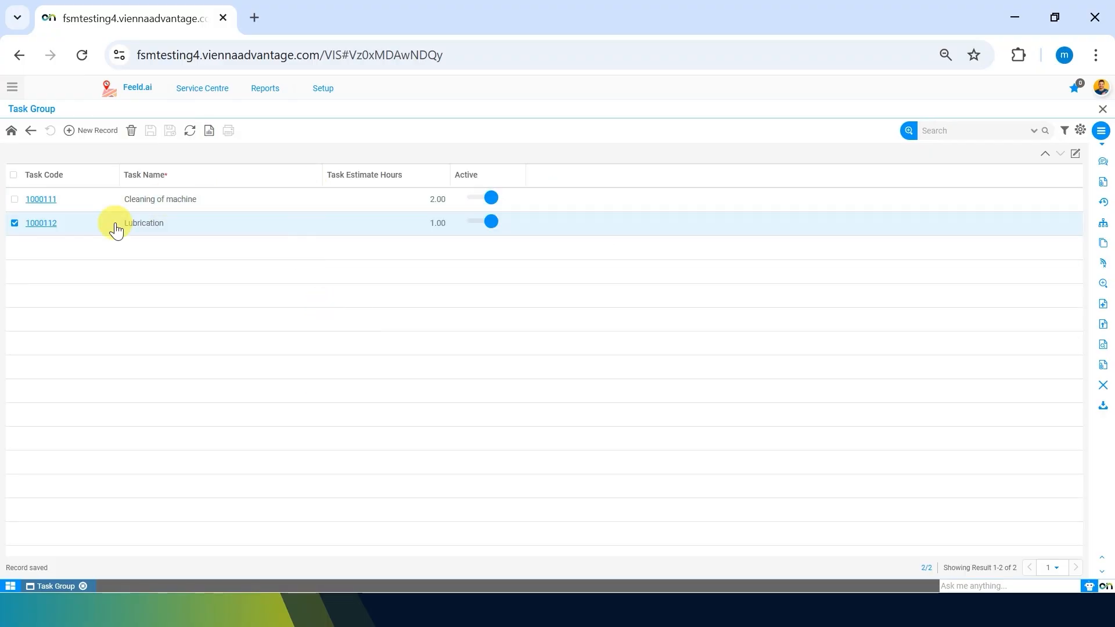
# - Add the checklist item "Use mobil 460 oil" with expected result "Used mobil 460" to the Lubrication task and save it
pyautogui.click(28, 221)
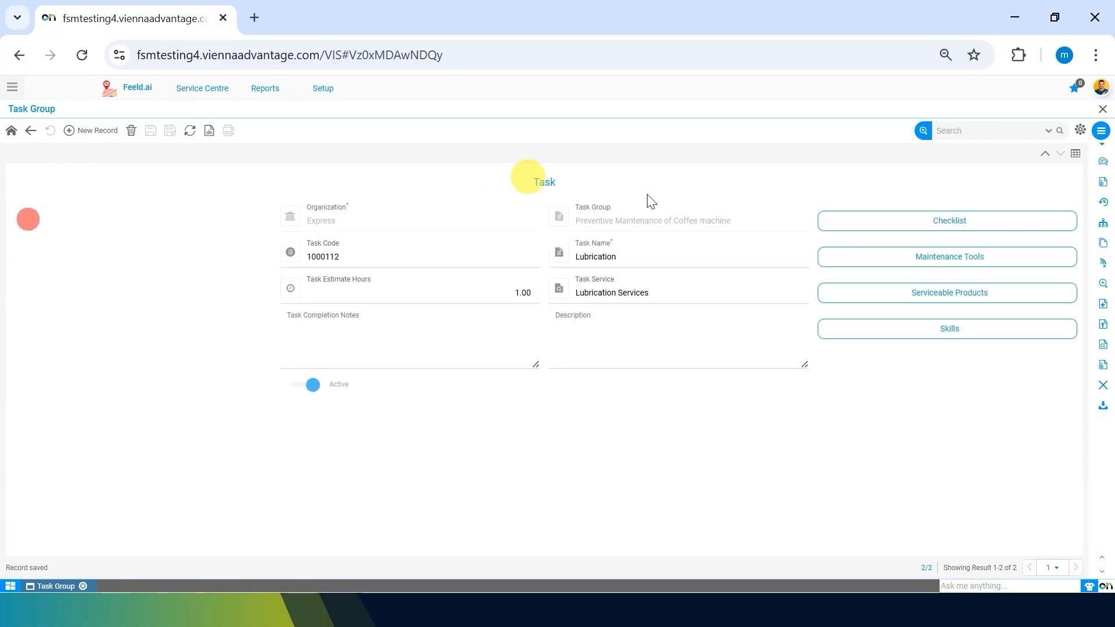
pyautogui.click(902, 221)
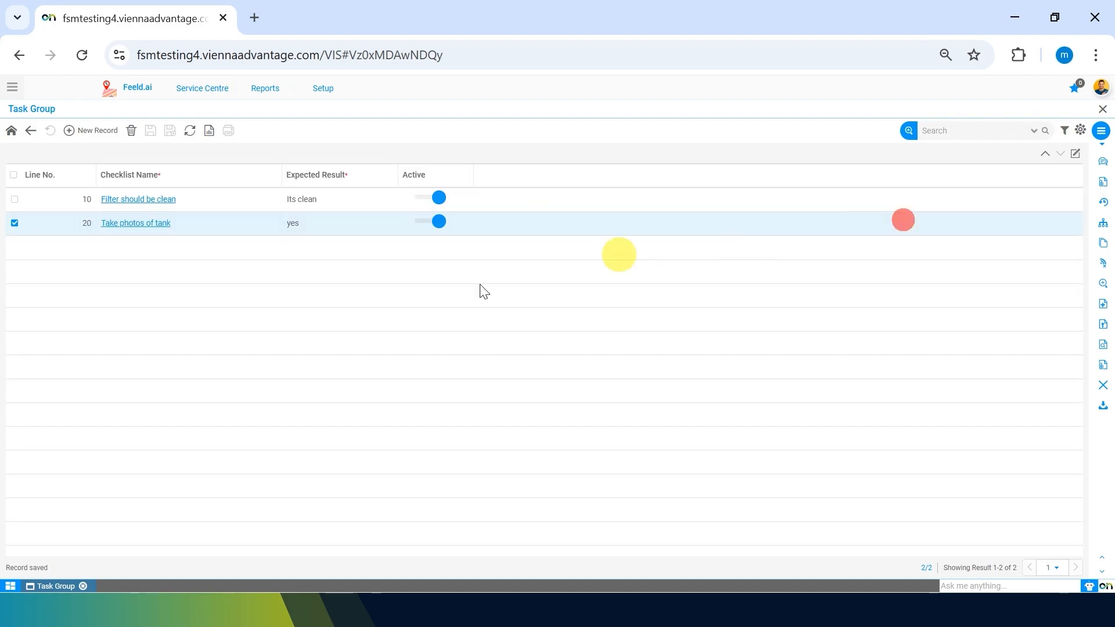
pyautogui.click(78, 130)
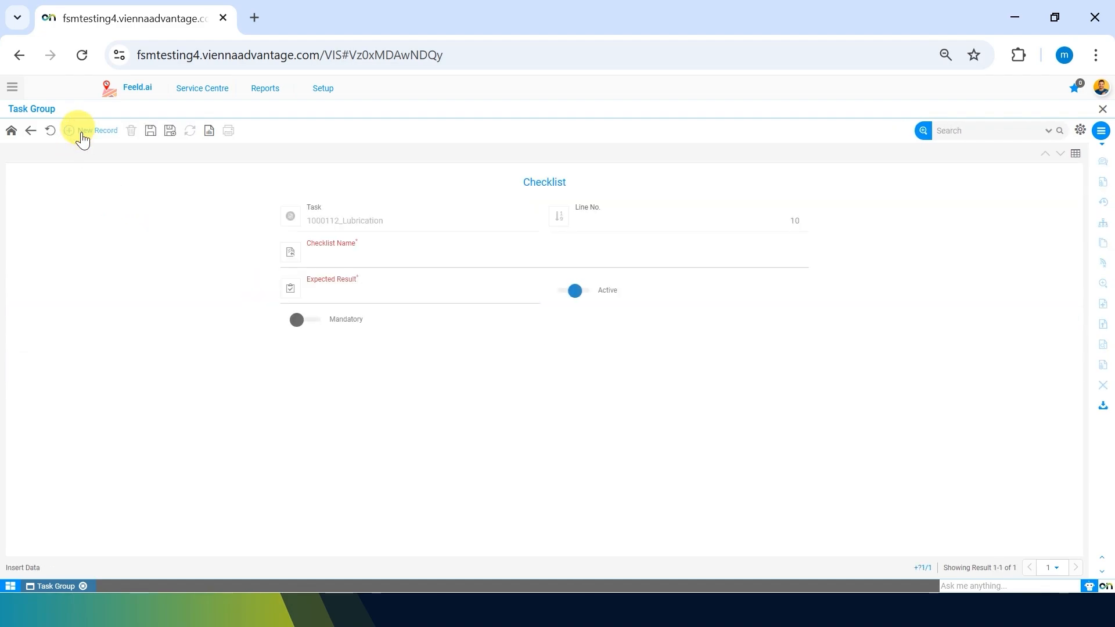
pyautogui.click(395, 260)
pyautogui.click(168, 378)
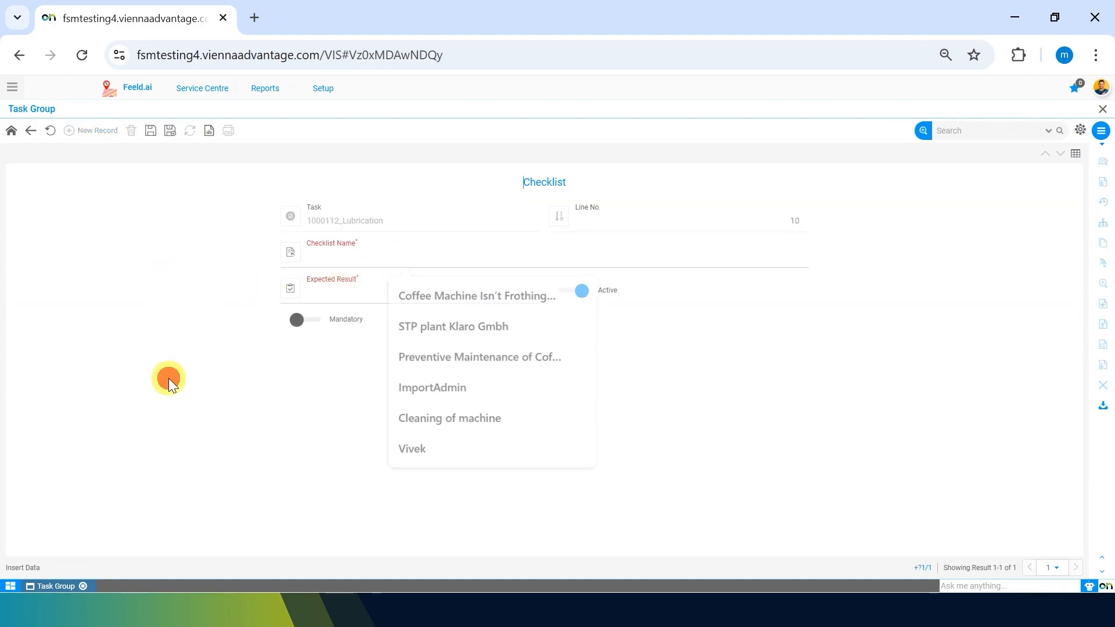
pyautogui.click(356, 249)
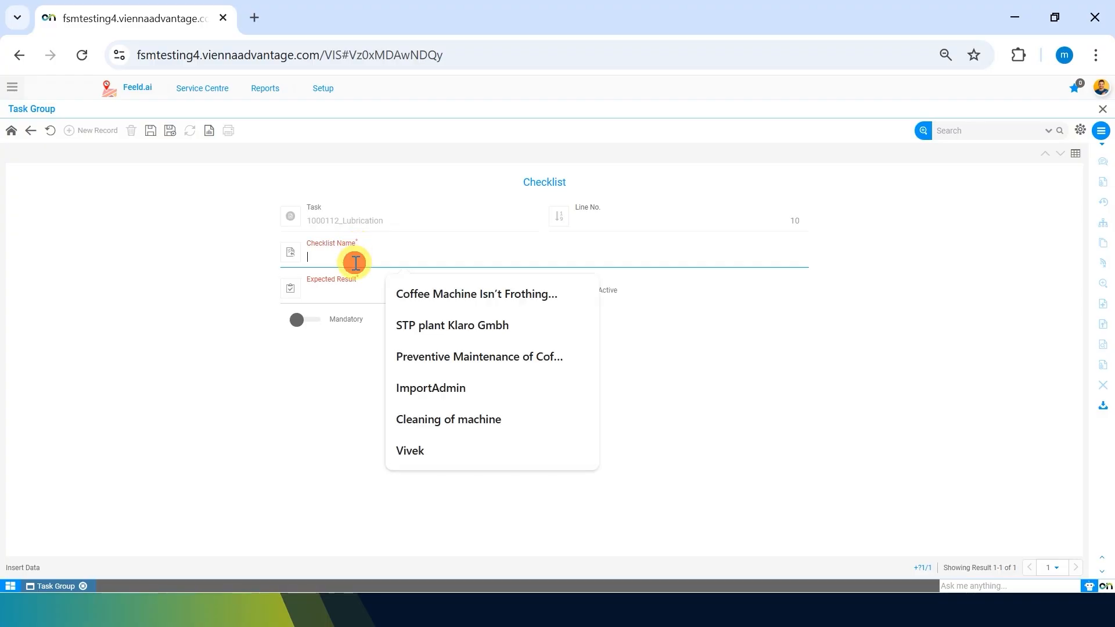
pyautogui.write('Use mobil 460 oil')
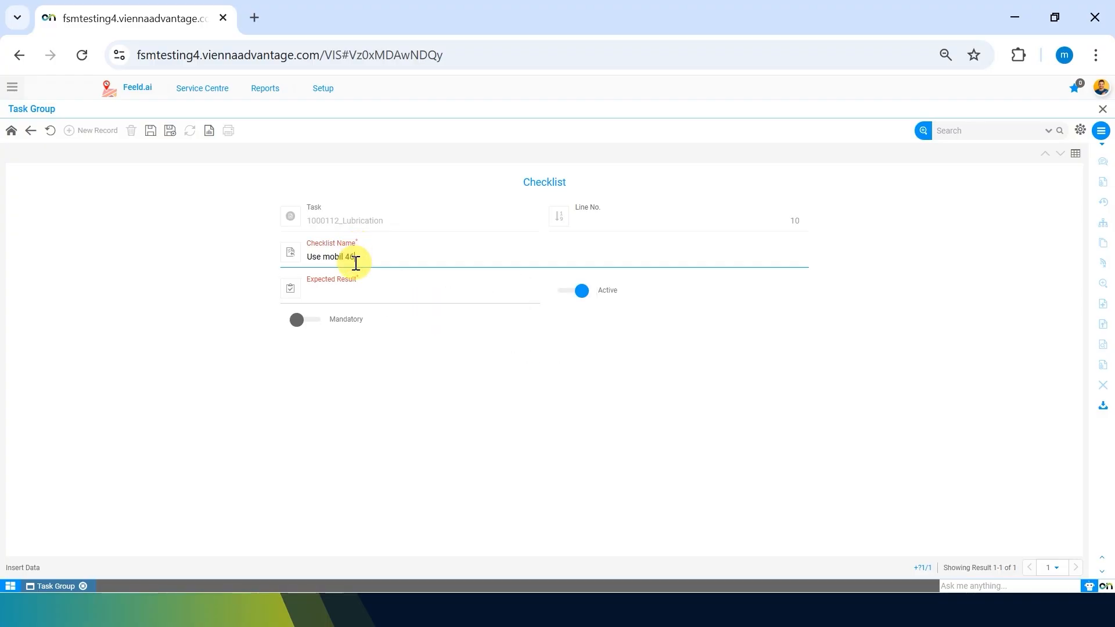
pyautogui.click(371, 292)
pyautogui.write('Used mobil')
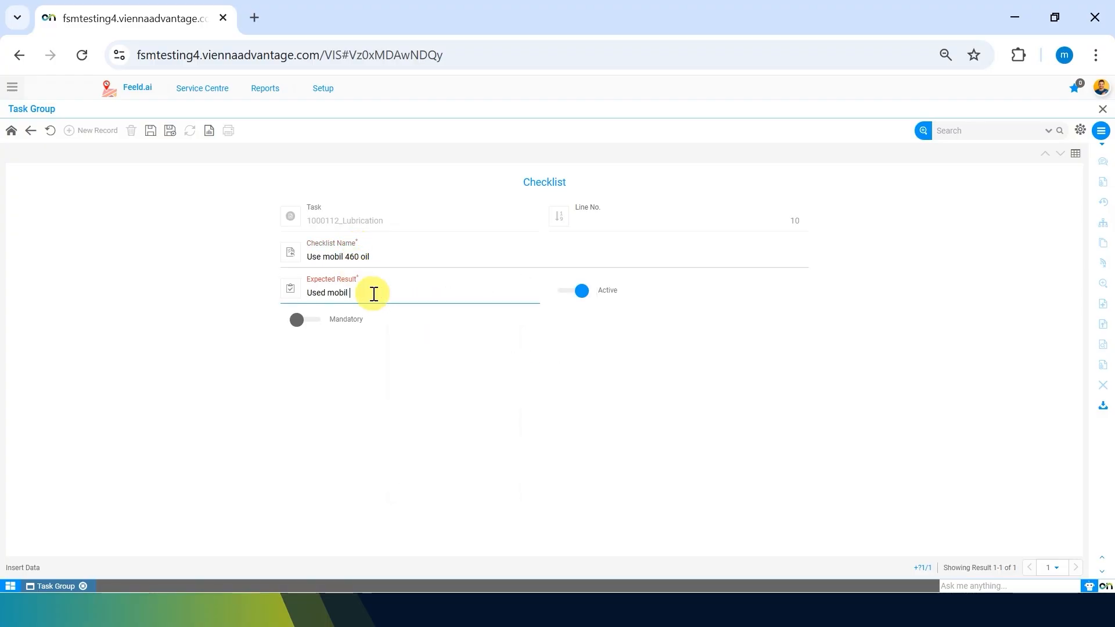
pyautogui.write('460')
pyautogui.click(150, 130)
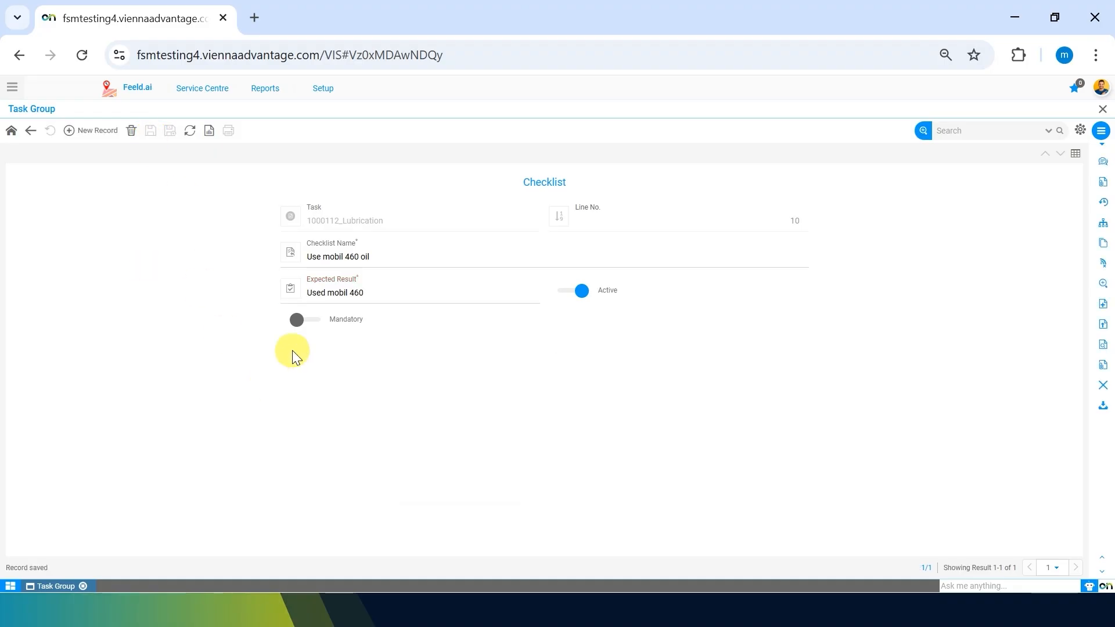
# - Start a second checklist record for the Lubrication task
pyautogui.click(80, 133)
pyautogui.click(342, 251)
pyautogui.write('u')
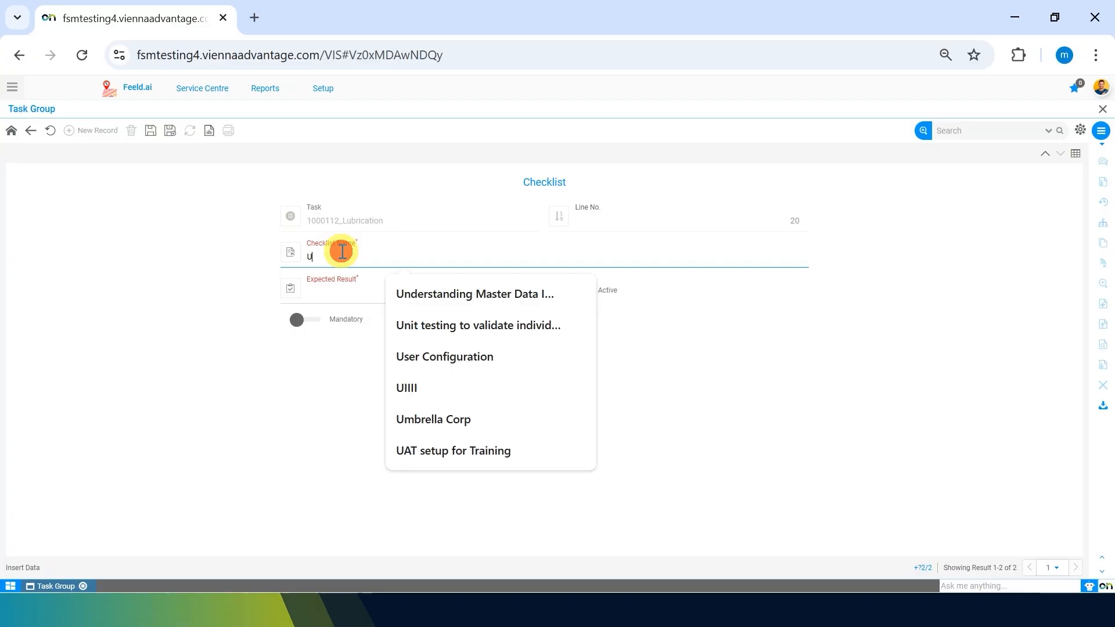
pyautogui.write('se Grease')
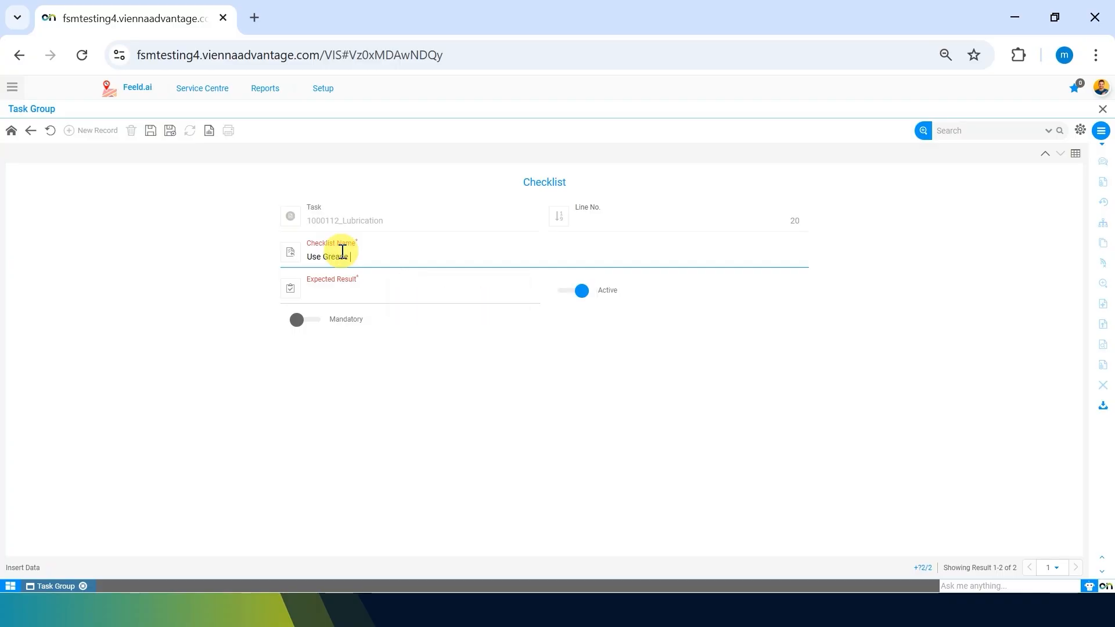
pyautogui.write(' Gu')
pyautogui.press('BackSpace')
pyautogui.press('BackSpace')
pyautogui.press('BackSpace')
pyautogui.press('BackSpace')
pyautogui.press('BackSpace')
pyautogui.press('BackSpace')
pyautogui.press('BackSpace')
pyautogui.press('BackSpace')
pyautogui.press('BackSpace')
pyautogui.press('BackSpace')
pyautogui.press('BackSpace')
pyautogui.press('BackSpace')
pyautogui.press('BackSpace')
# - Name the checklist item "Do lubricate bearings -5 grm" with expected result "5 grm done", save it and return to the Lubrication task
pyautogui.write('Do lubricate bearing ')
pyautogui.write(' -5 grm')
pyautogui.click(341, 292)
pyautogui.write('5 grm done')
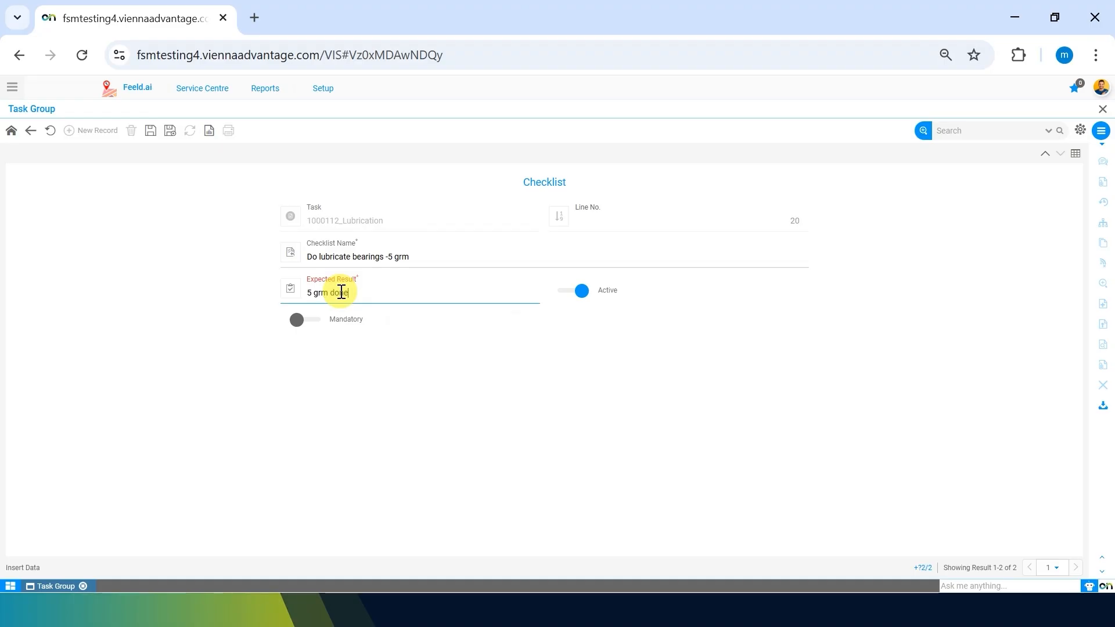
pyautogui.click(150, 130)
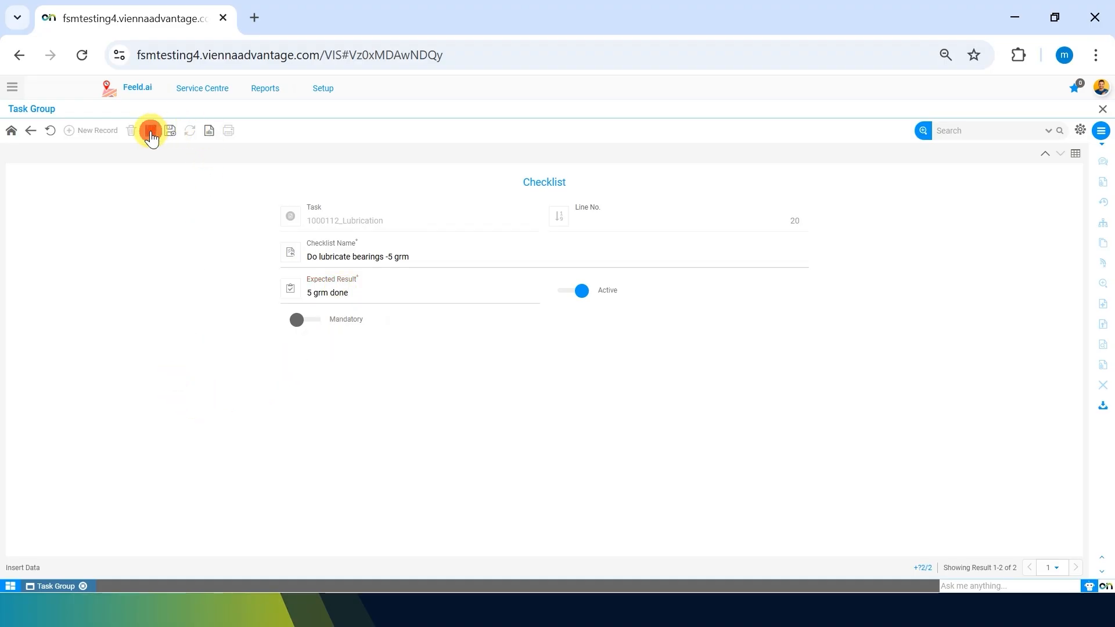
pyautogui.click(30, 131)
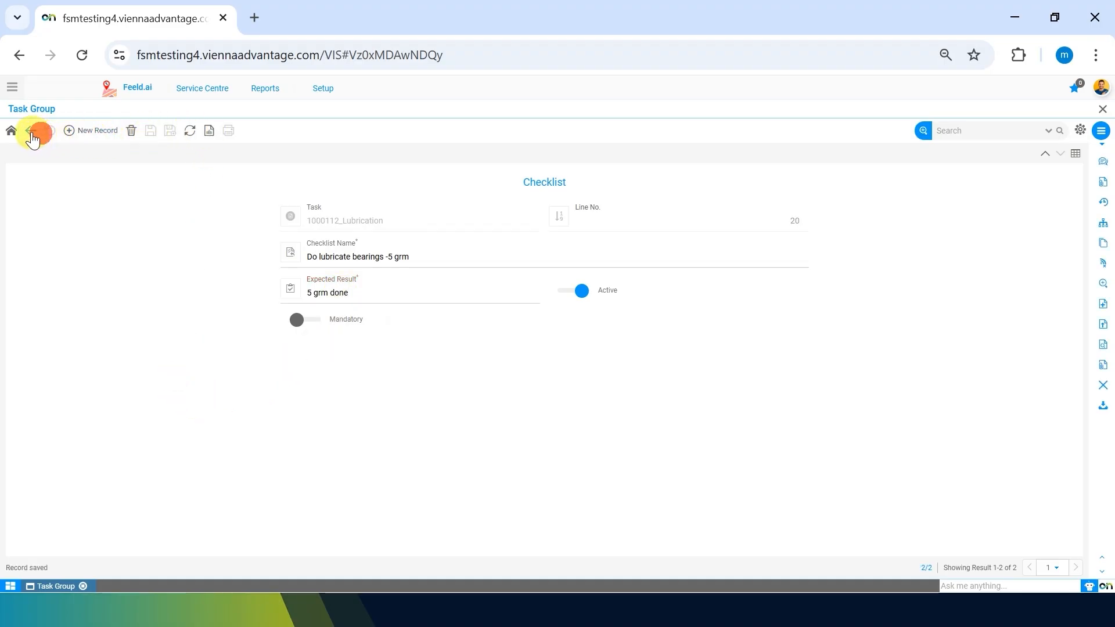
pyautogui.click(30, 131)
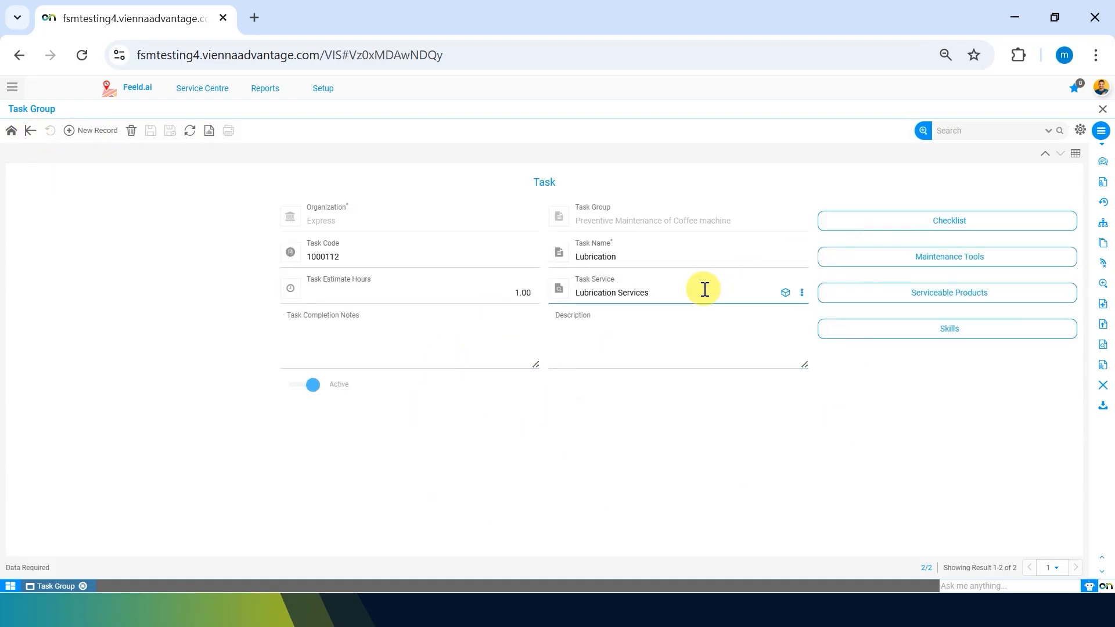
# - Add the maintenance tool Screw Driver to the Lubrication task, save the record and return to the task
pyautogui.click(892, 257)
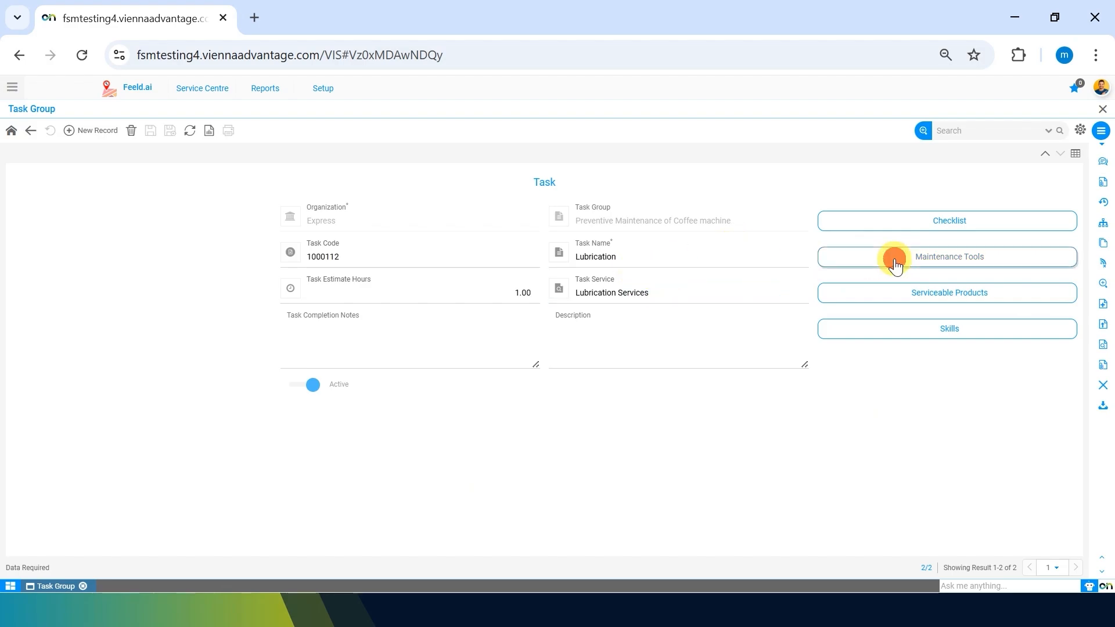
pyautogui.click(103, 141)
pyautogui.click(348, 252)
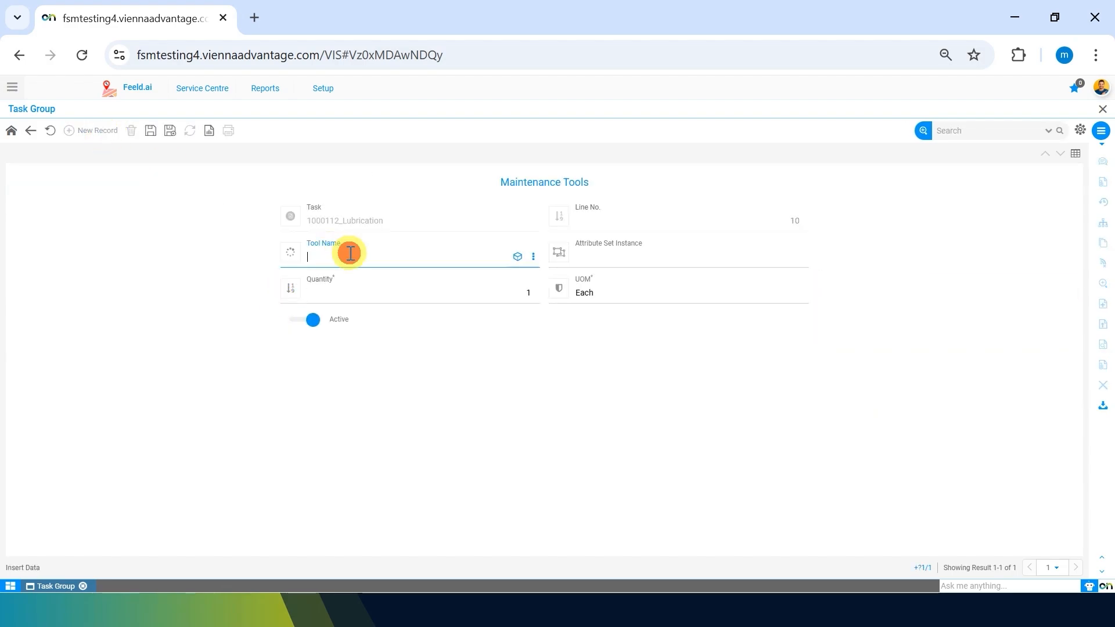
pyautogui.write('screw')
pyautogui.press('Down')
pyautogui.press('Down')
pyautogui.press('Down')
pyautogui.press('Return')
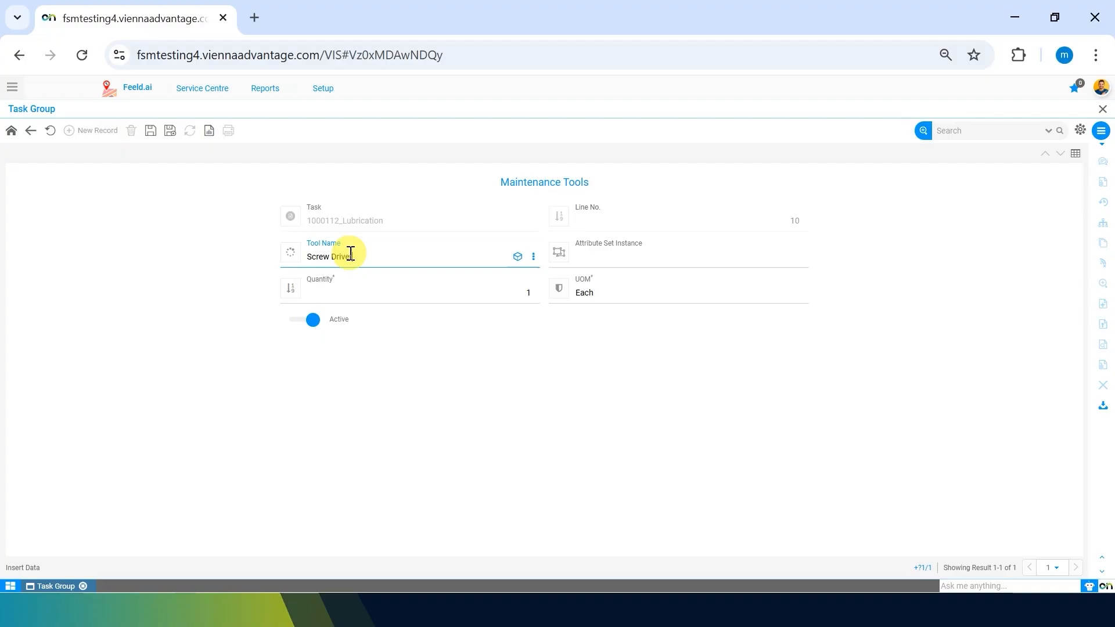
pyautogui.click(150, 131)
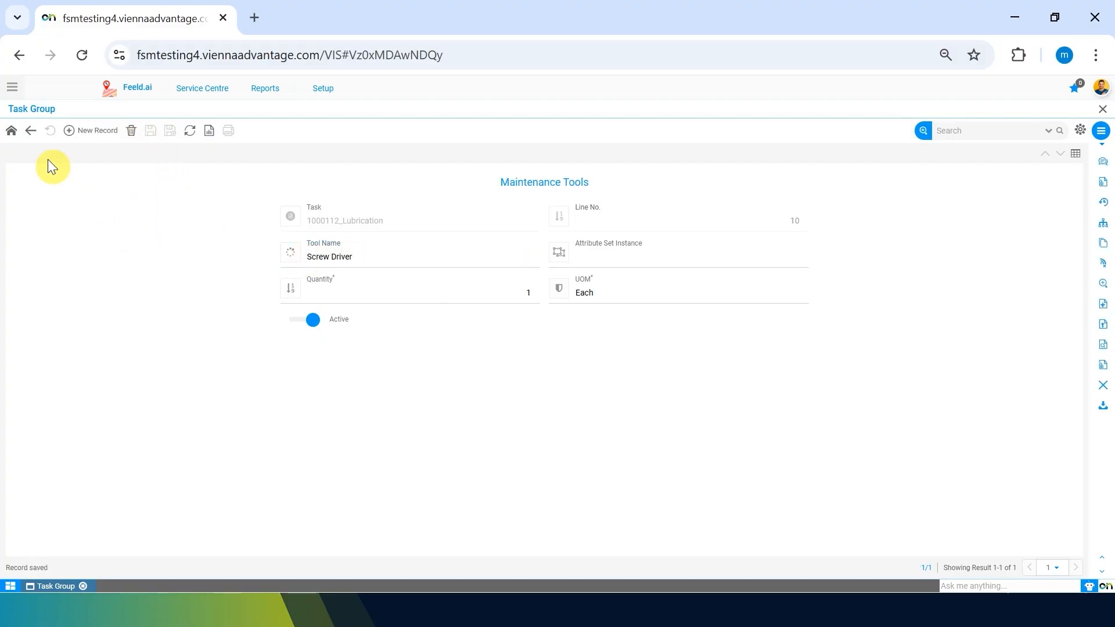
pyautogui.click(30, 132)
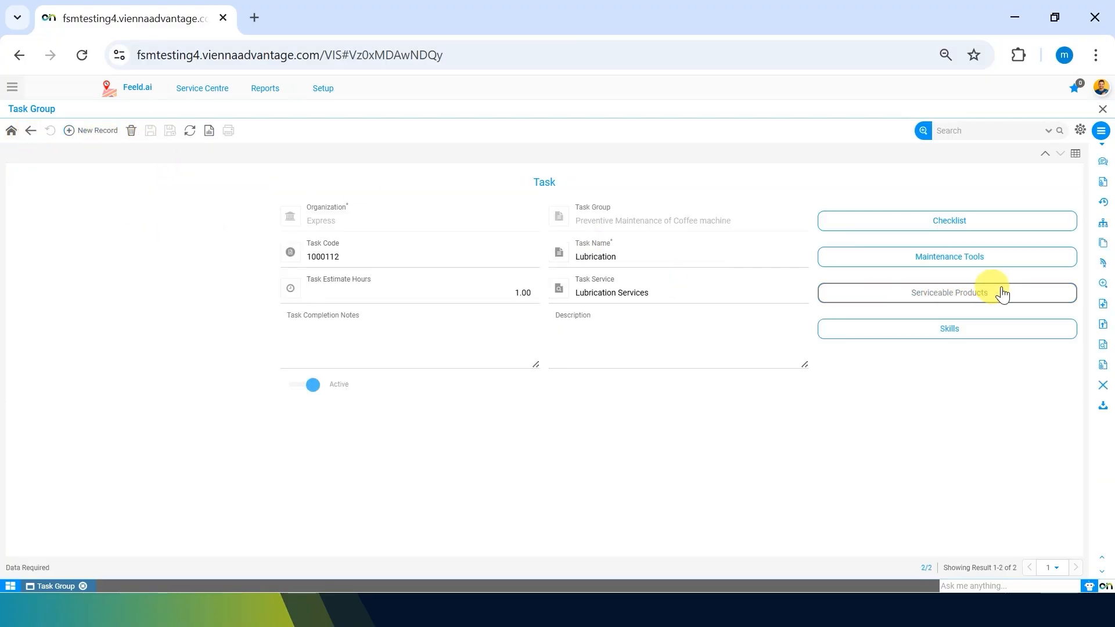
# - Add and save a record of task product type Serviceable Product for "Coffee Machine-Necta Kalea-Kaapi" on the Lubrication task
pyautogui.click(1003, 292)
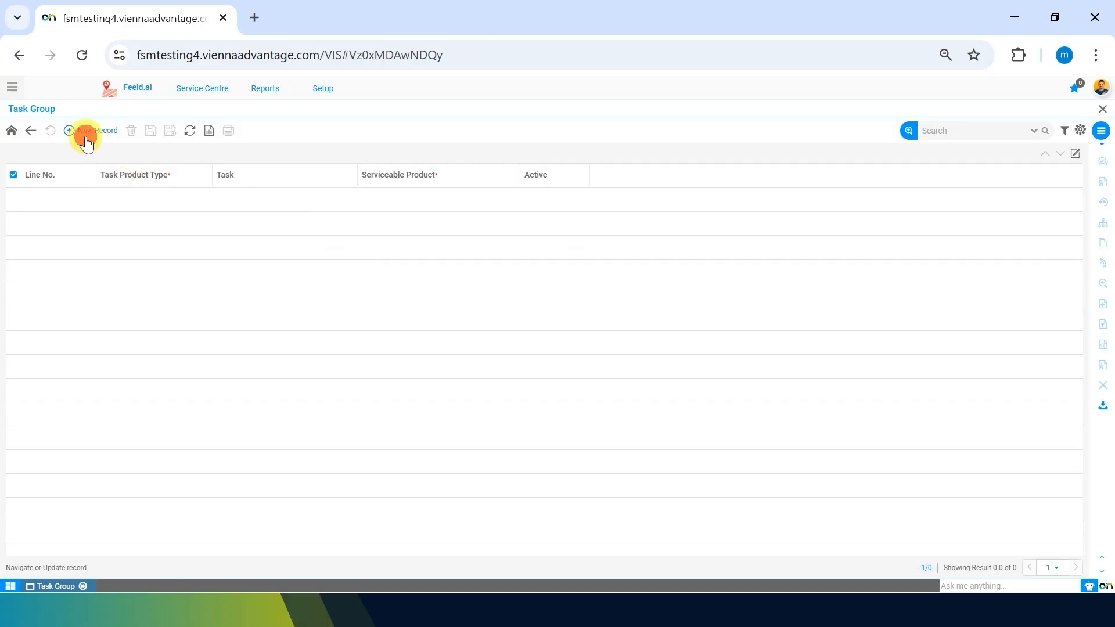
pyautogui.click(86, 137)
pyautogui.click(430, 256)
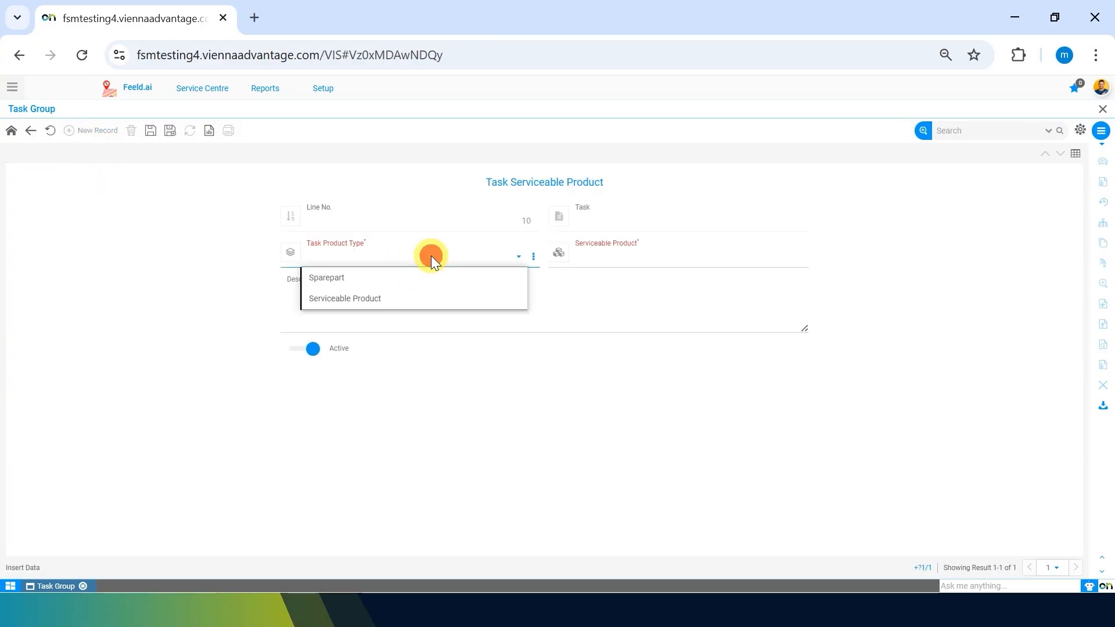
pyautogui.click(431, 297)
pyautogui.click(604, 257)
pyautogui.write('co')
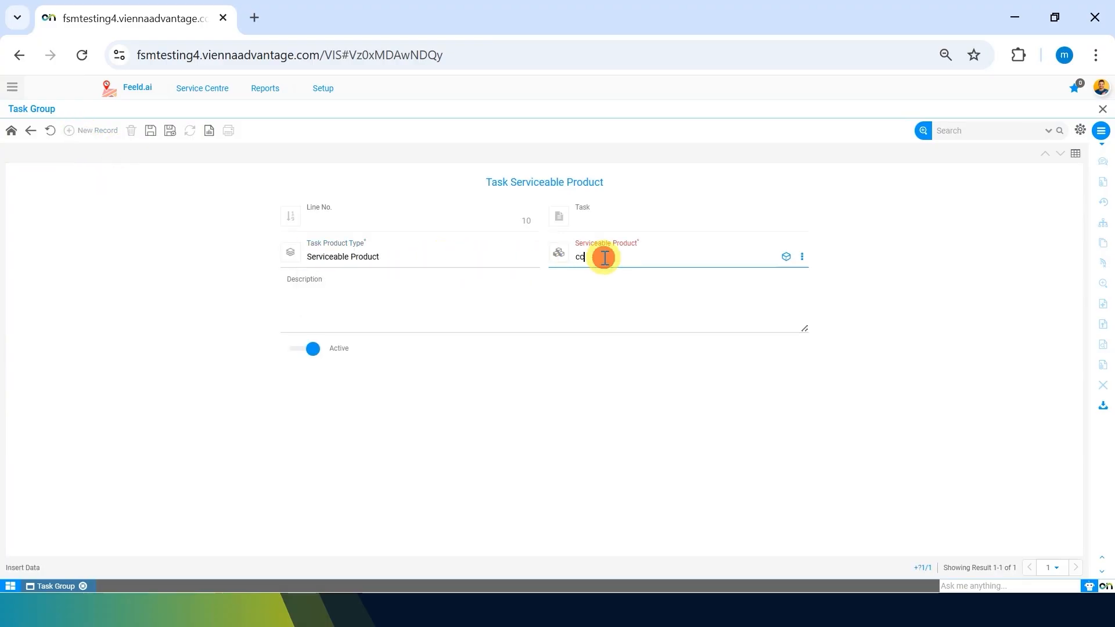
pyautogui.write('ffee')
pyautogui.press('Down')
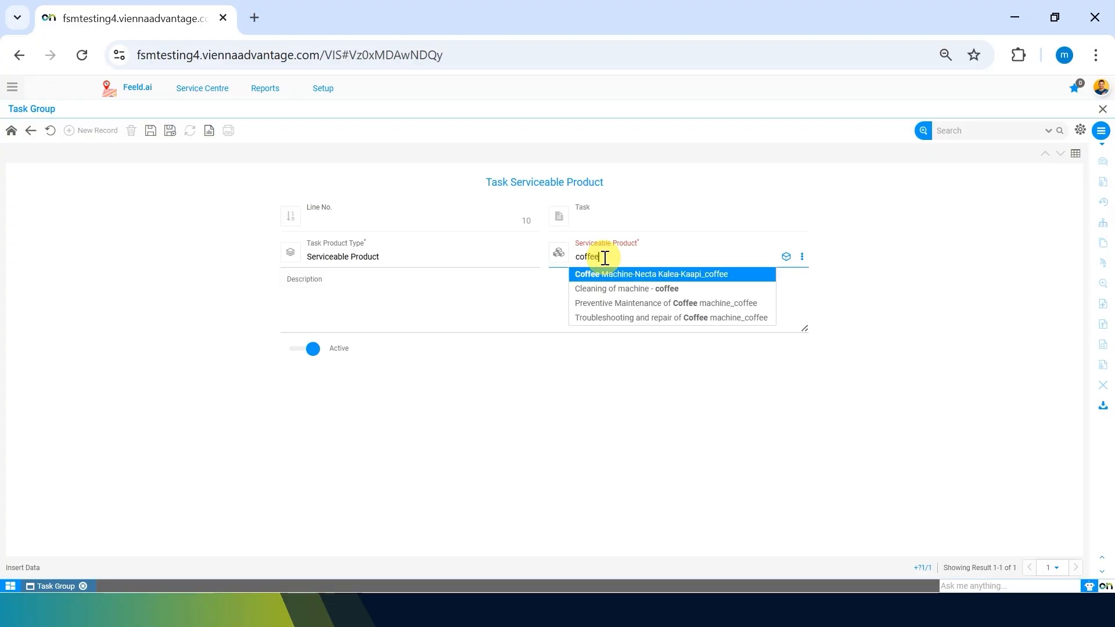
pyautogui.press('Return')
pyautogui.click(150, 131)
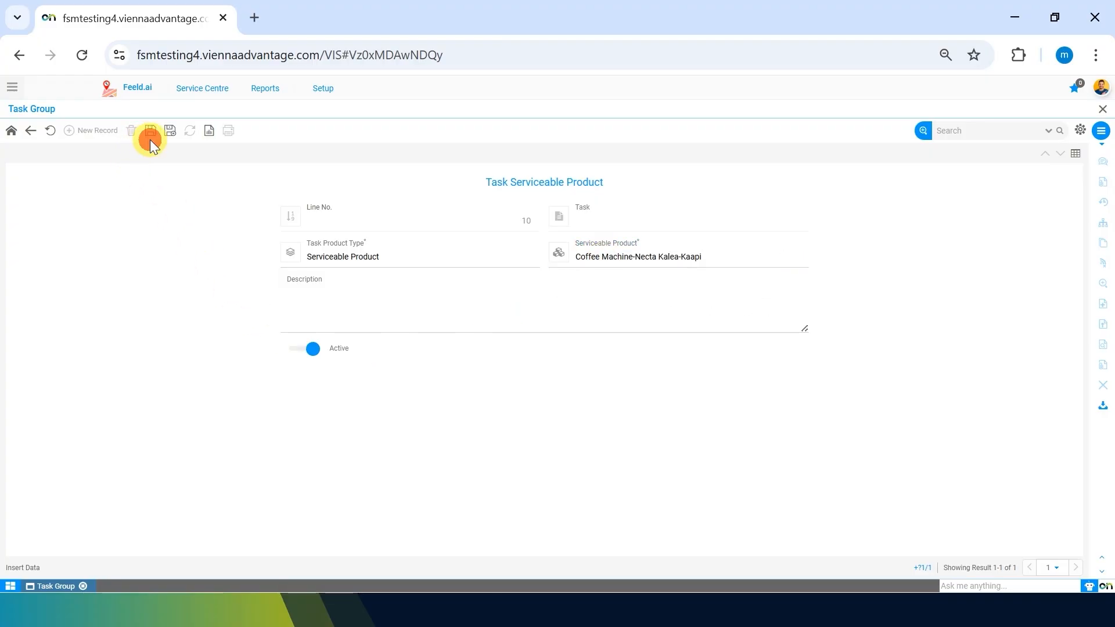
pyautogui.click(31, 130)
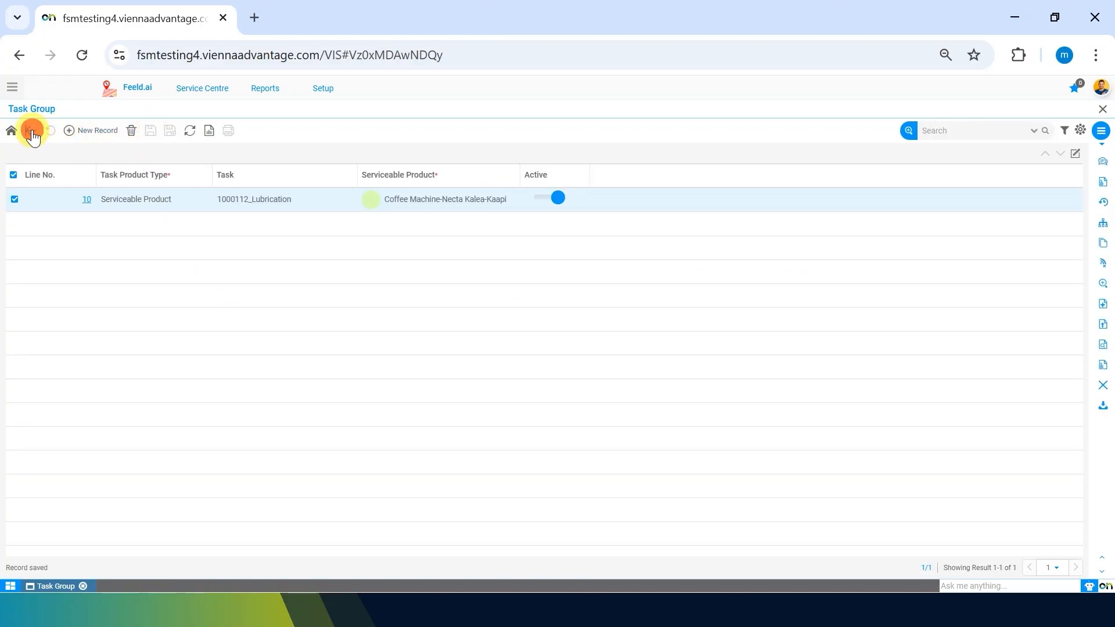
# - Add the skill Mechatronics with skill level Expert to the Lubrication task, save the record and return to the task
pyautogui.click(967, 326)
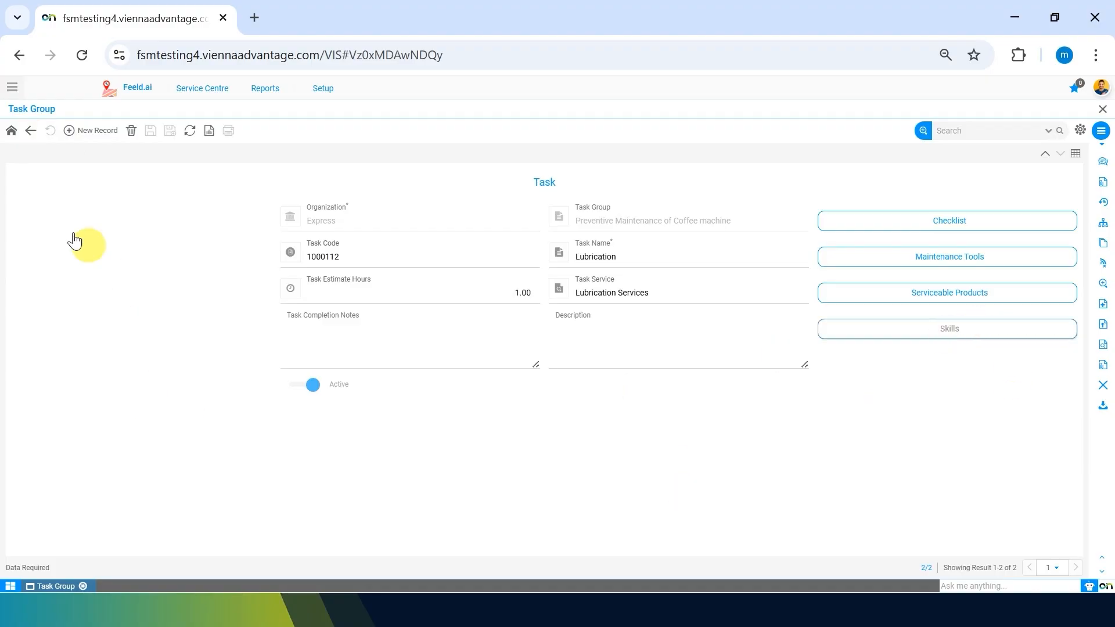
pyautogui.click(80, 135)
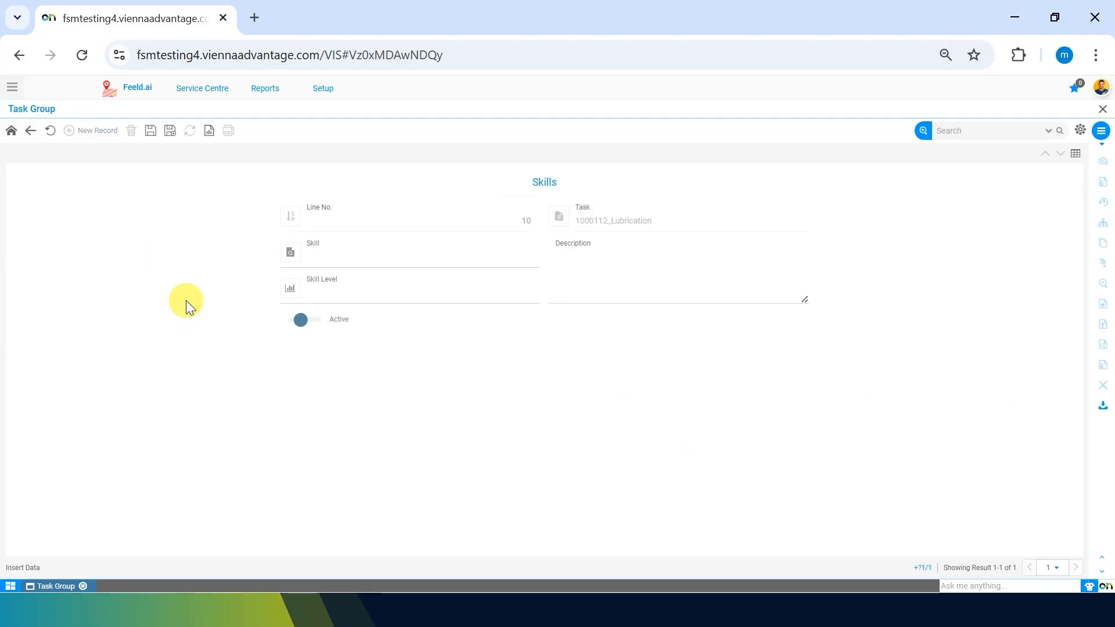
pyautogui.click(432, 287)
pyautogui.click(399, 250)
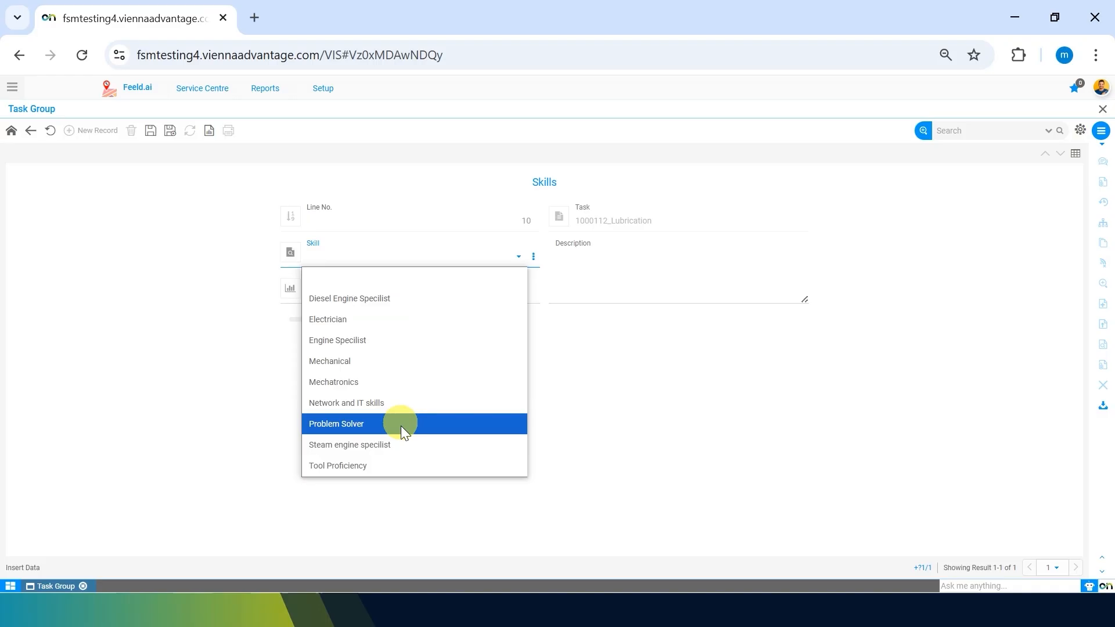
pyautogui.click(399, 380)
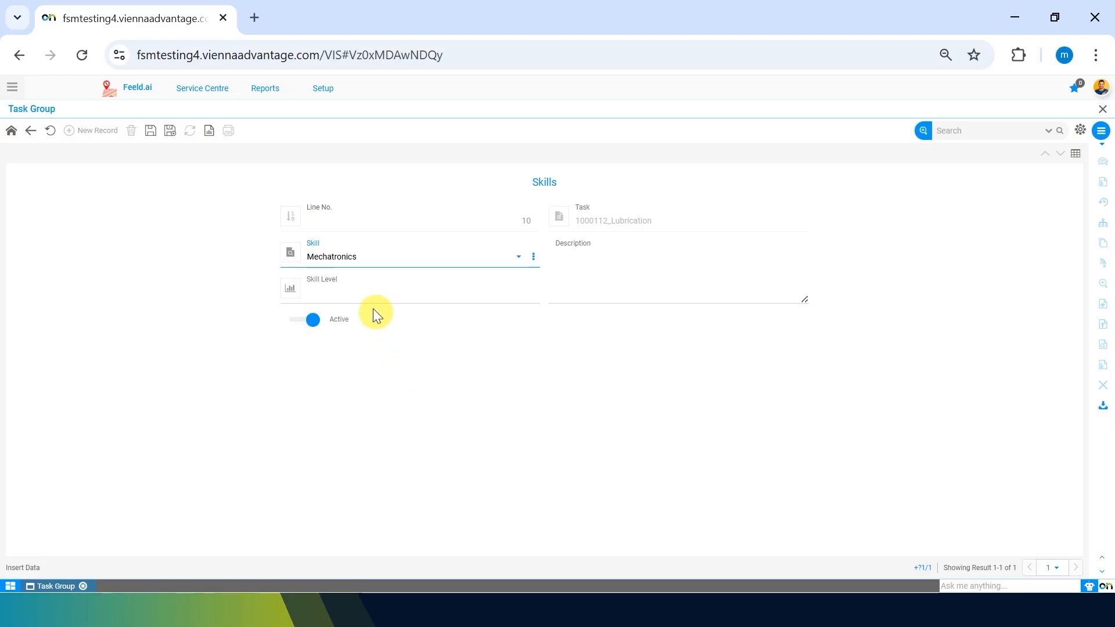
pyautogui.click(363, 290)
pyautogui.click(343, 375)
pyautogui.click(151, 130)
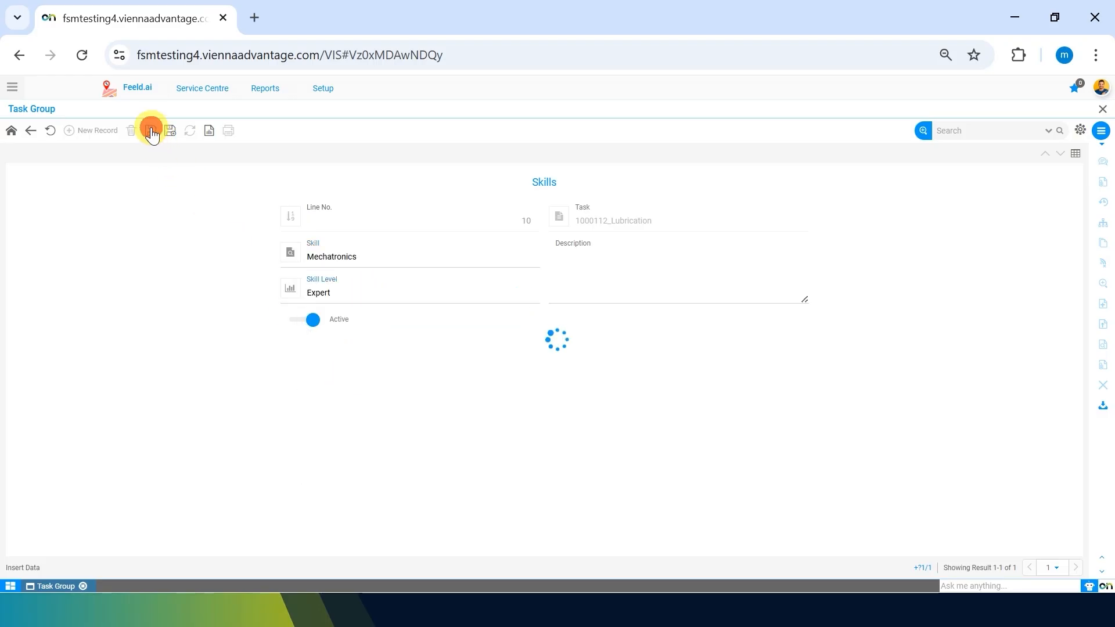
pyautogui.click(30, 131)
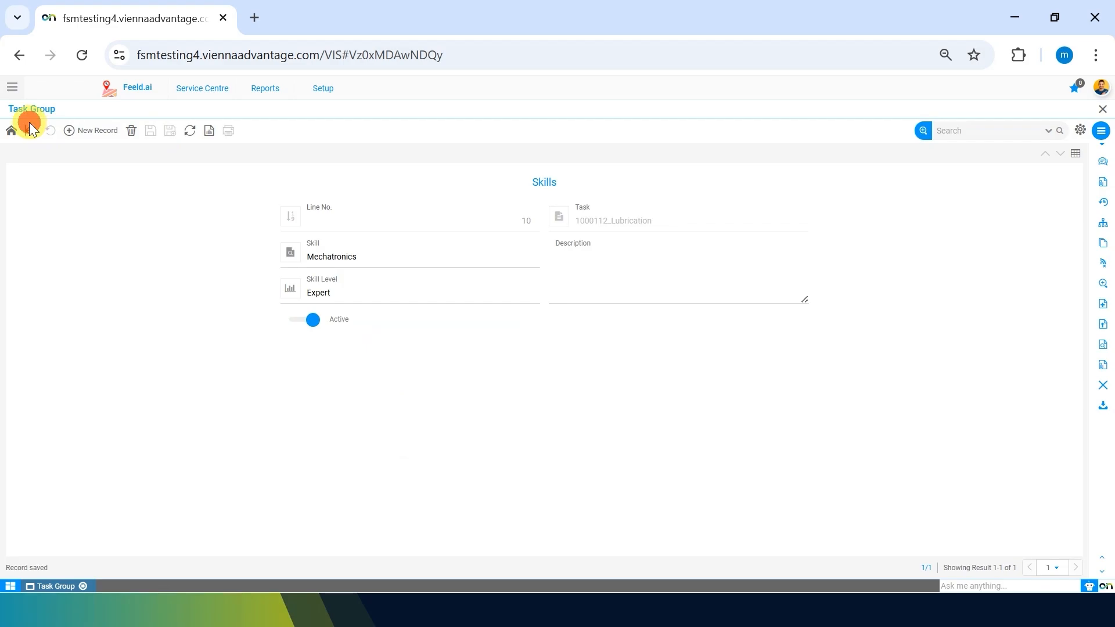
pyautogui.click(29, 136)
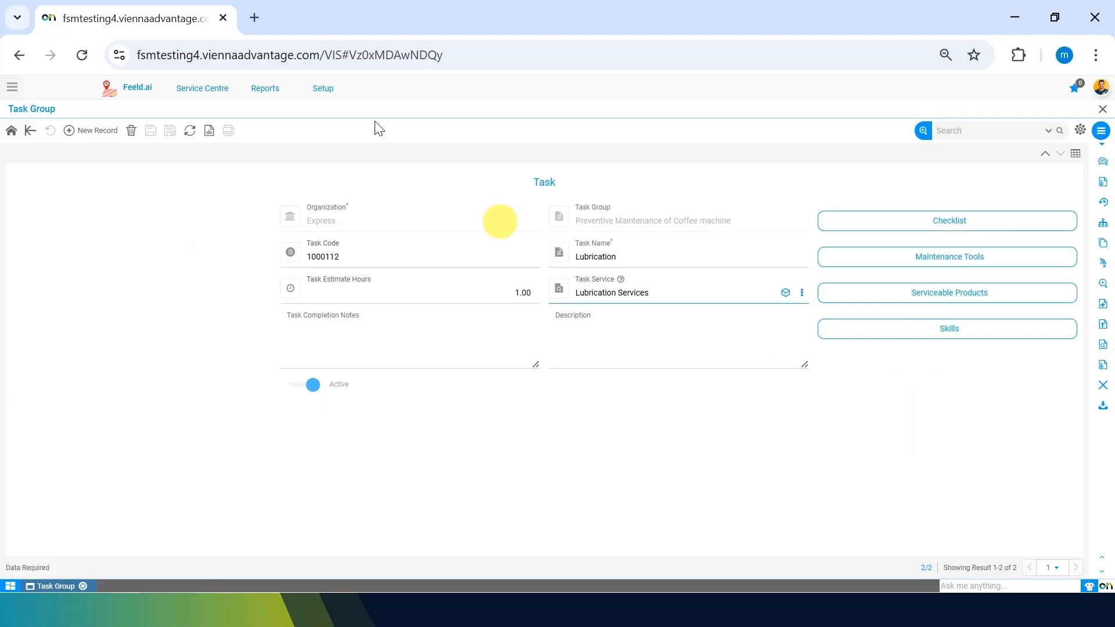
# - Return to the coffee machine task group and compare its estimate hours with those of its individual tasks
pyautogui.click(29, 132)
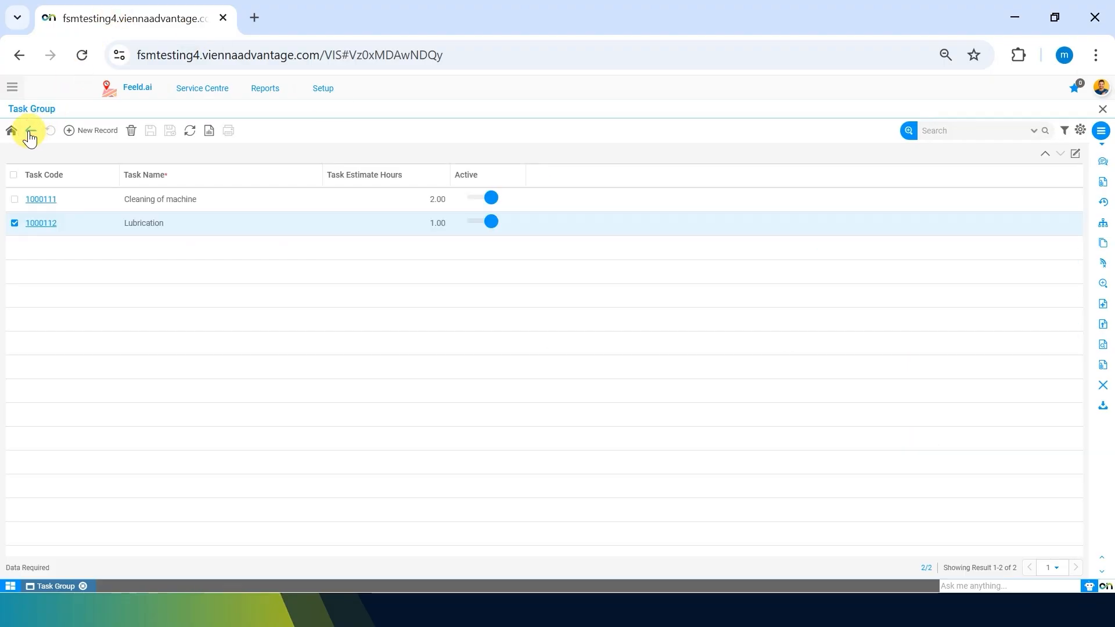
pyautogui.click(30, 135)
pyautogui.moveTo(525, 169); pyautogui.dragTo(605, 174)
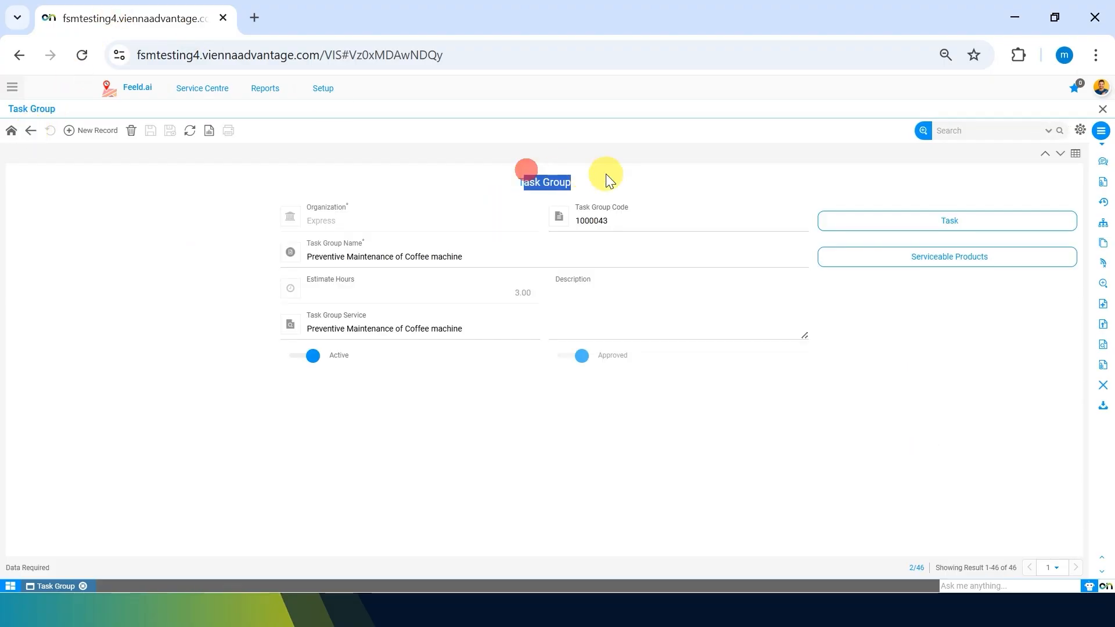
pyautogui.click(449, 394)
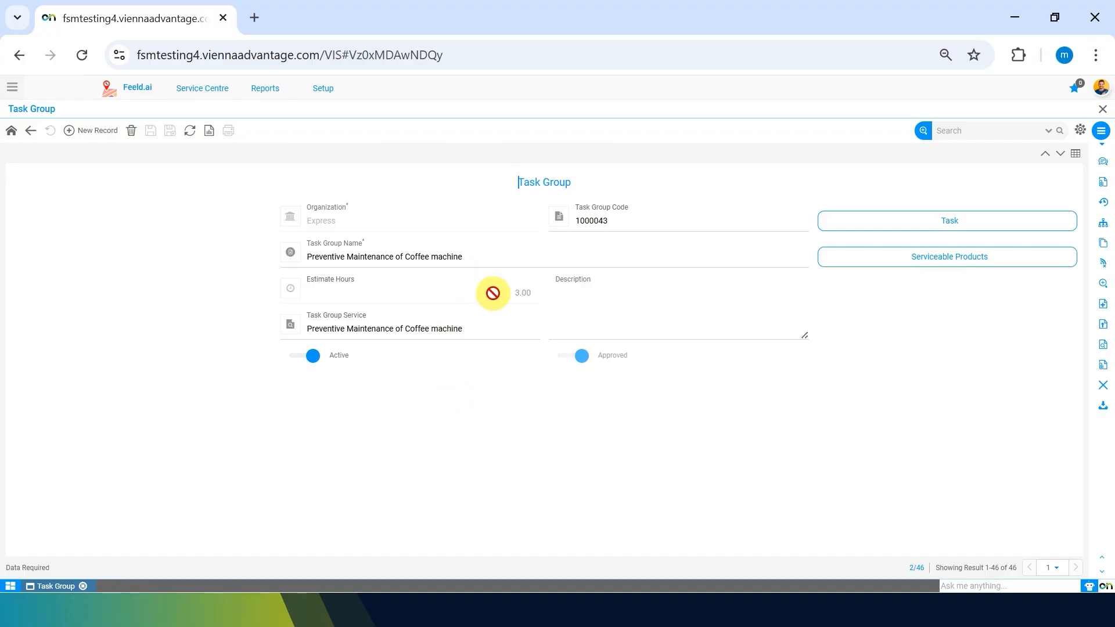
pyautogui.moveTo(493, 293); pyautogui.dragTo(505, 326)
pyautogui.click(507, 473)
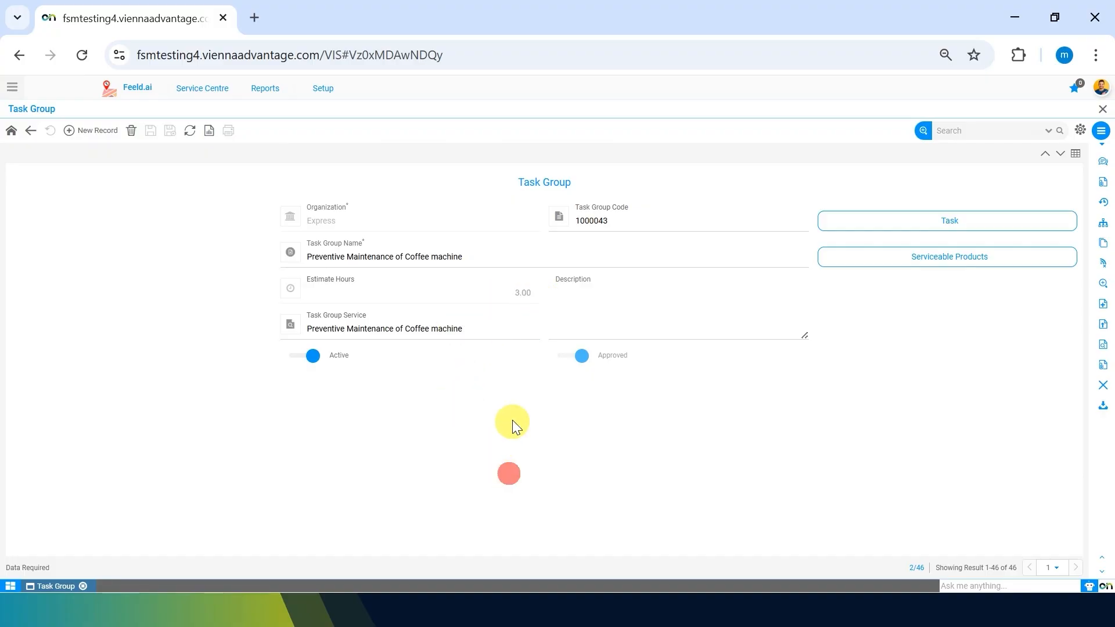
pyautogui.click(551, 304)
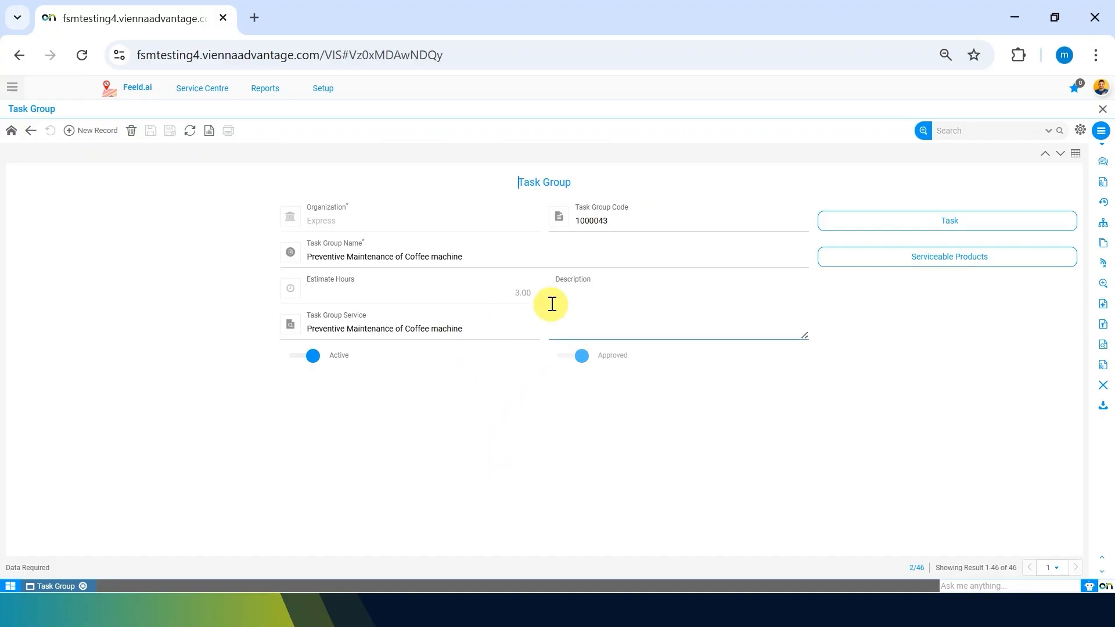
pyautogui.click(932, 224)
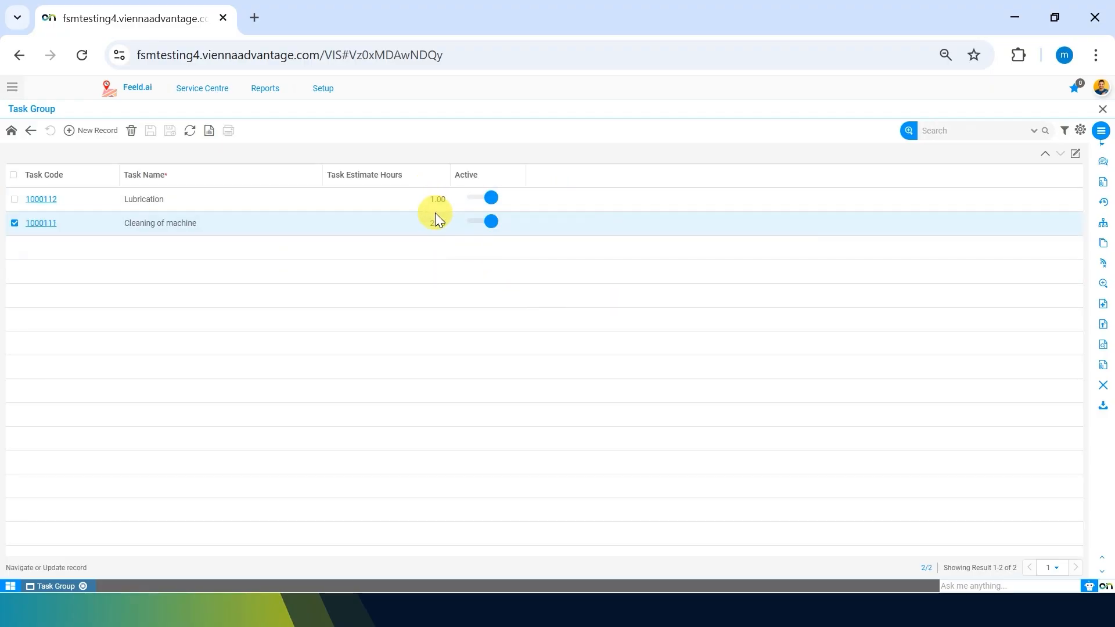
pyautogui.click(33, 133)
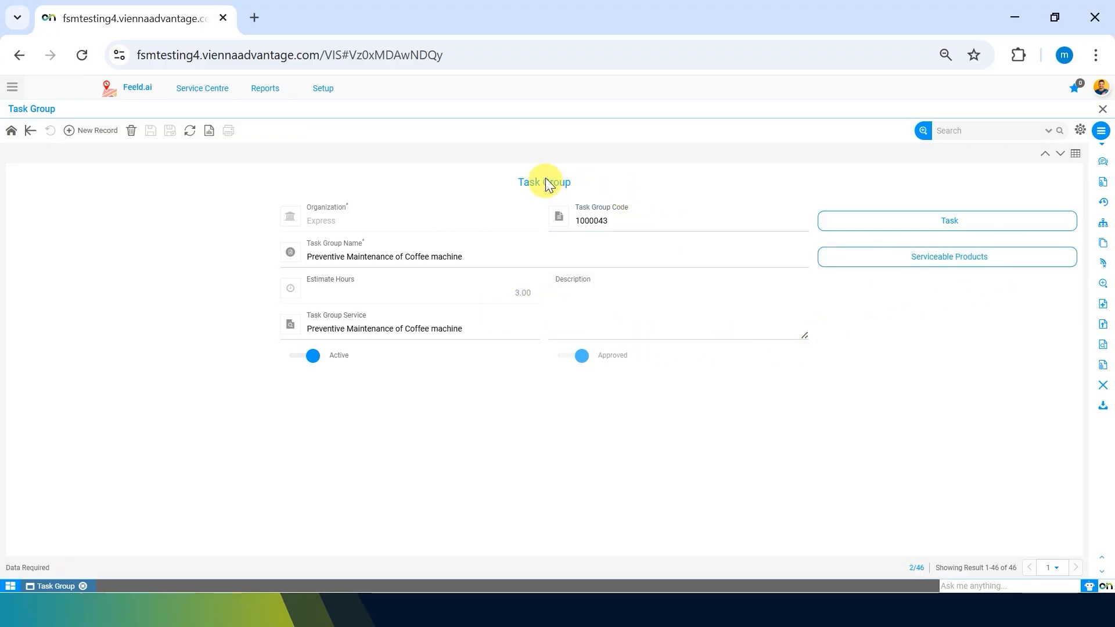
# - Add "Coffe Machine-Melitta Cafina XT6-Kaapi" as a serviceable product of the task group and save the record
pyautogui.click(1005, 262)
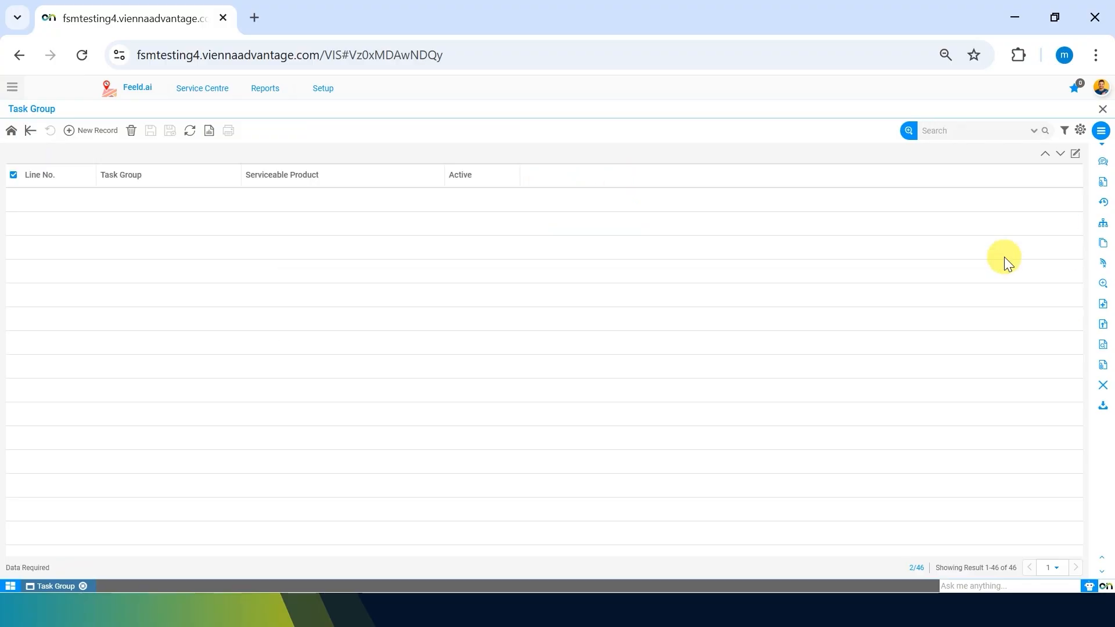
pyautogui.click(94, 136)
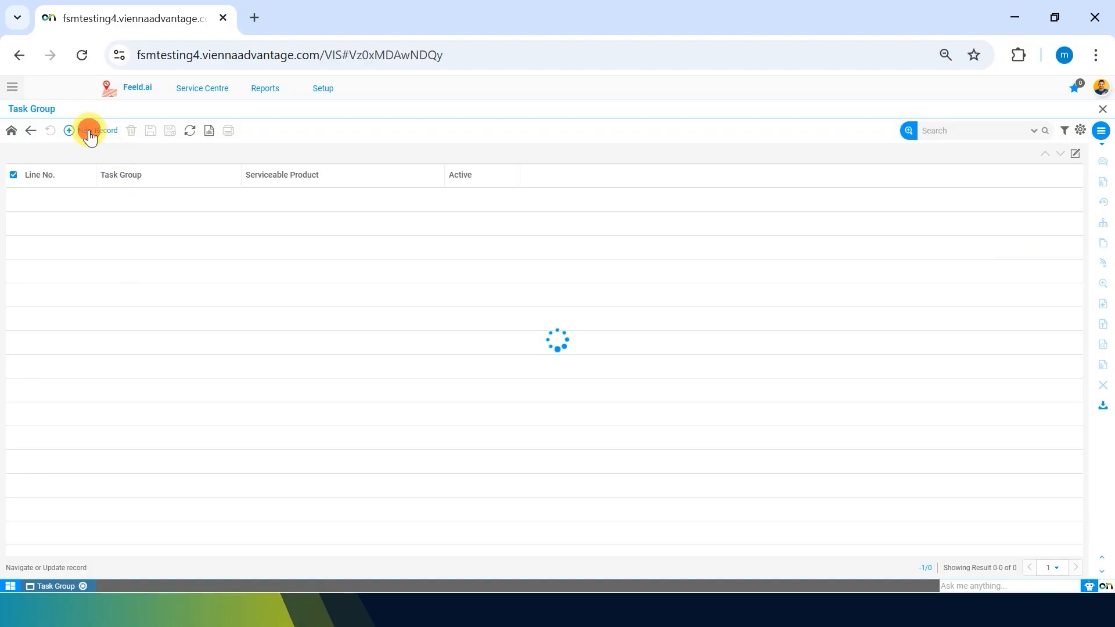
pyautogui.click(384, 266)
pyautogui.click(386, 263)
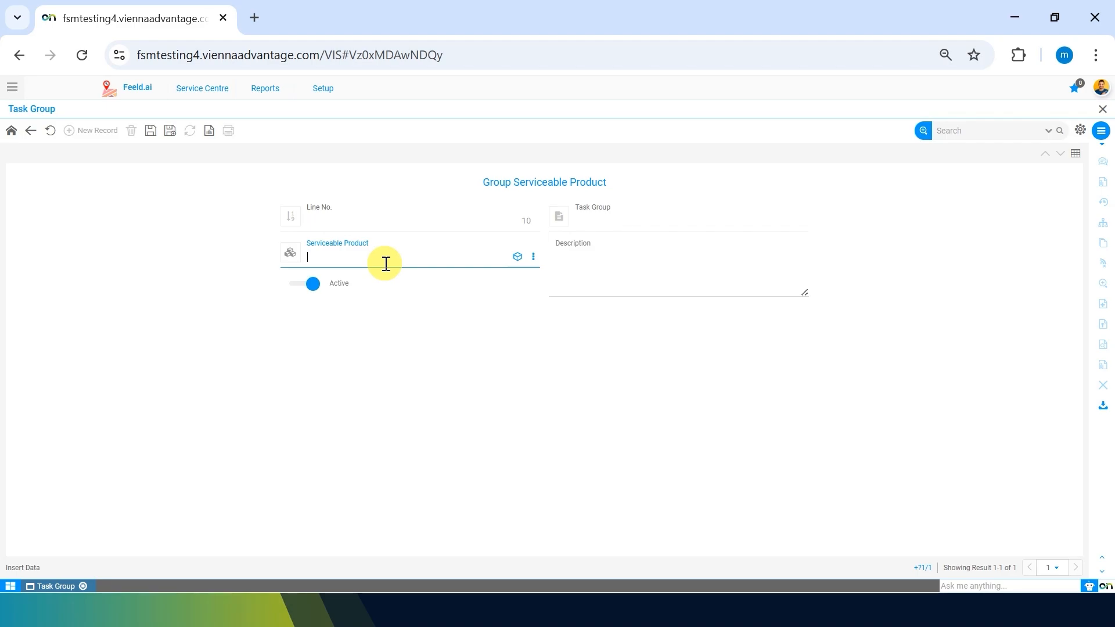
pyautogui.write('coff')
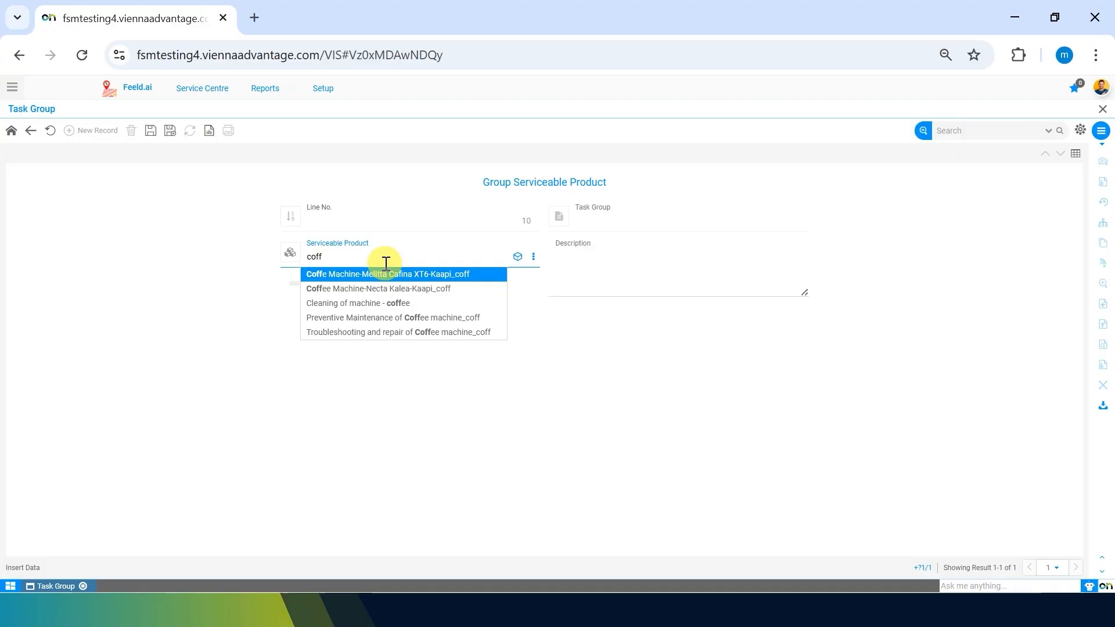
pyautogui.press('Return')
pyautogui.click(151, 134)
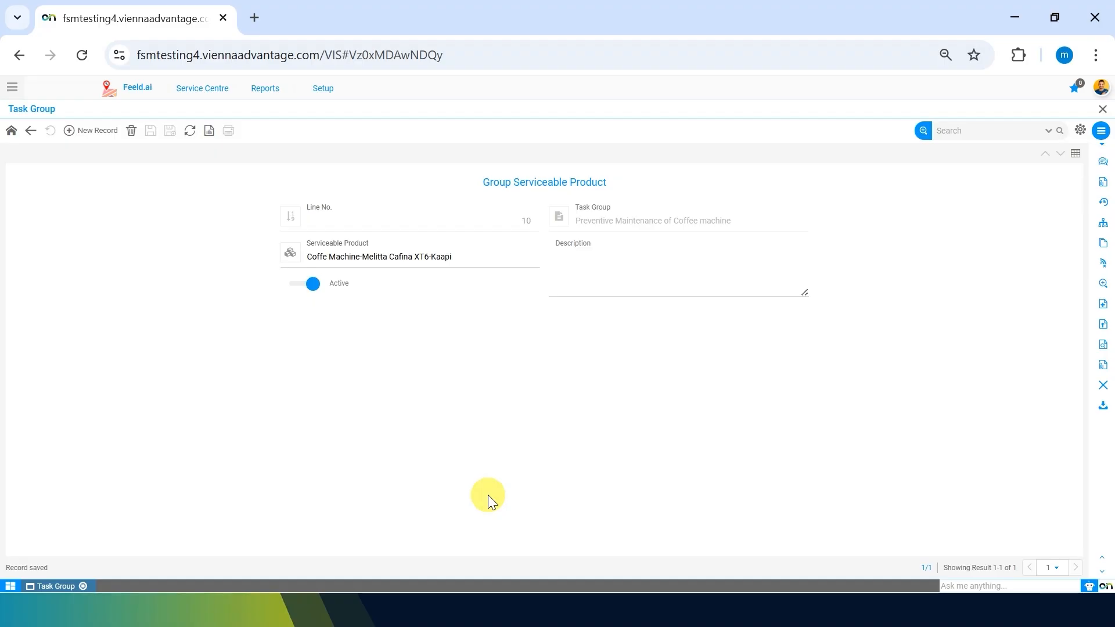
# - Review the group's serviceable product in the list with a widened Task Group column, and return to the task group record
pyautogui.press('Escape')
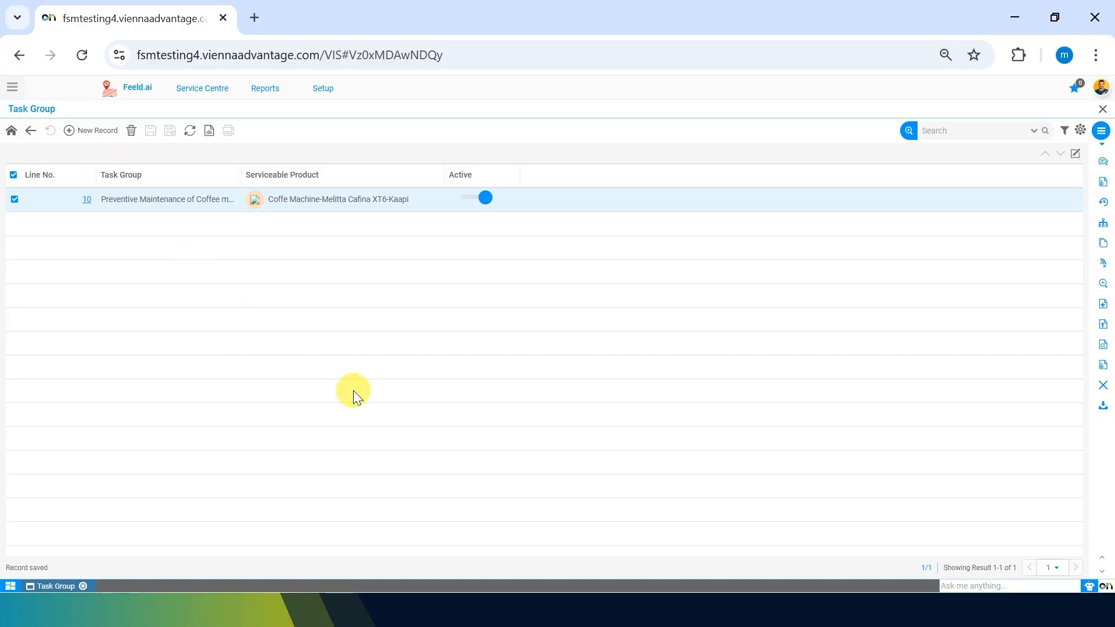
pyautogui.moveTo(242, 172); pyautogui.dragTo(316, 174)
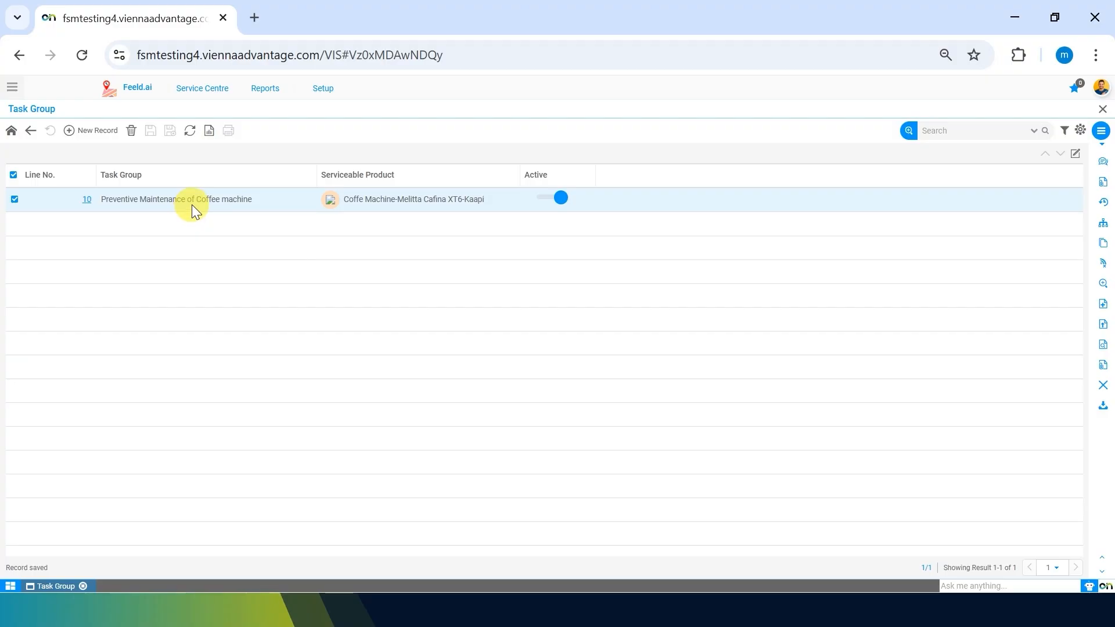
pyautogui.click(328, 197)
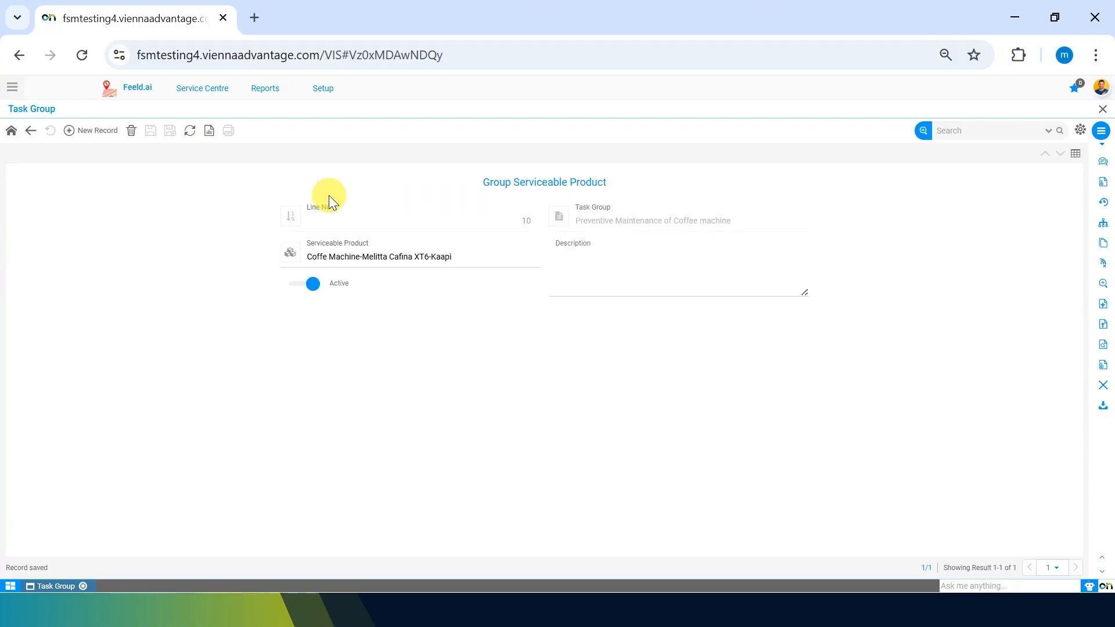
pyautogui.click(11, 132)
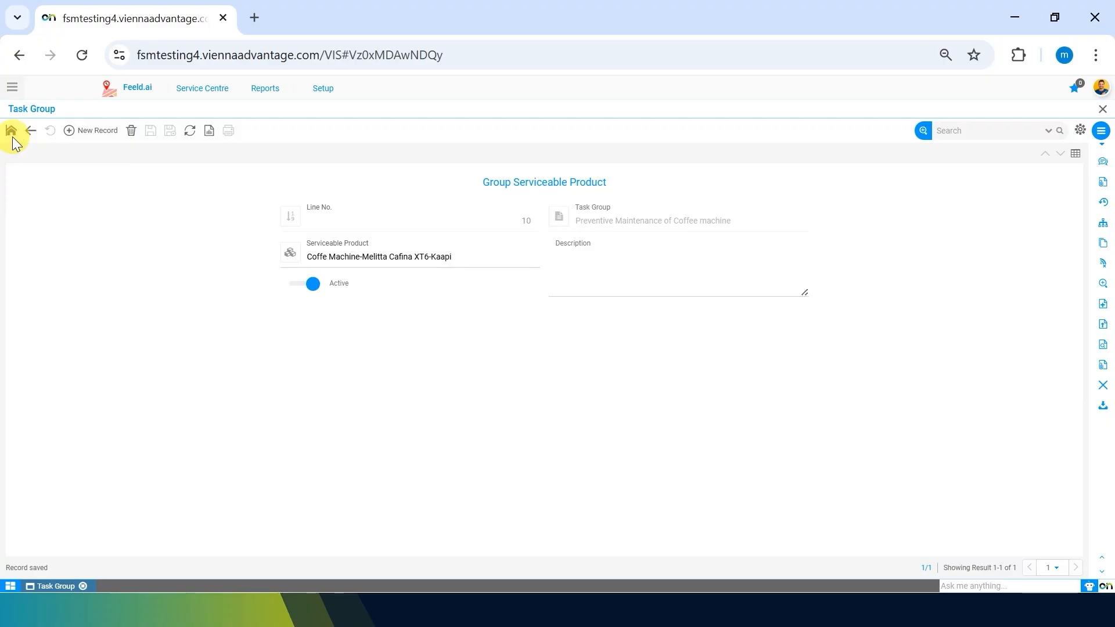
pyautogui.click(333, 92)
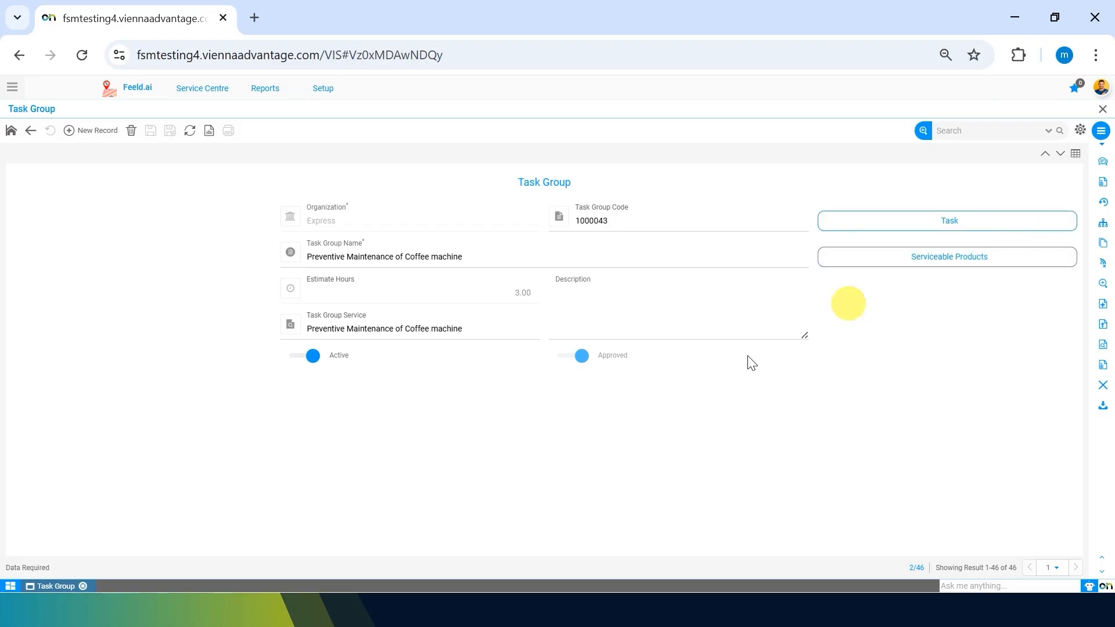
pyautogui.hotkey('alt', 'Tab')
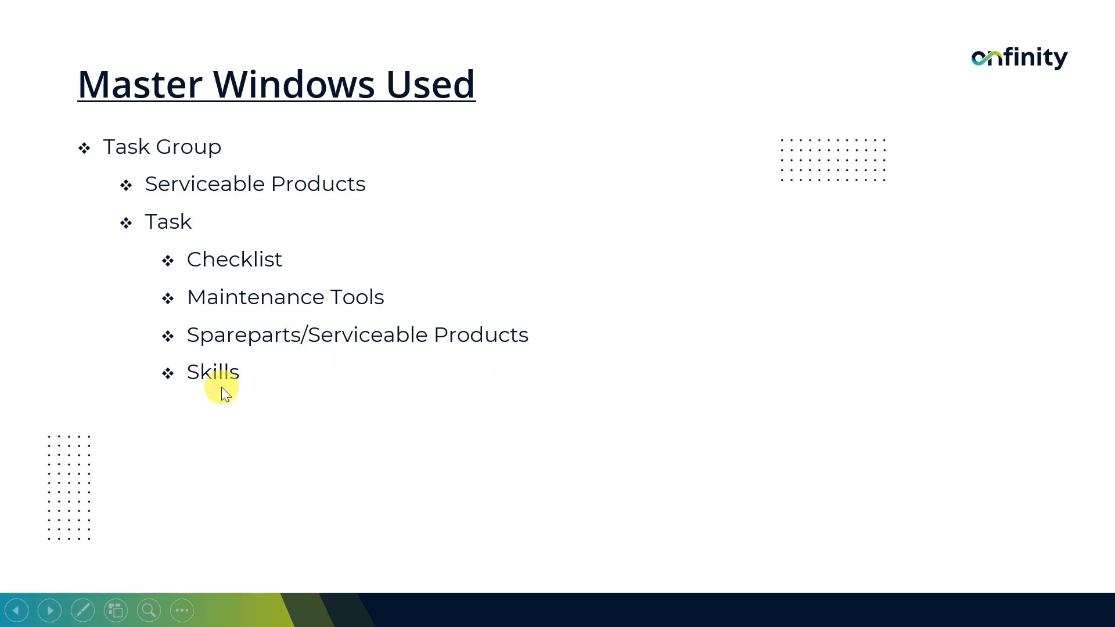
pyautogui.click(575, 497)
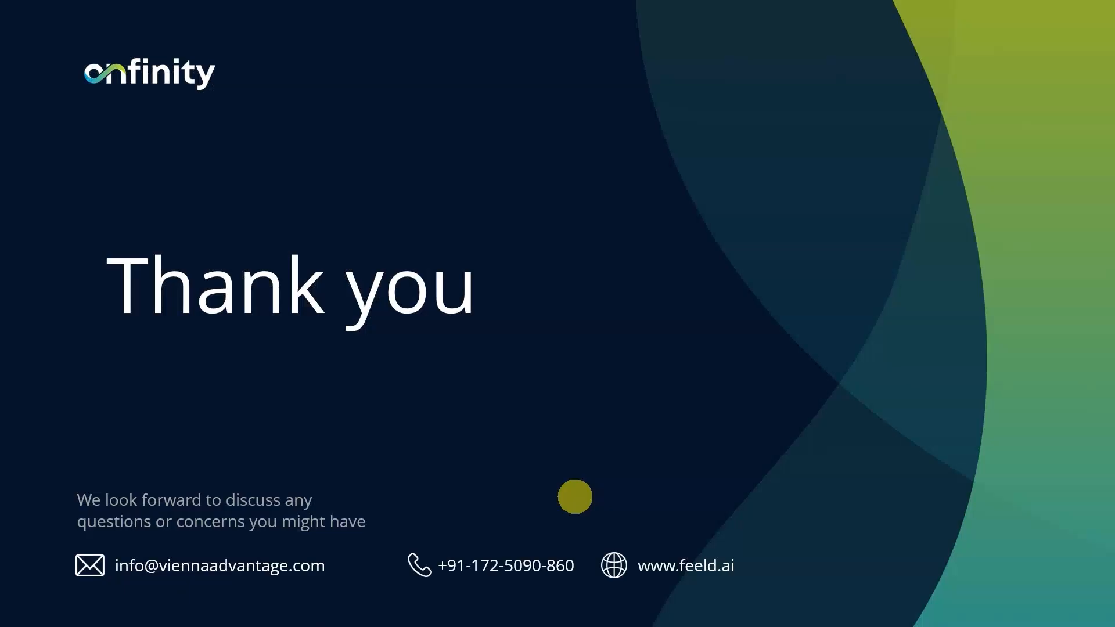